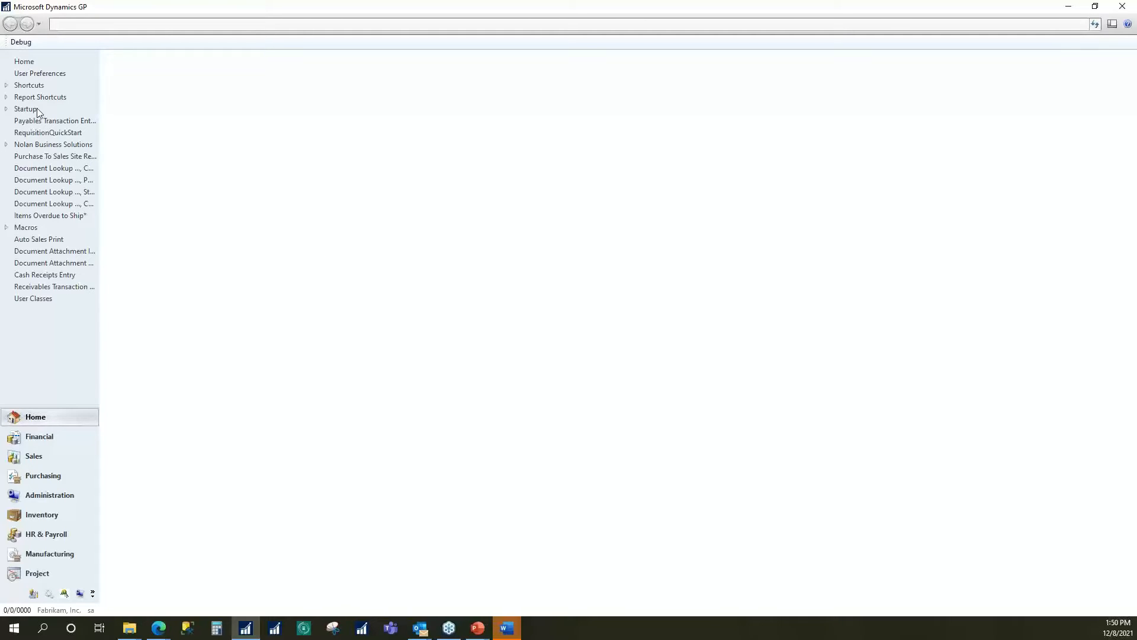
left_click(569, 347)
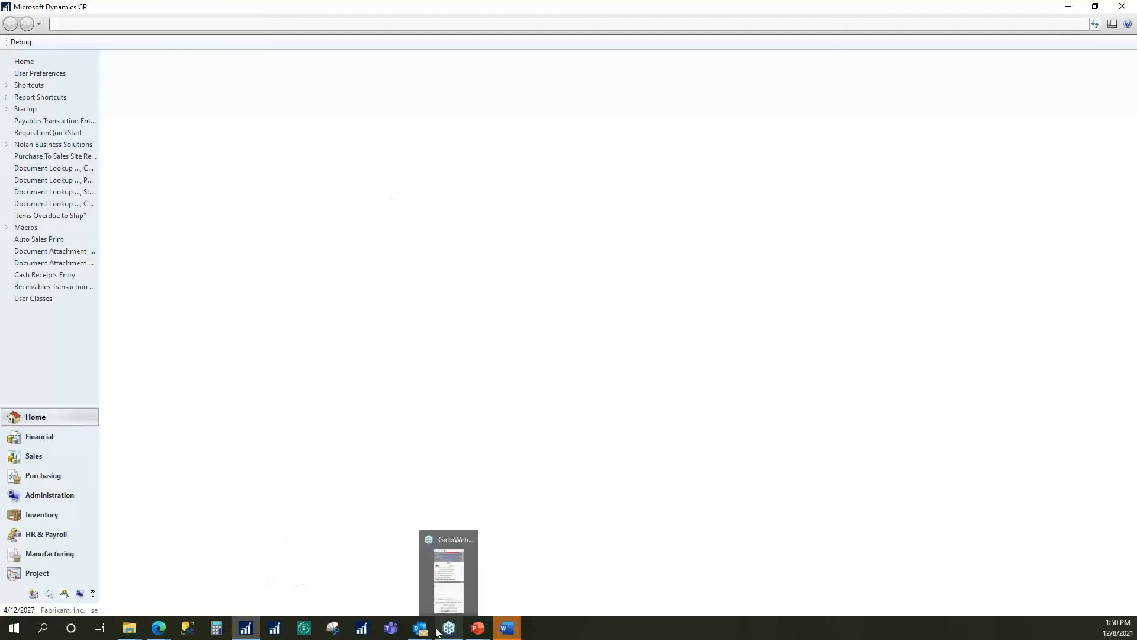
mouse_move(479, 631)
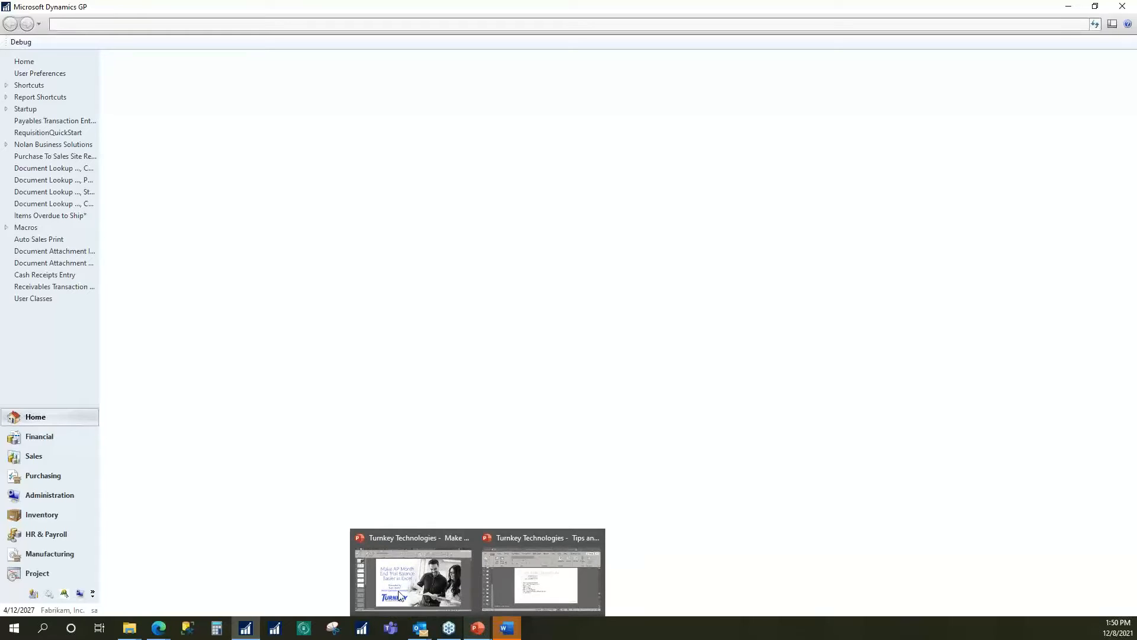
mouse_move(397, 593)
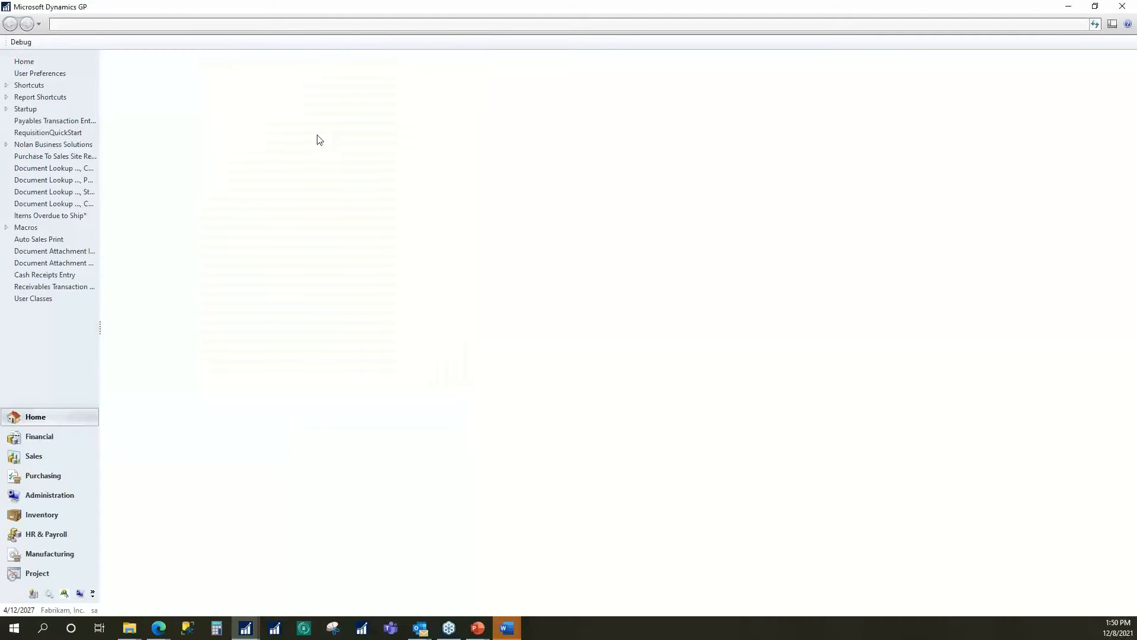
left_click(252, 631)
left_click(310, 572)
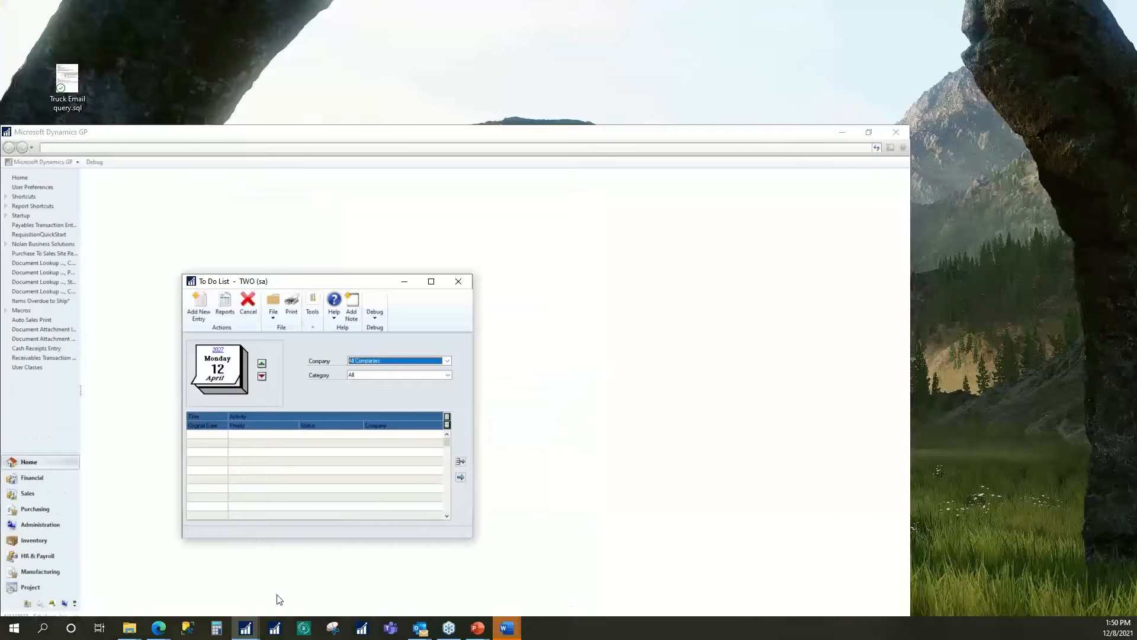
Switch to the PowerPoint deck on making AP month trial balance reporting easier in Excel and go to slide 4
left_click(477, 628)
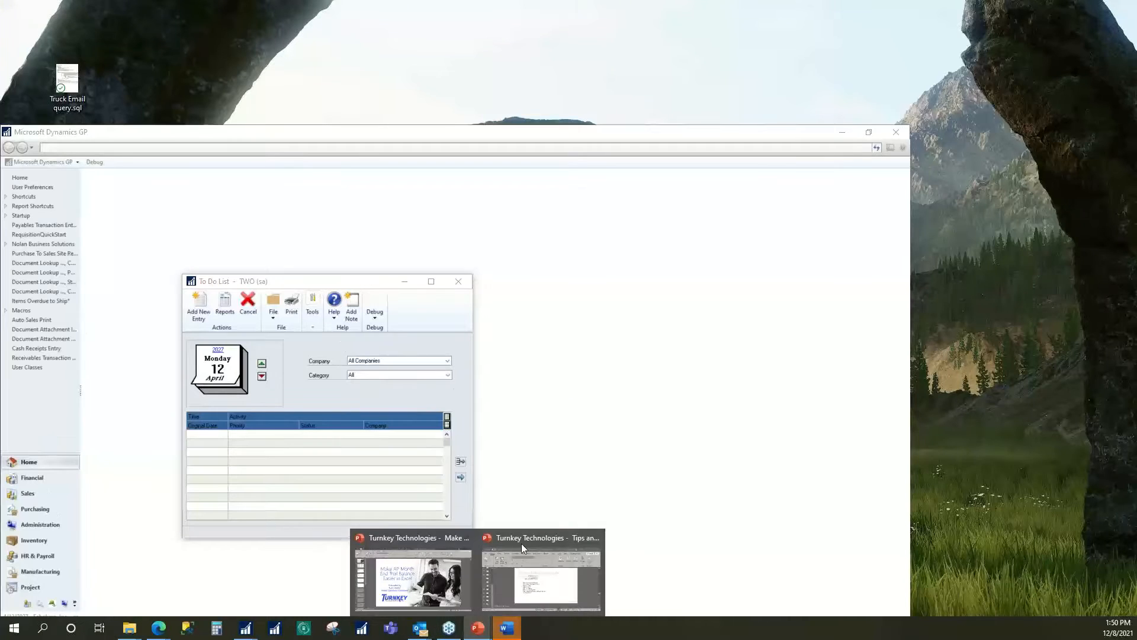
left_click(404, 594)
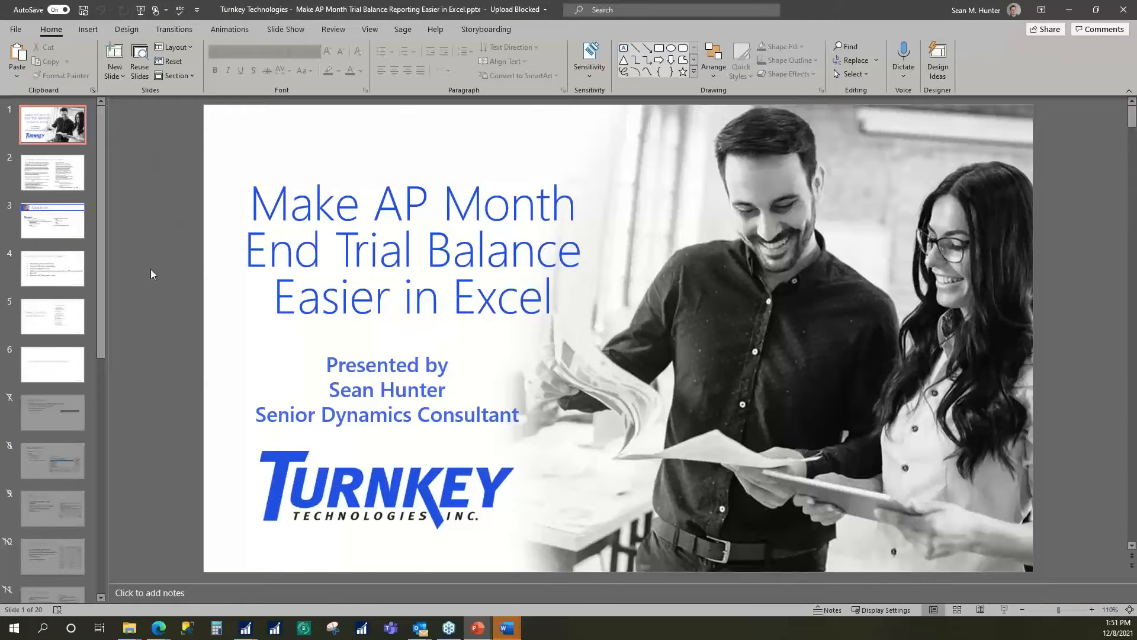
left_click(56, 171)
left_click(60, 220)
left_click(69, 275)
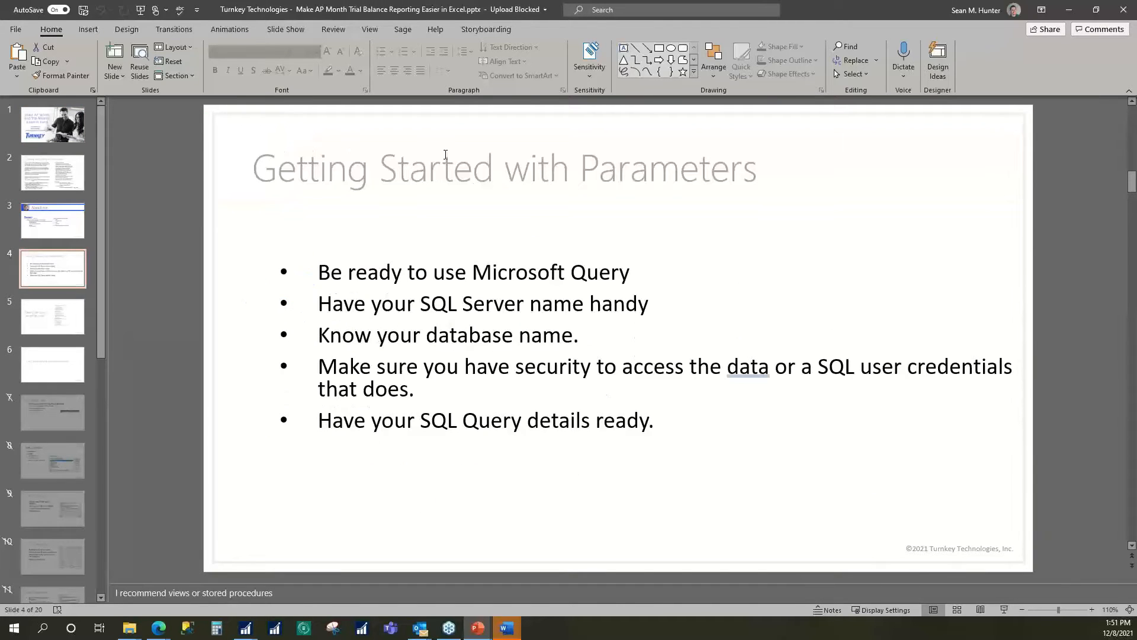
Review the preparation bullets on the Getting Started with Parameters slide, from using Microsoft Query through having the SQL query details ready
left_click_drag(262, 176, 499, 268)
left_click(616, 270)
left_click_drag(744, 177, 241, 162)
left_click(241, 162)
left_click(319, 270)
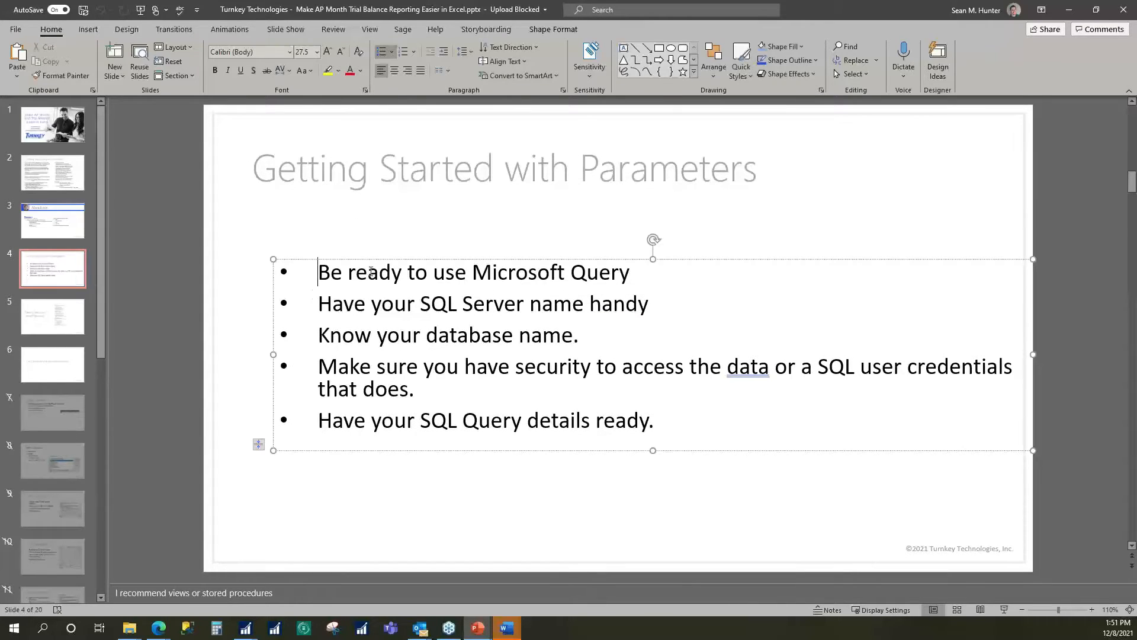
left_click_drag(319, 271, 654, 284)
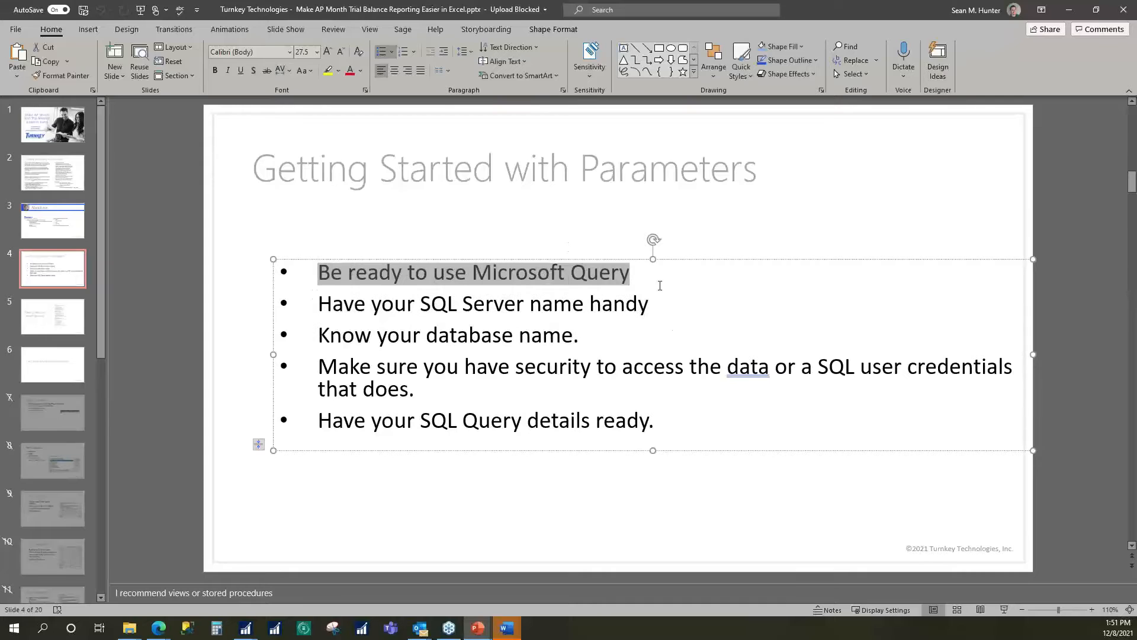
left_click(637, 272)
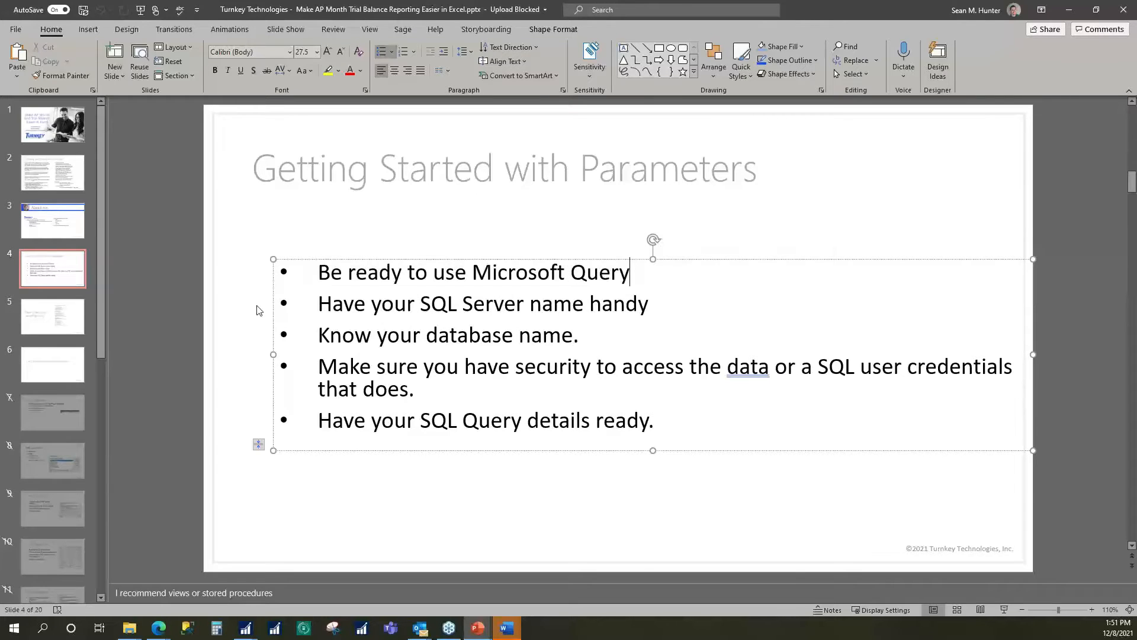
triple_click(675, 313)
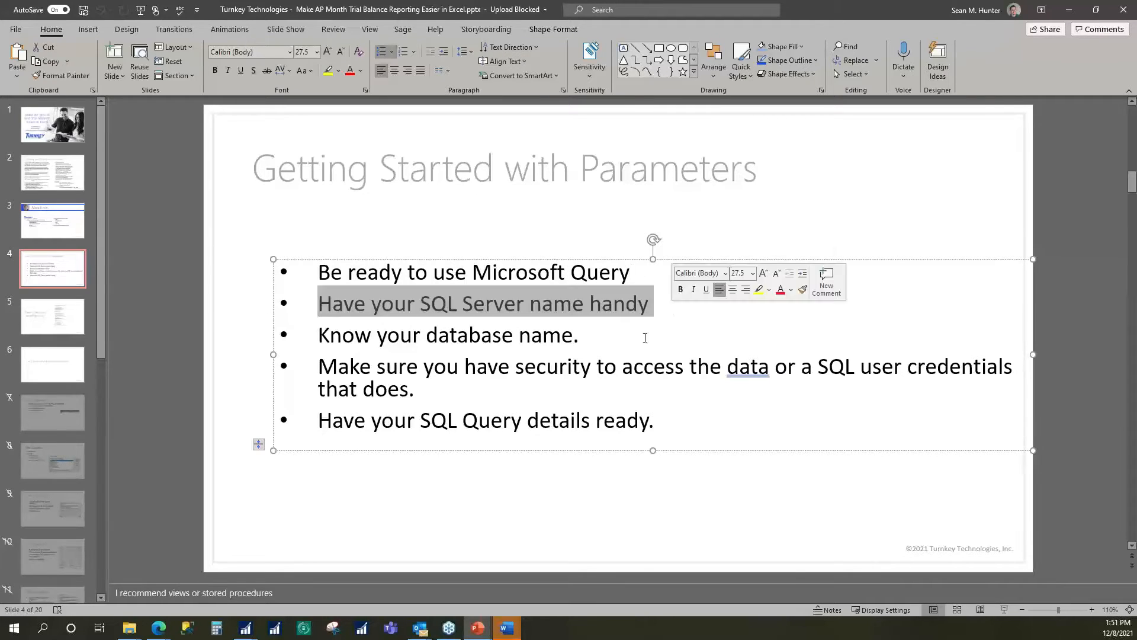
triple_click(602, 325)
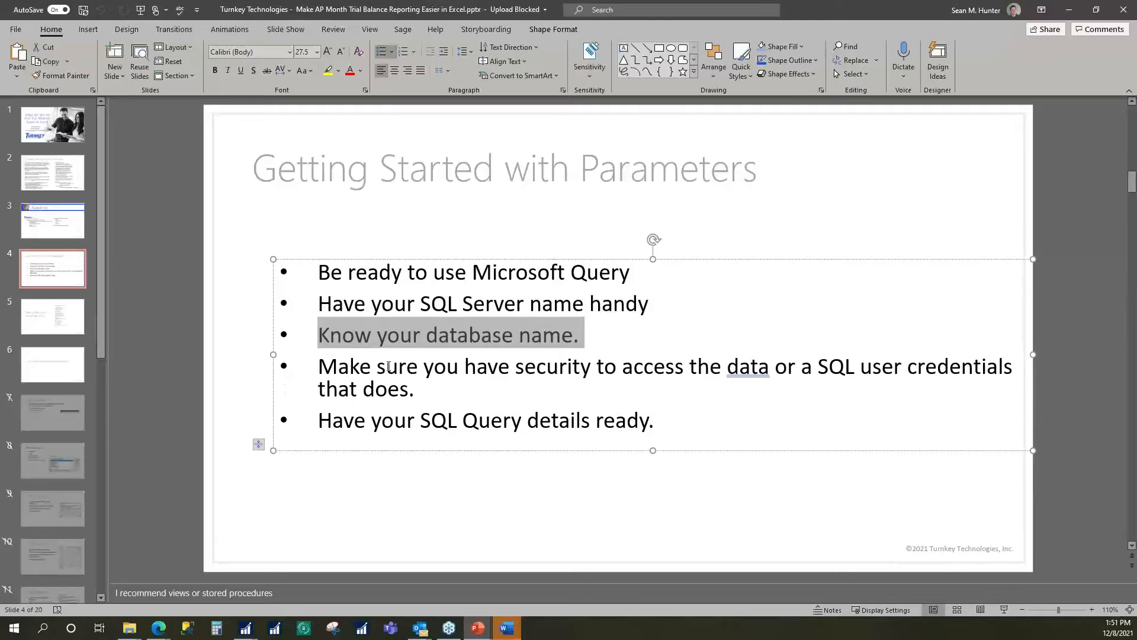
triple_click(703, 402)
left_click(628, 419)
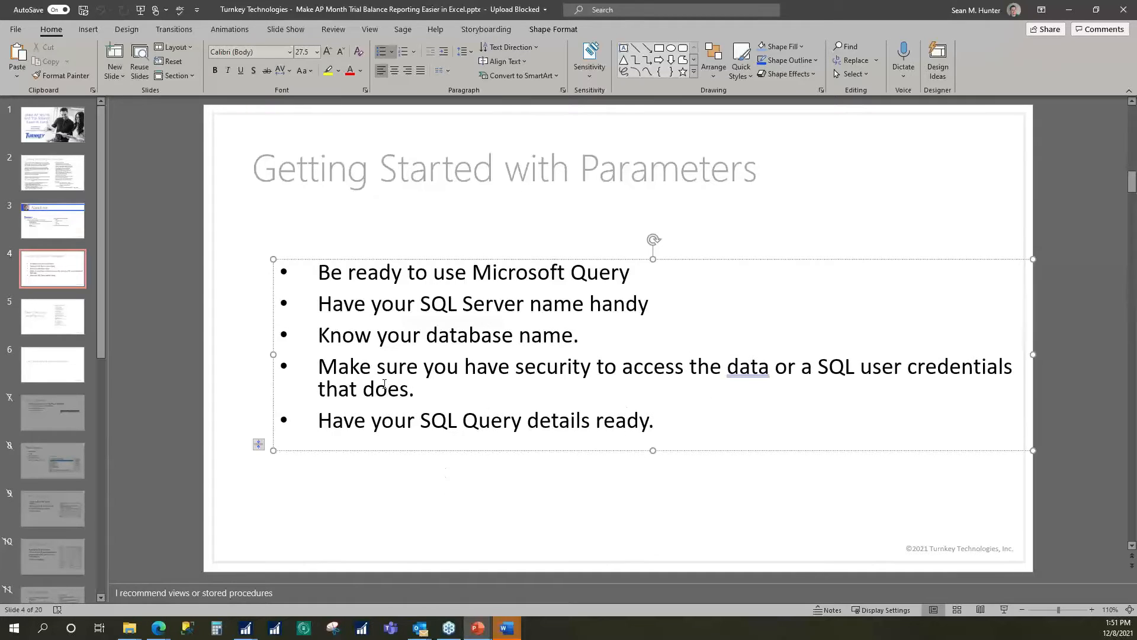
triple_click(771, 421)
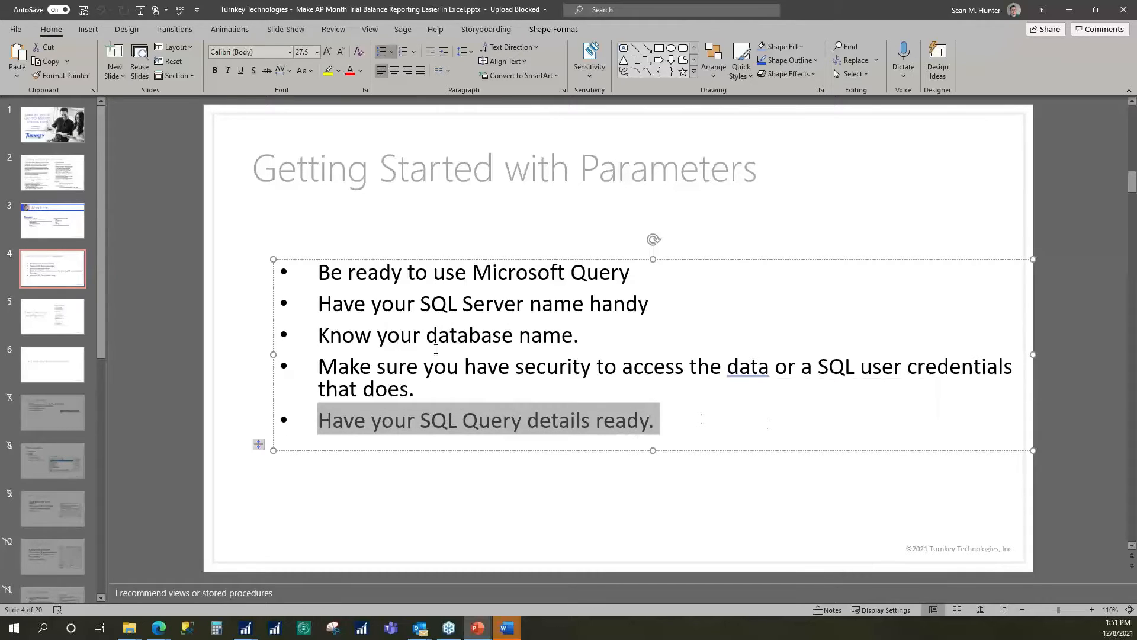
Go to slide 5 and examine which stored procedure the query executes
left_click(53, 320)
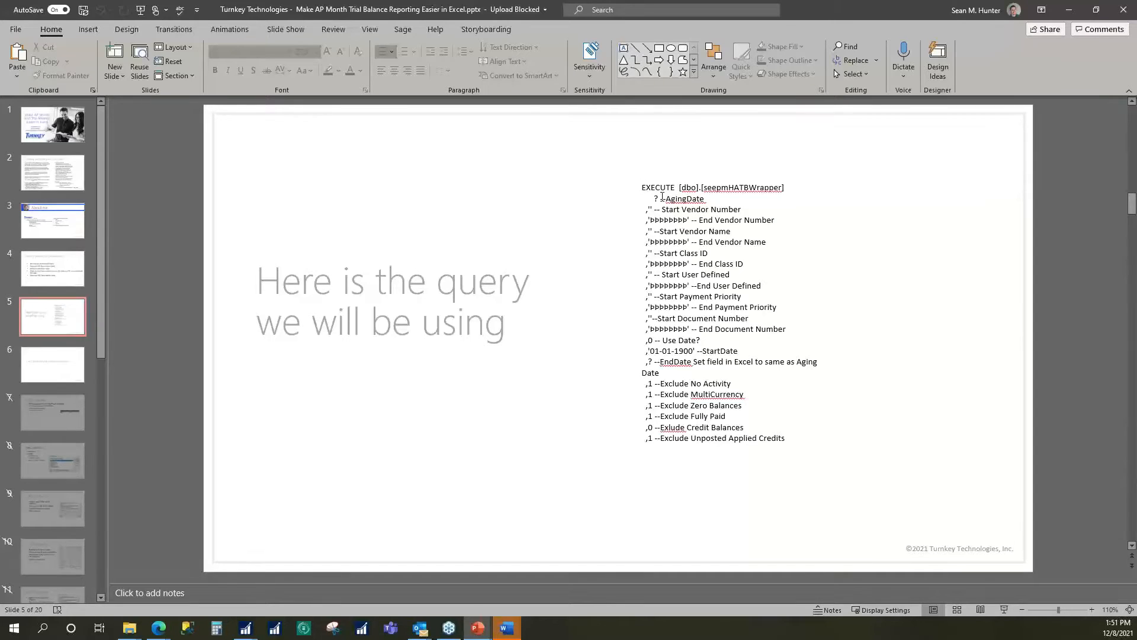
left_click_drag(643, 188, 704, 197)
left_click(775, 190)
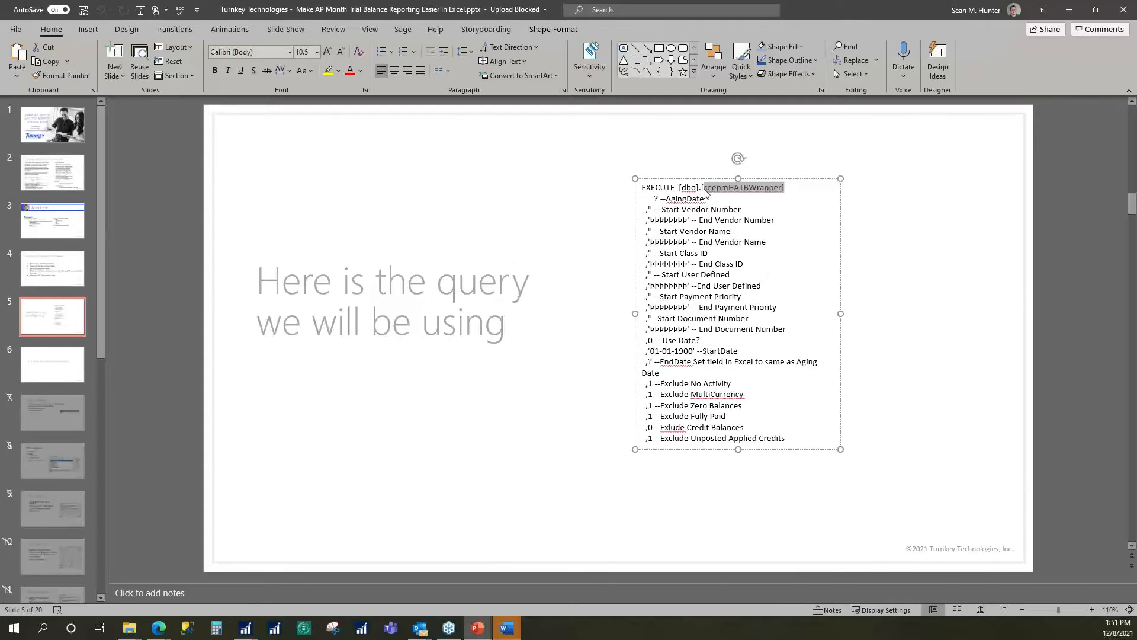
left_click(749, 231)
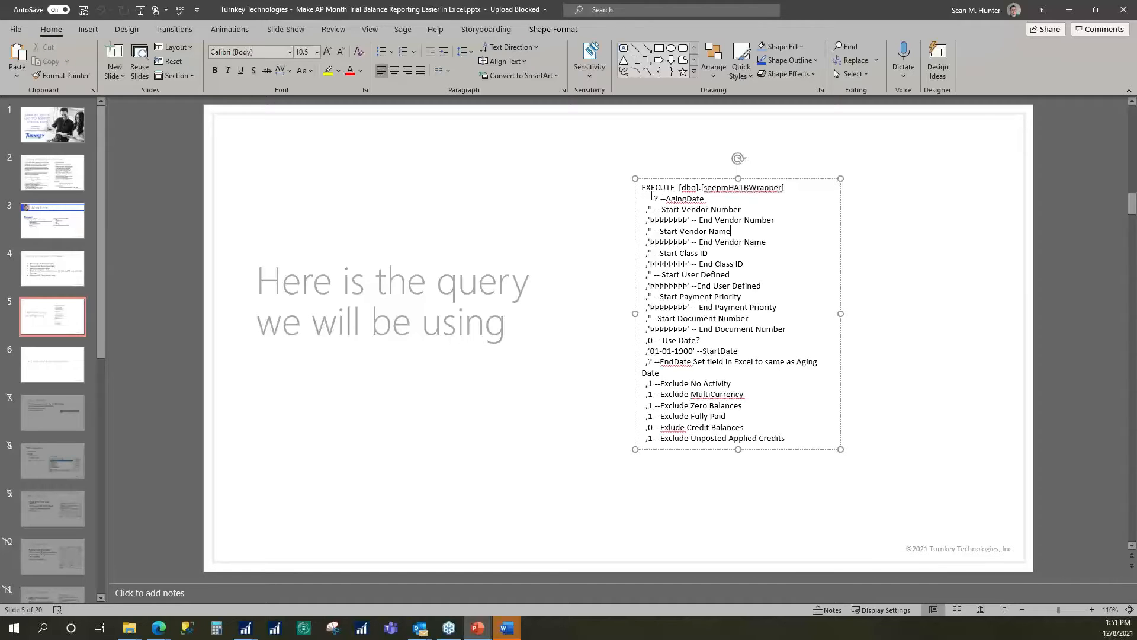
Examine the query's parameter list on slide 5, including the question-mark placeholders for AgingDate and EndDate
left_click_drag(649, 196, 804, 443)
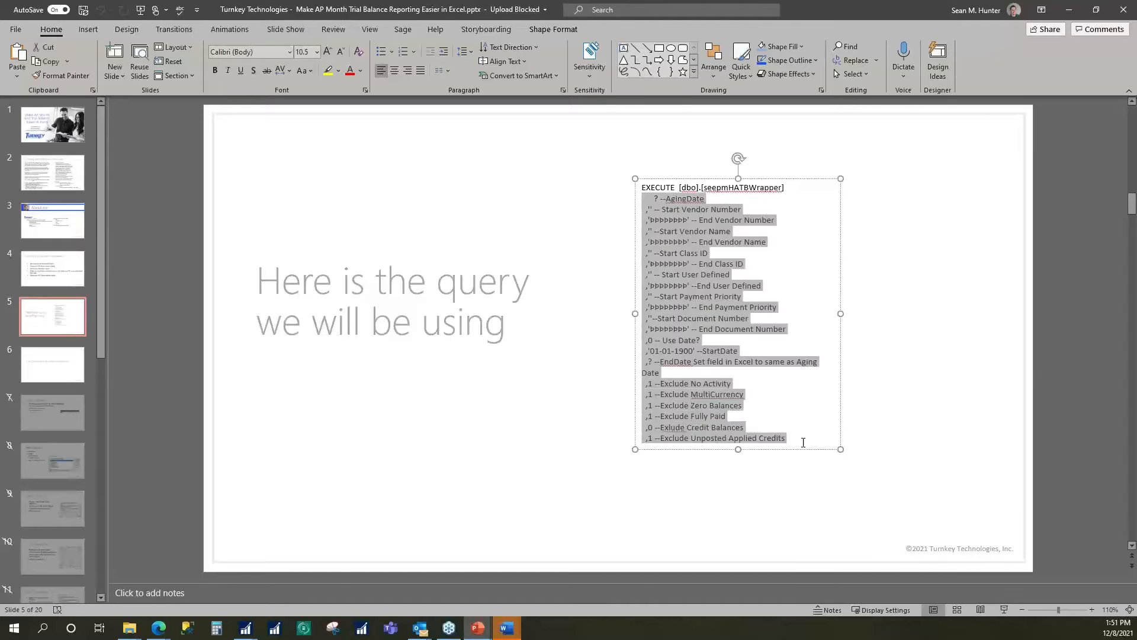
left_click(679, 242)
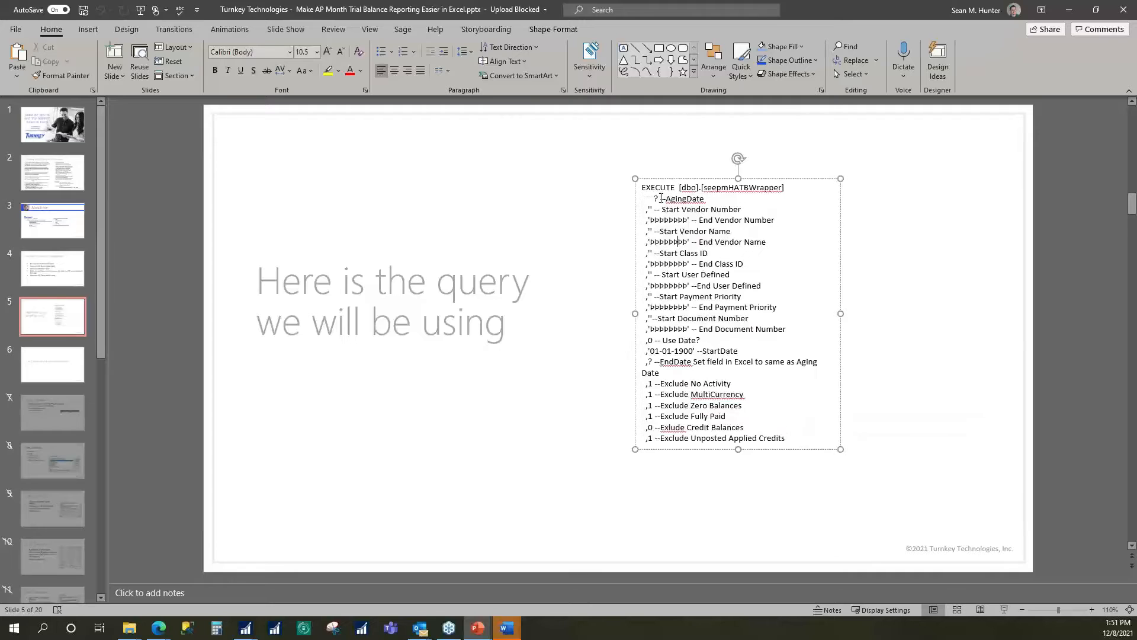
left_click_drag(648, 197, 805, 430)
left_click(658, 199)
left_click(678, 233)
left_click_drag(659, 199, 642, 199)
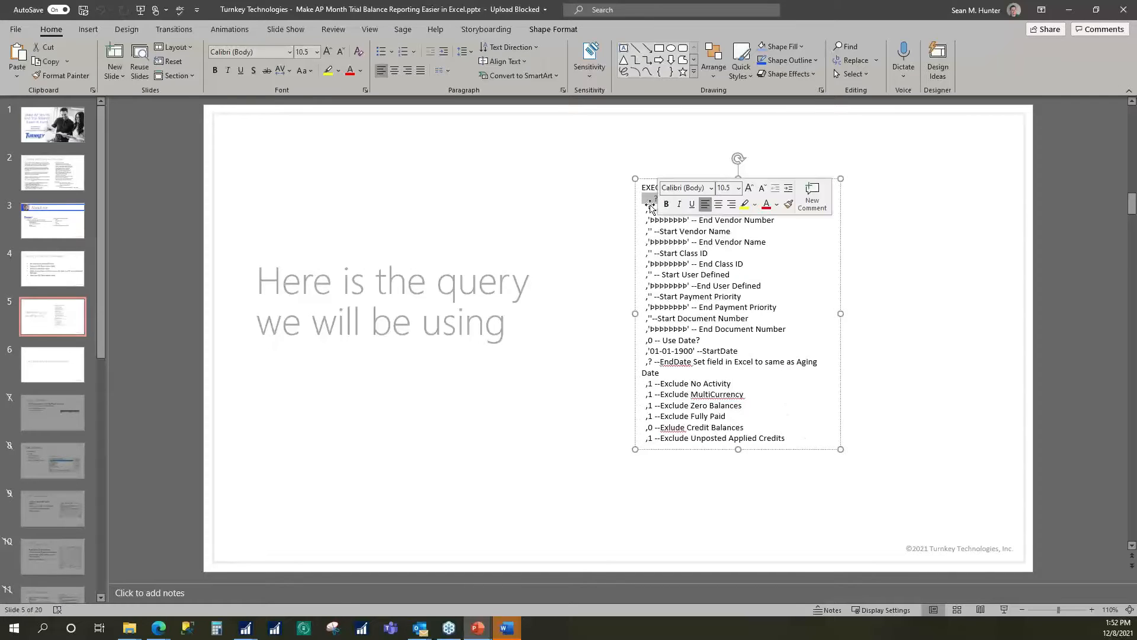
left_click(668, 286)
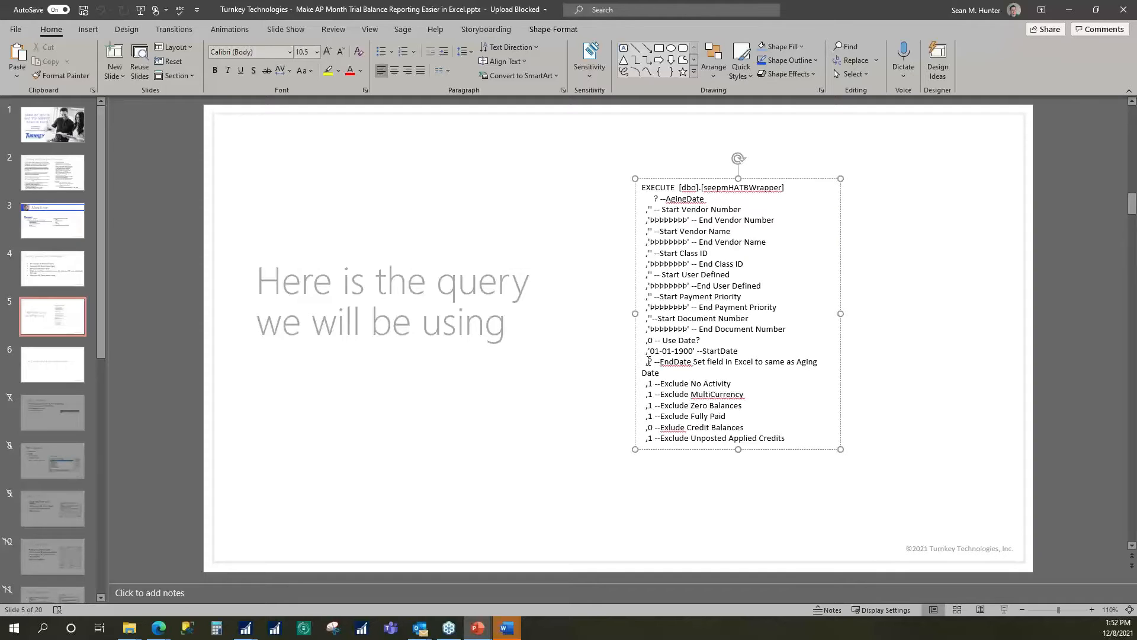
left_click_drag(648, 361, 648, 362)
left_click(797, 456)
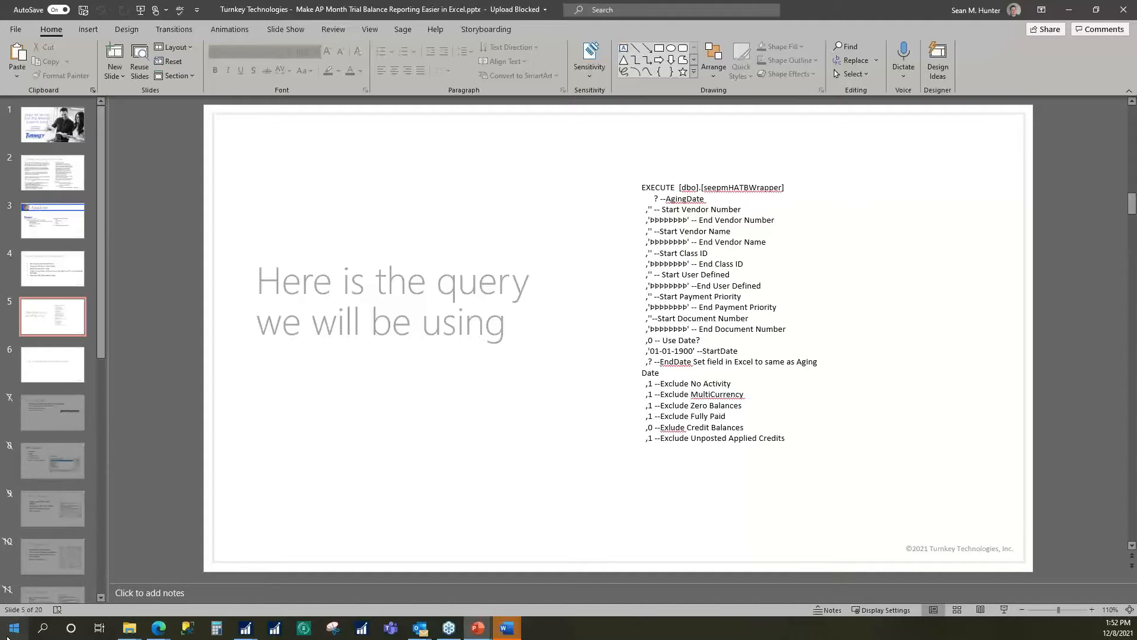
Launch Excel, create a blank workbook and maximize its window
left_click(6, 635)
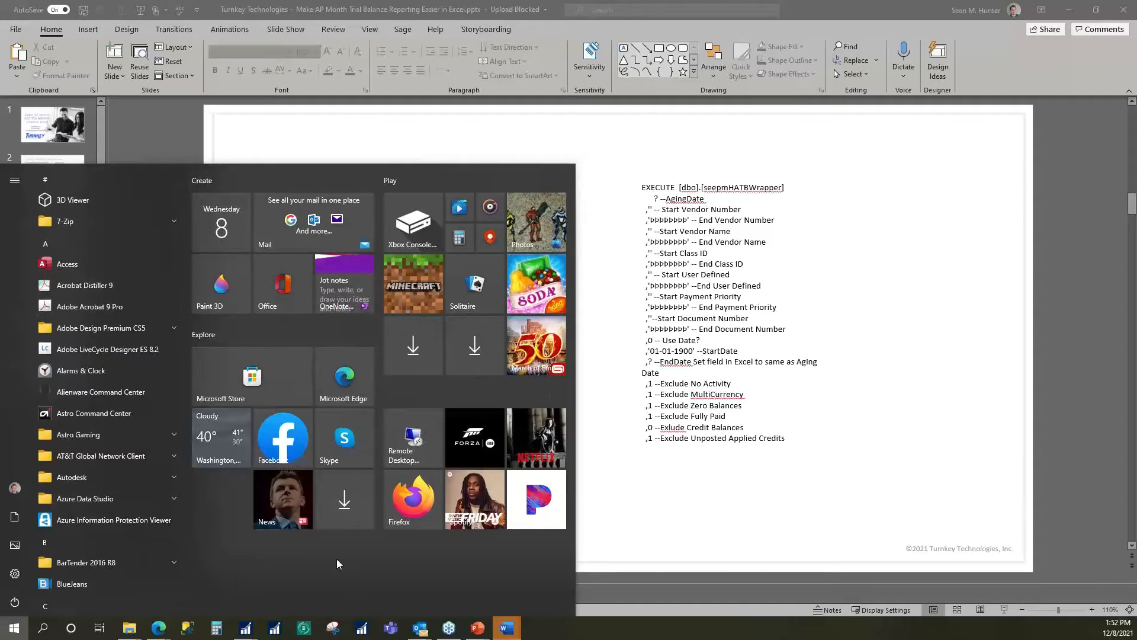
type("excel")
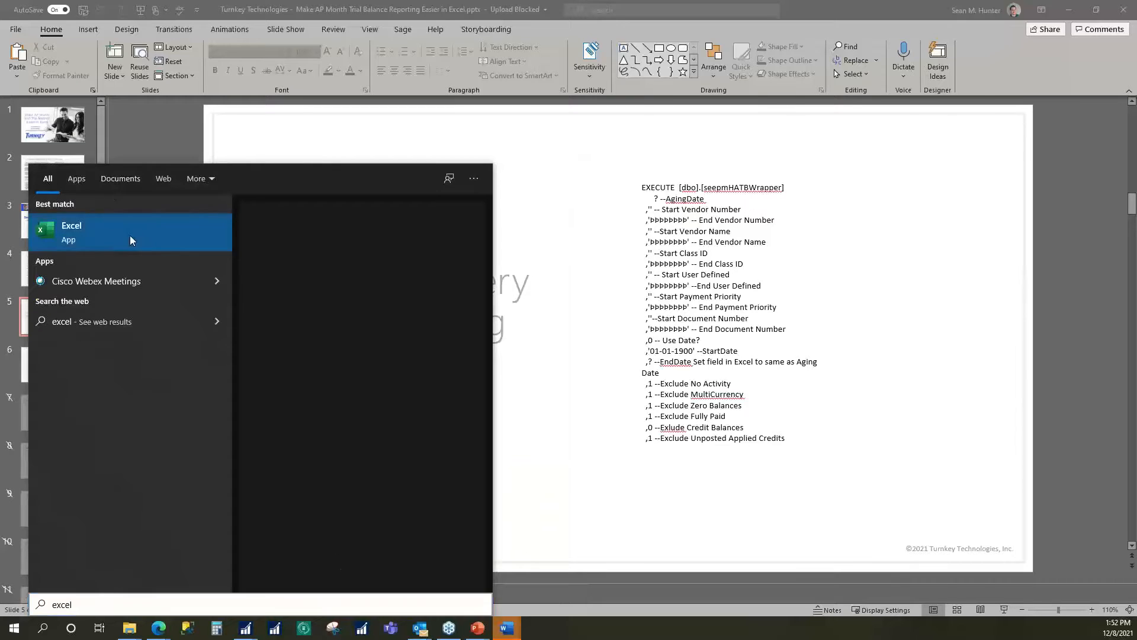
key("Return")
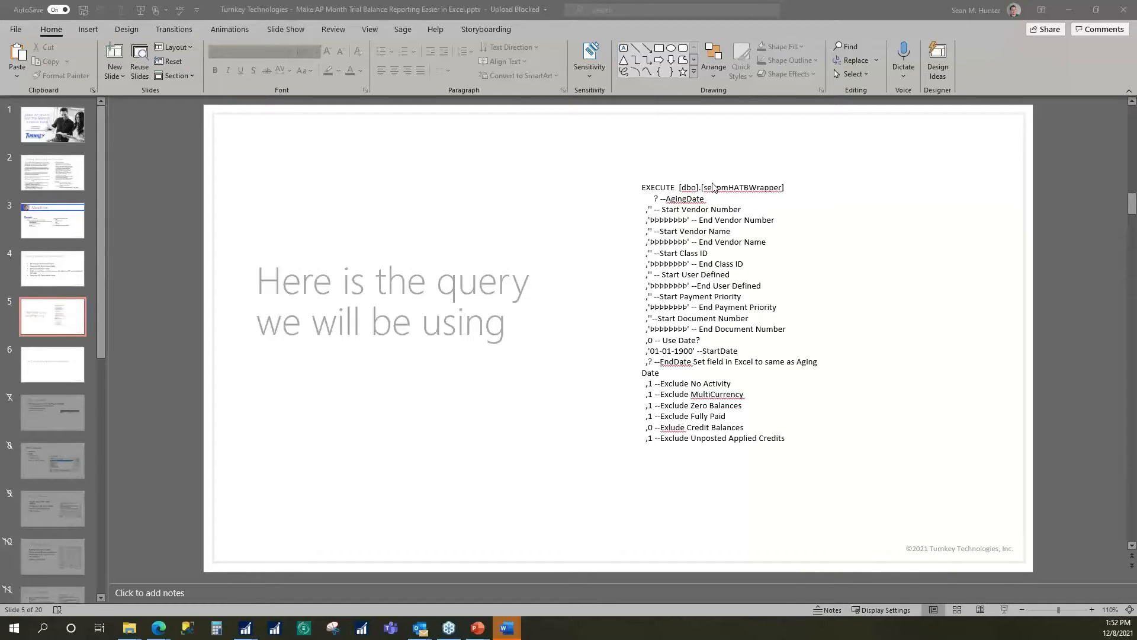
mouse_move(247, 636)
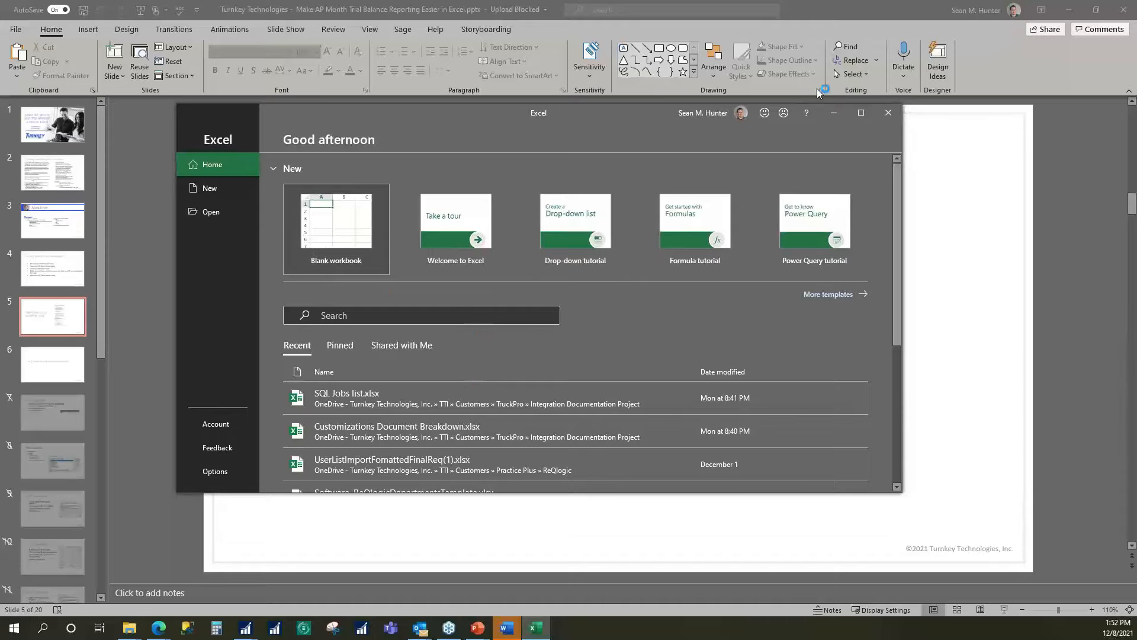
left_click(337, 229)
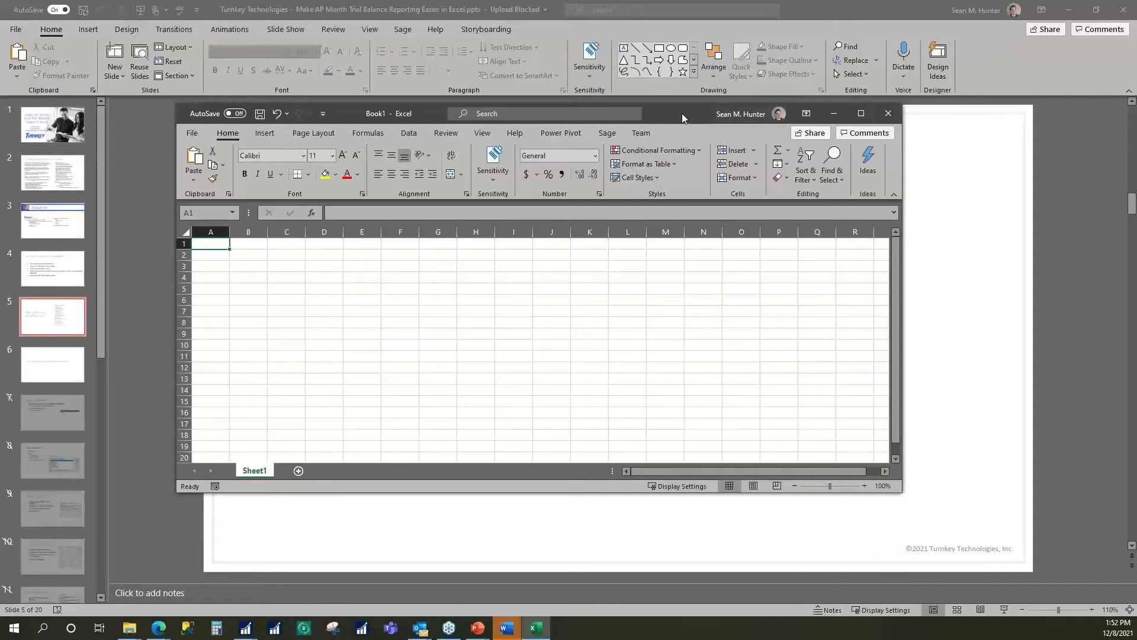
left_click_drag(683, 117, 503, 0)
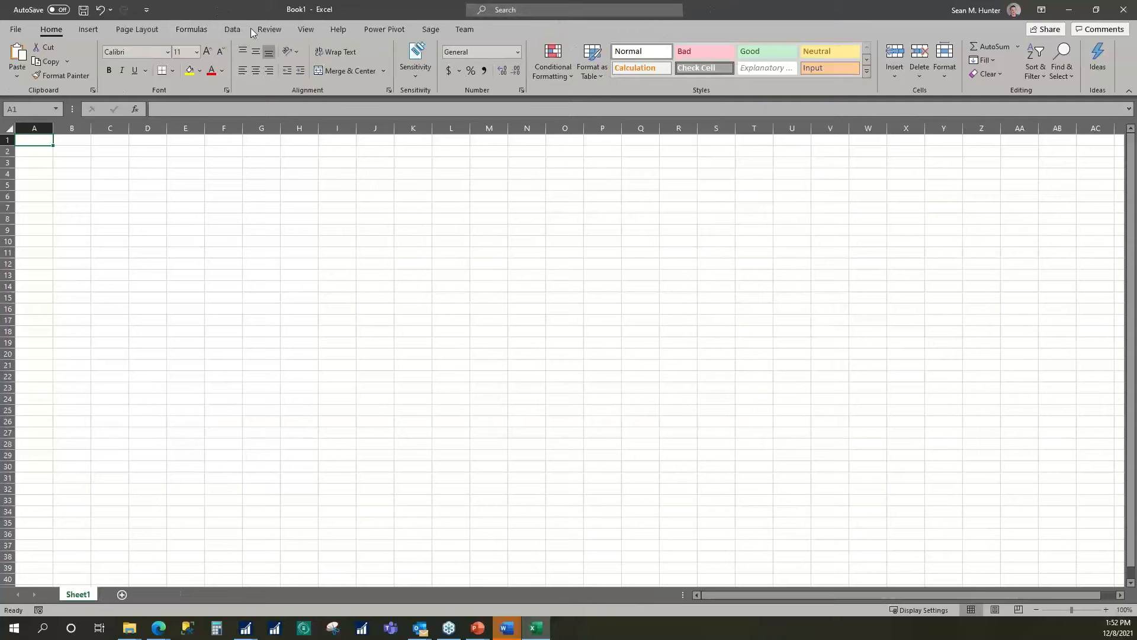
Reduce the workbook to a smaller window and start getting external data from Microsoft Query
left_click(236, 29)
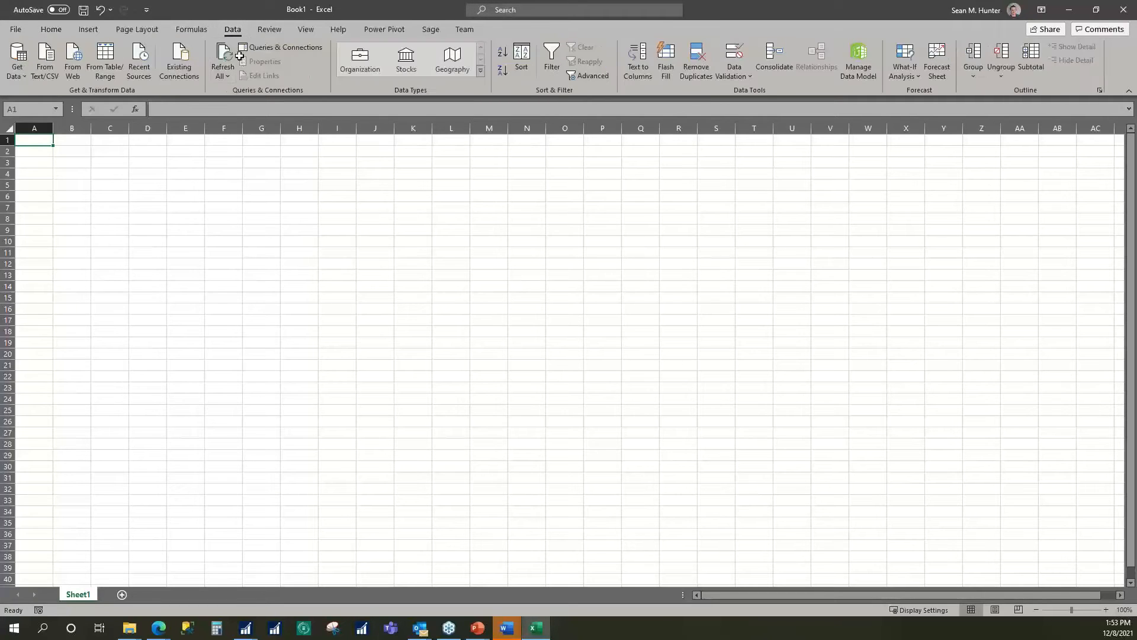
left_click(17, 71)
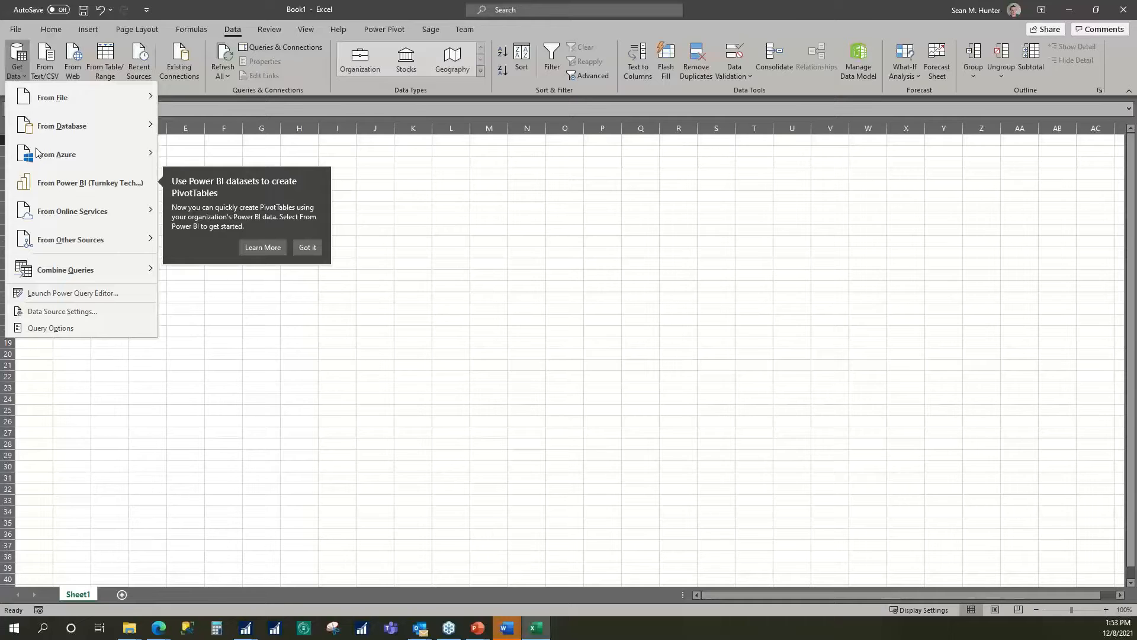
left_click_drag(191, 10, 355, 54)
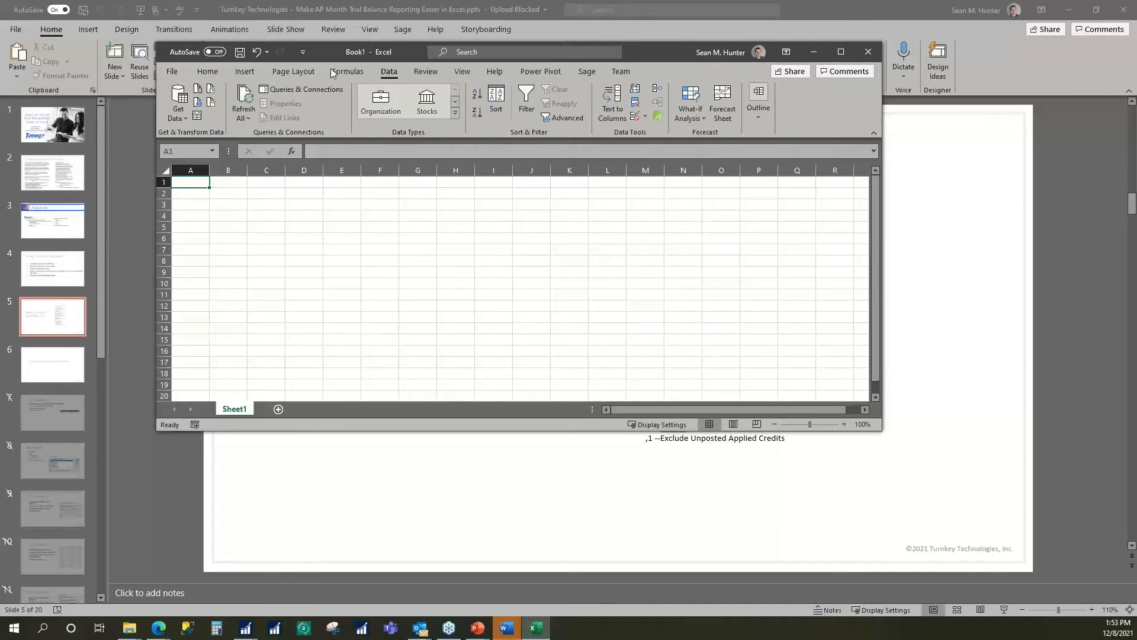
left_click(179, 110)
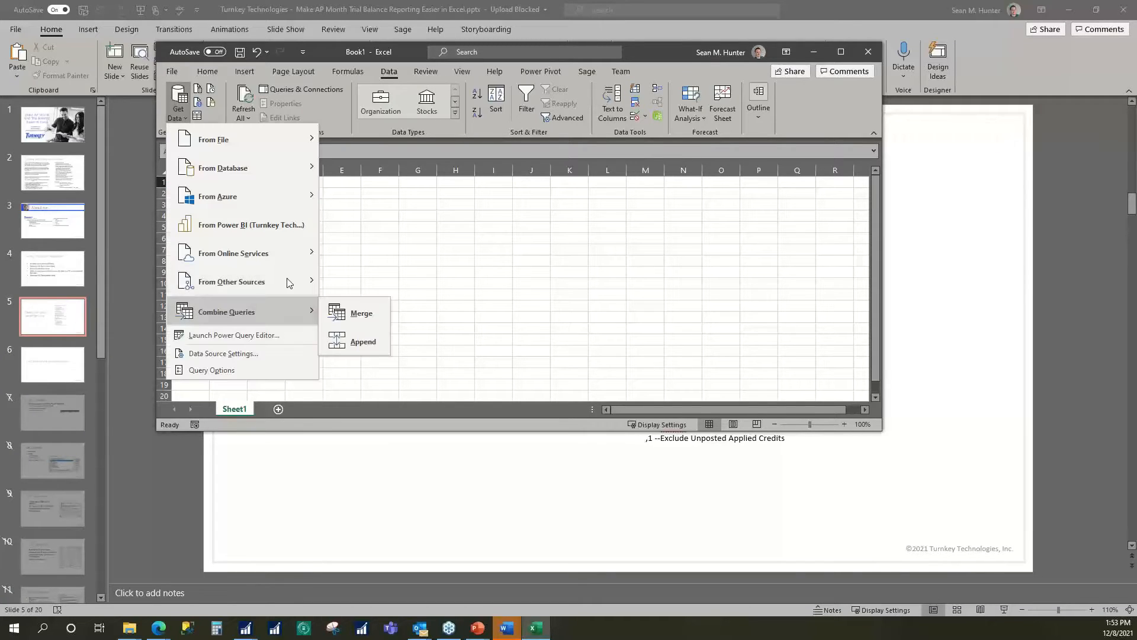
mouse_move(288, 283)
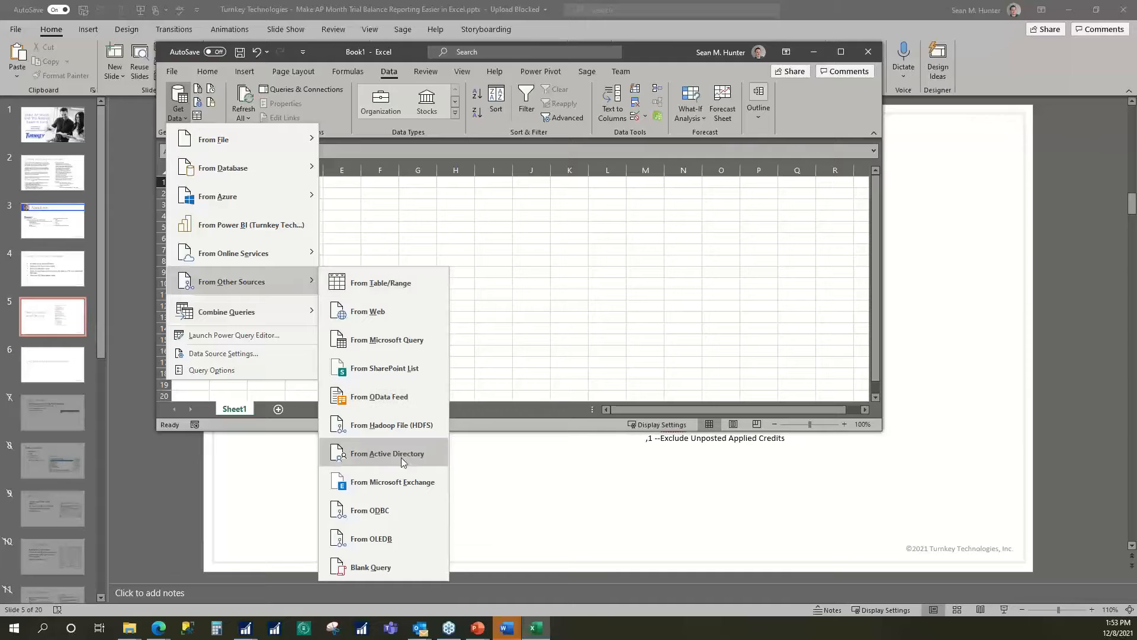
left_click(408, 337)
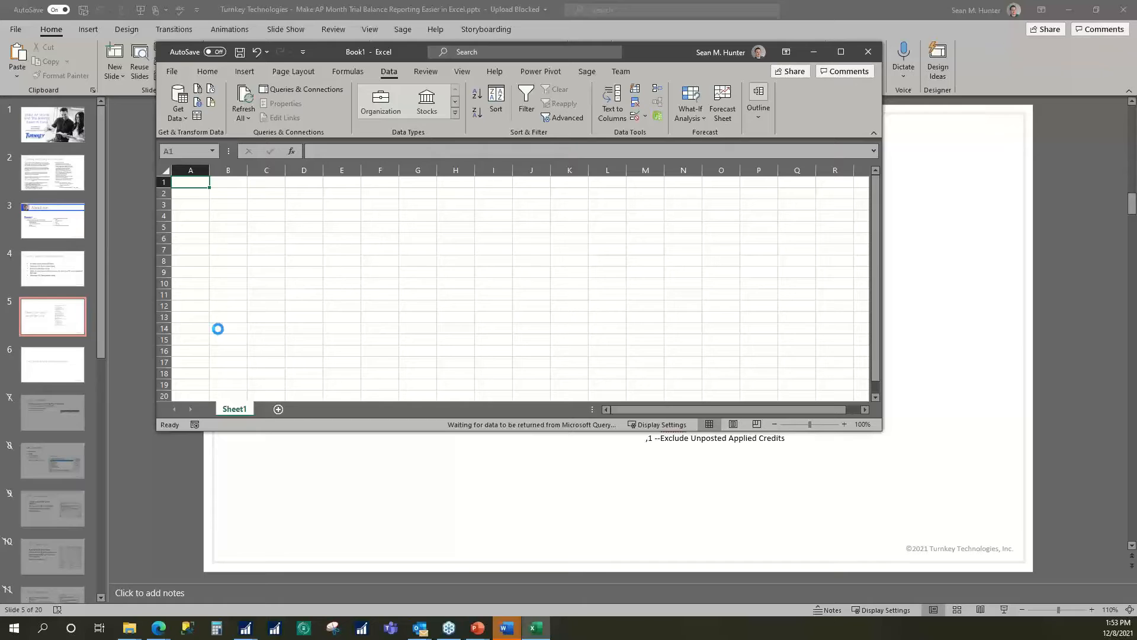
Return to the PowerPoint deck and show slide 7, Adding the data
left_click(34, 417)
left_click(34, 417)
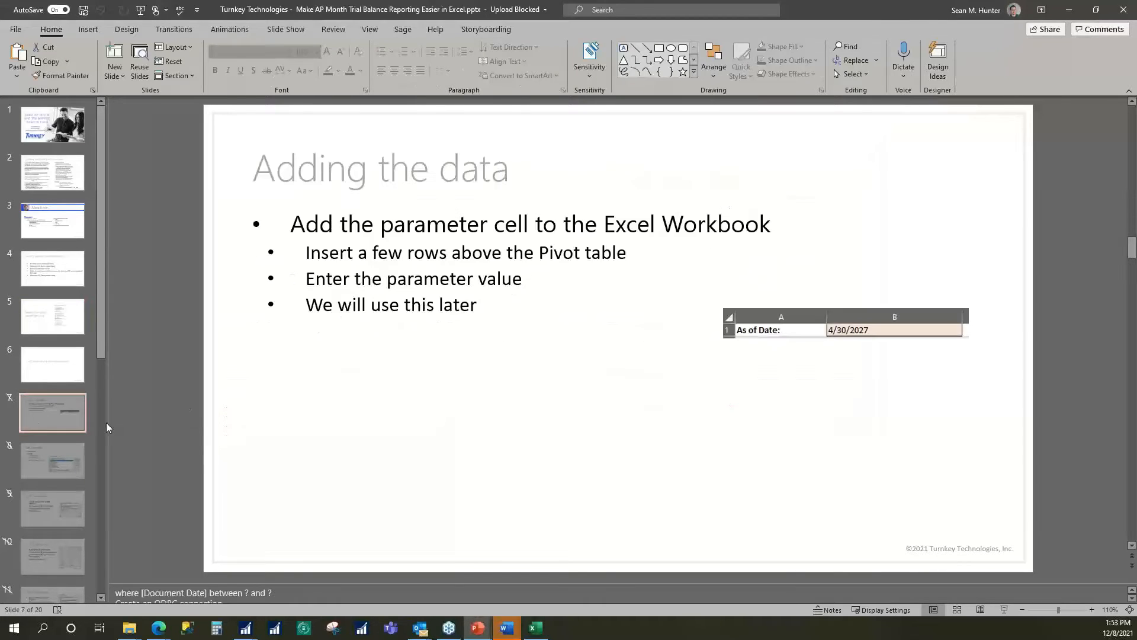
Switch to the Excel workbook Book1 and move its window lower over the presentation
left_click(508, 631)
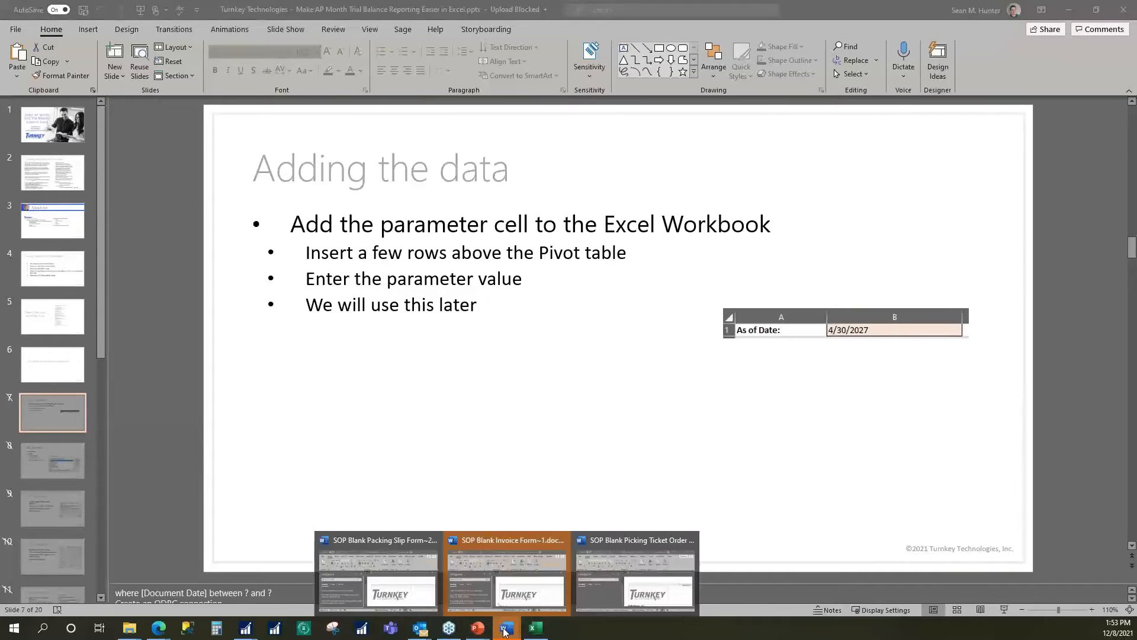
left_click(536, 629)
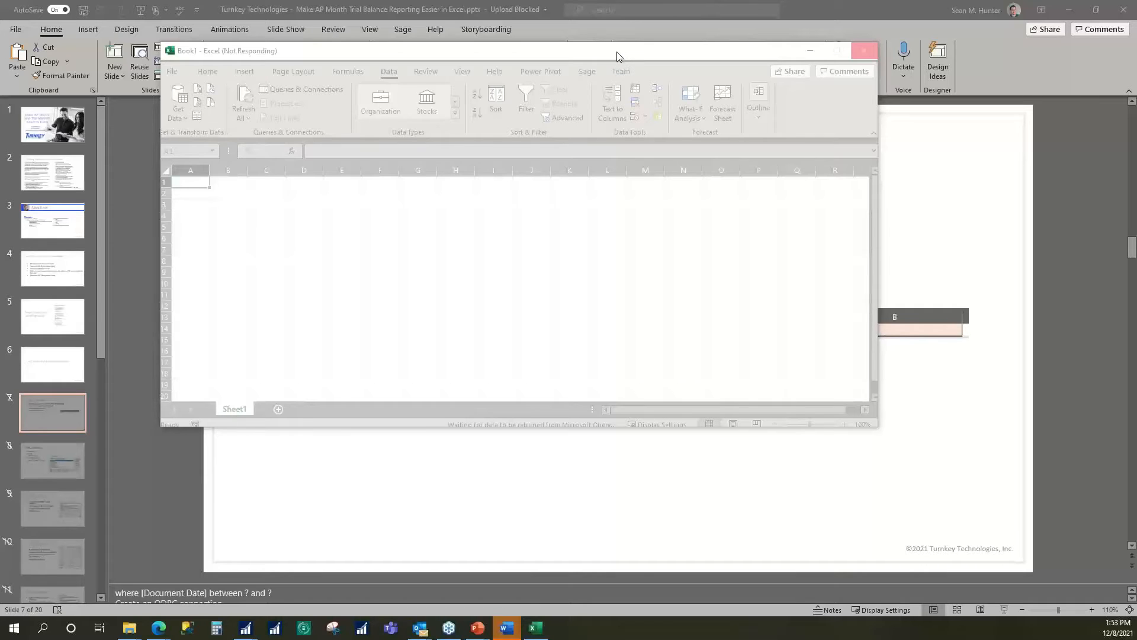
left_click_drag(620, 61, 630, 105)
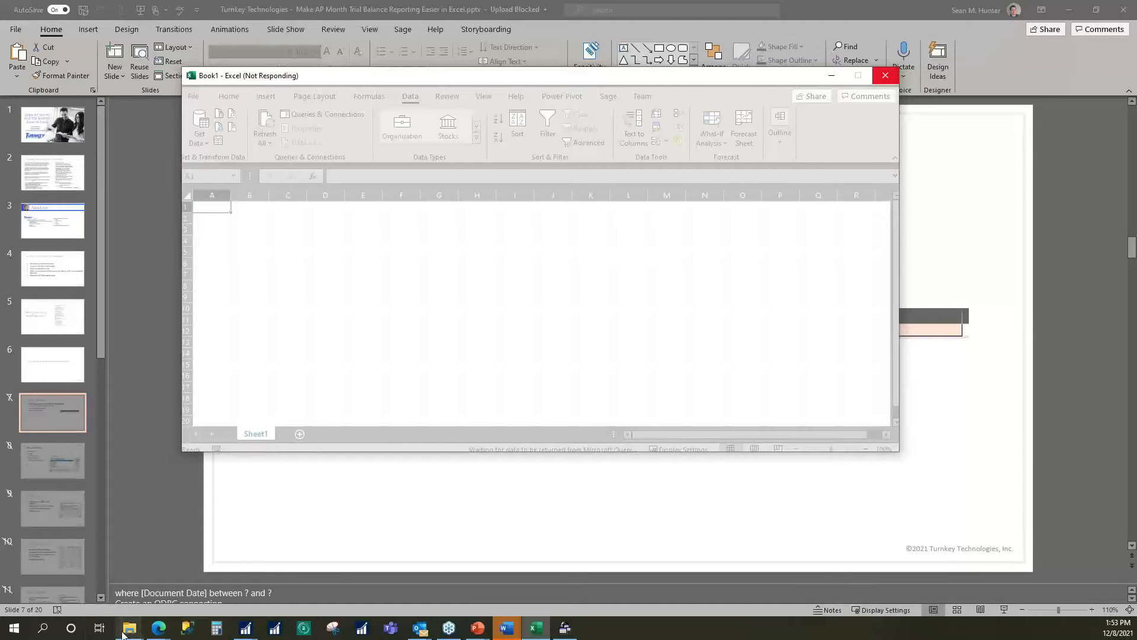
mouse_move(126, 635)
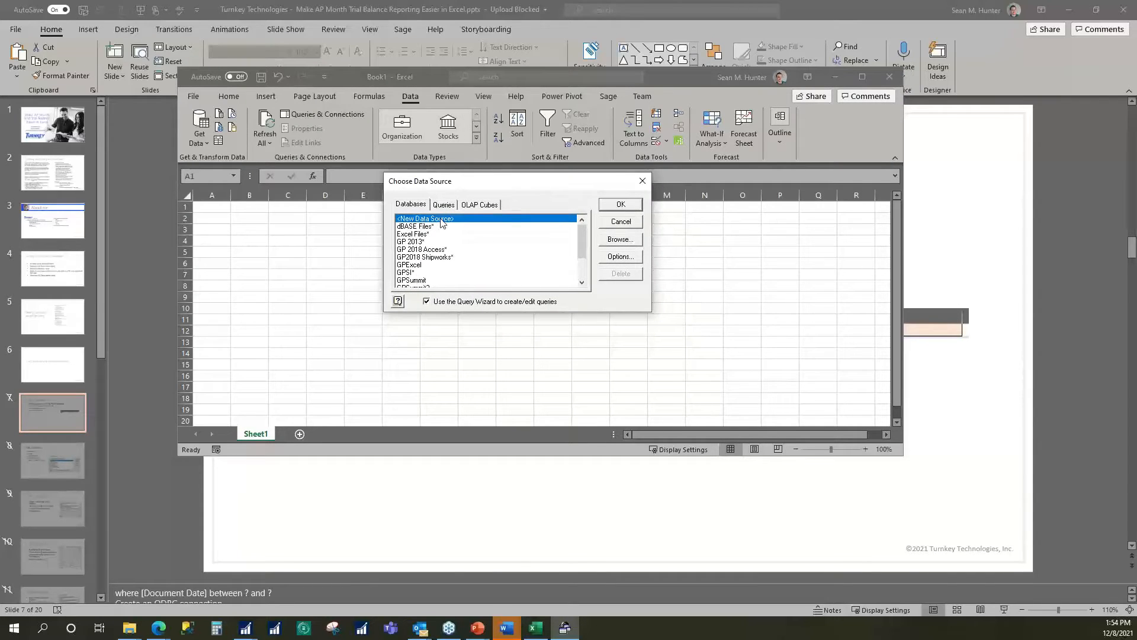
left_click(423, 265)
left_click(422, 242)
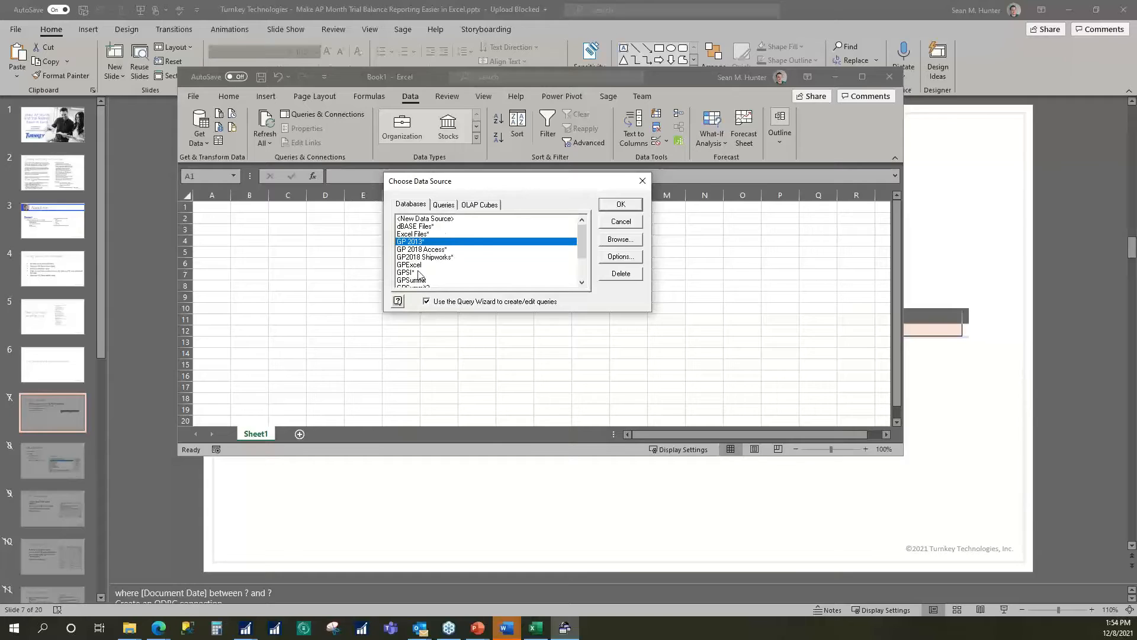
left_click(444, 220)
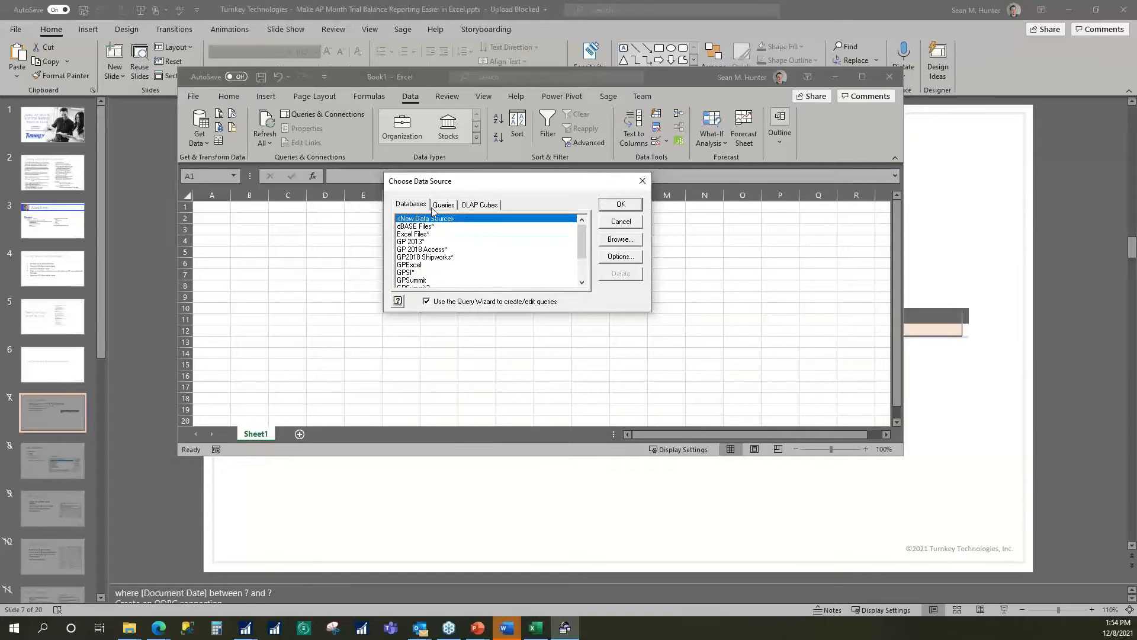
key("Escape")
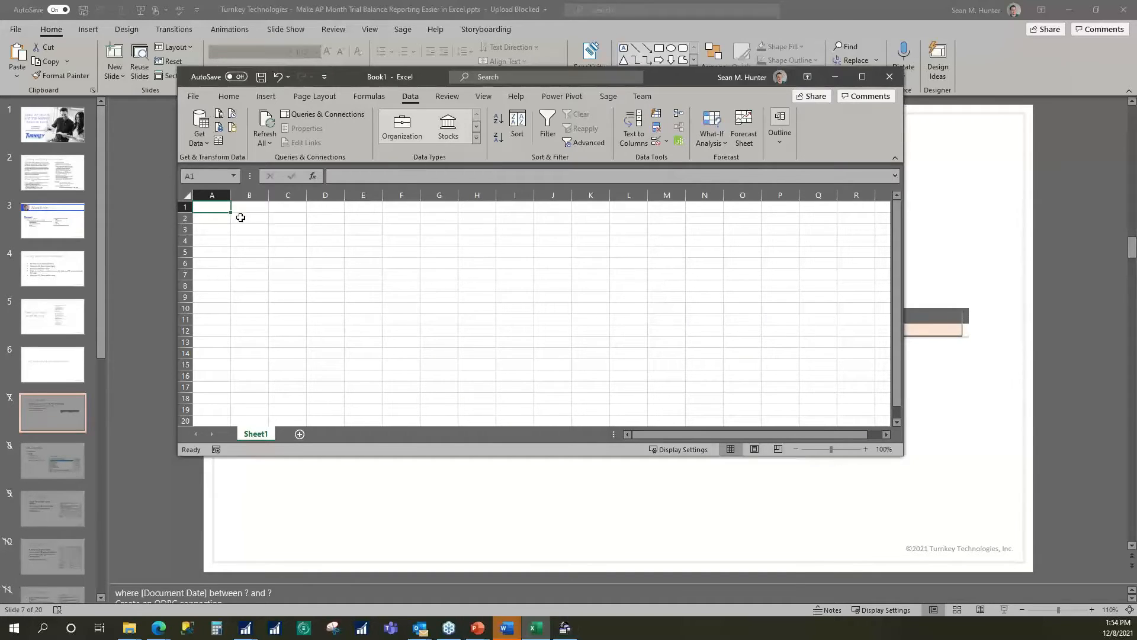
Enter the label "As of Date" in cell A1 and the parameter date 4/20/2027 in cell B1
left_click_drag(729, 82, 765, 135)
type("As")
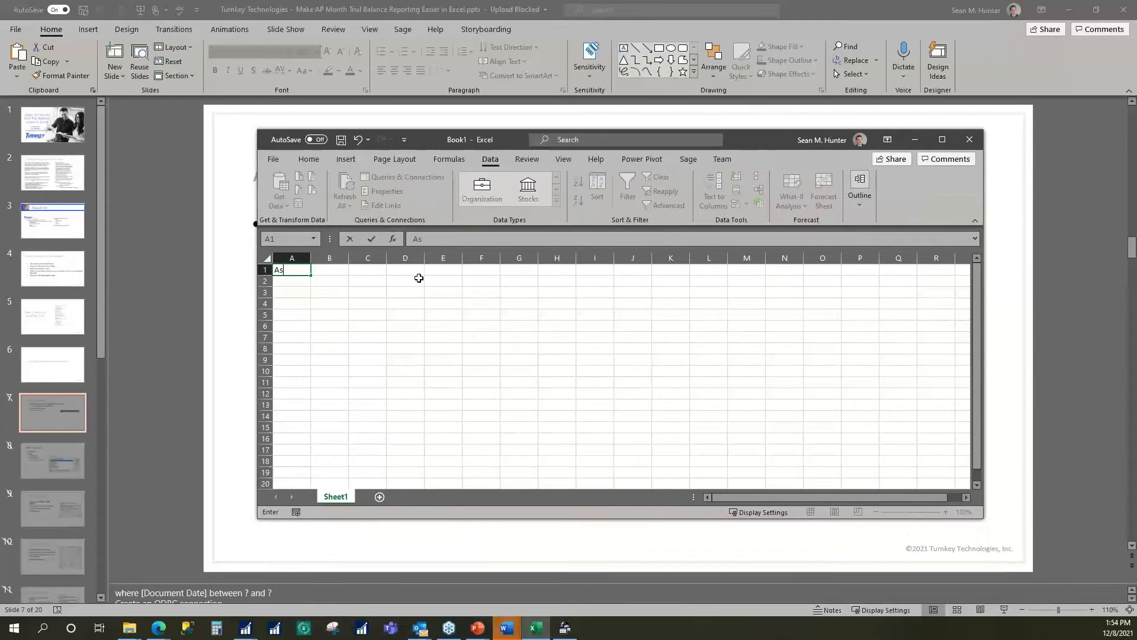
type(" of Date")
key("Tab")
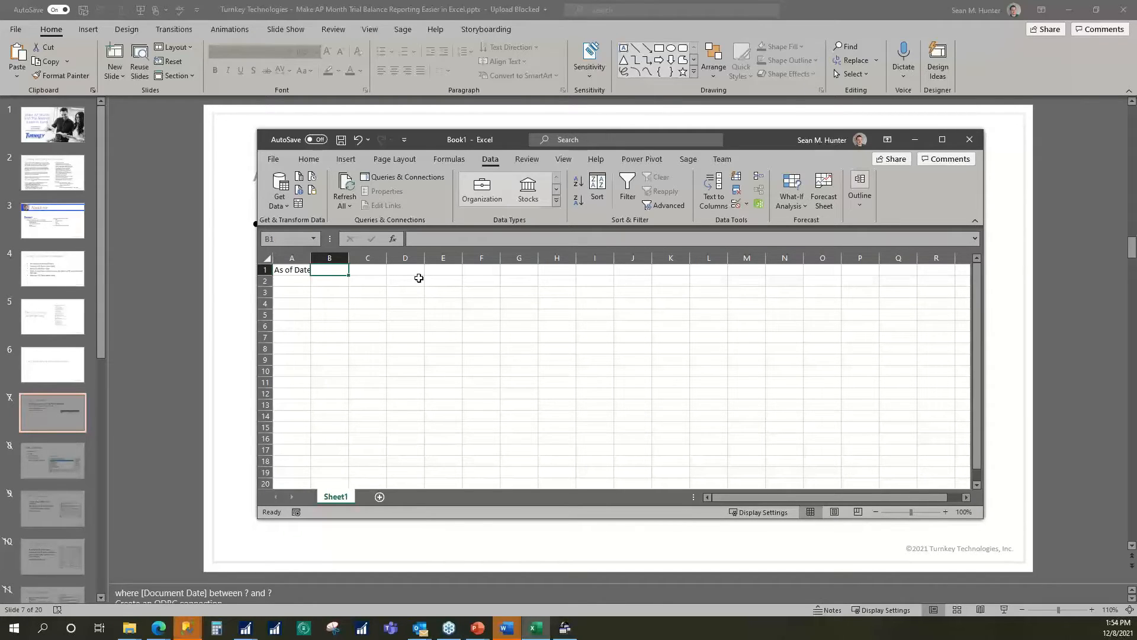
type("4-")
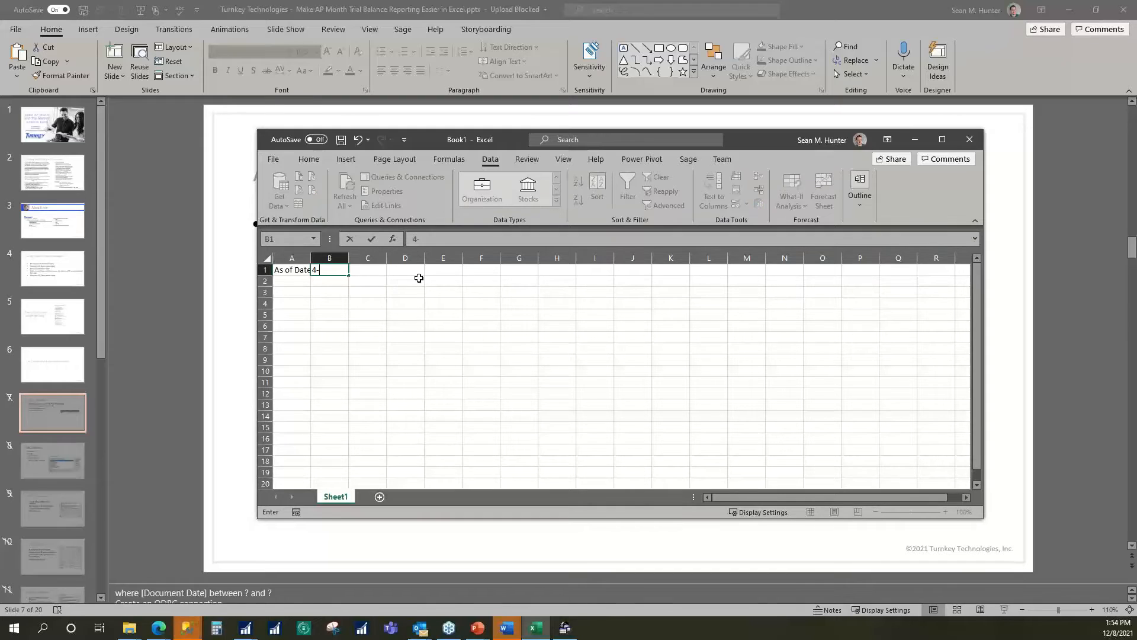
type("20-2027")
key("Tab")
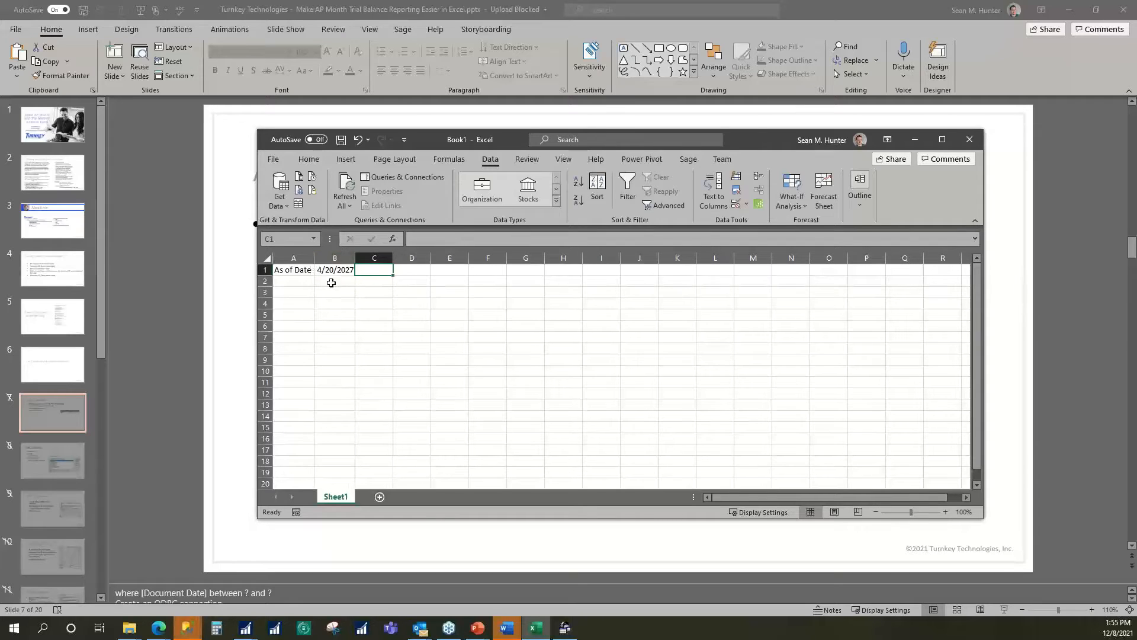
left_click(325, 272)
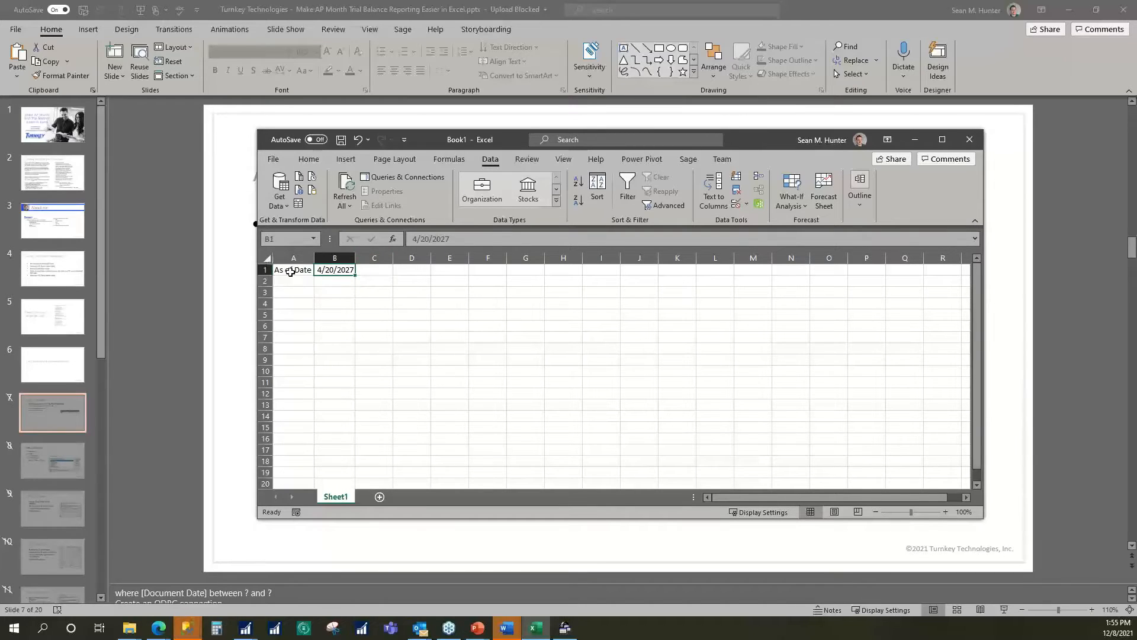
left_click_drag(290, 271, 335, 273)
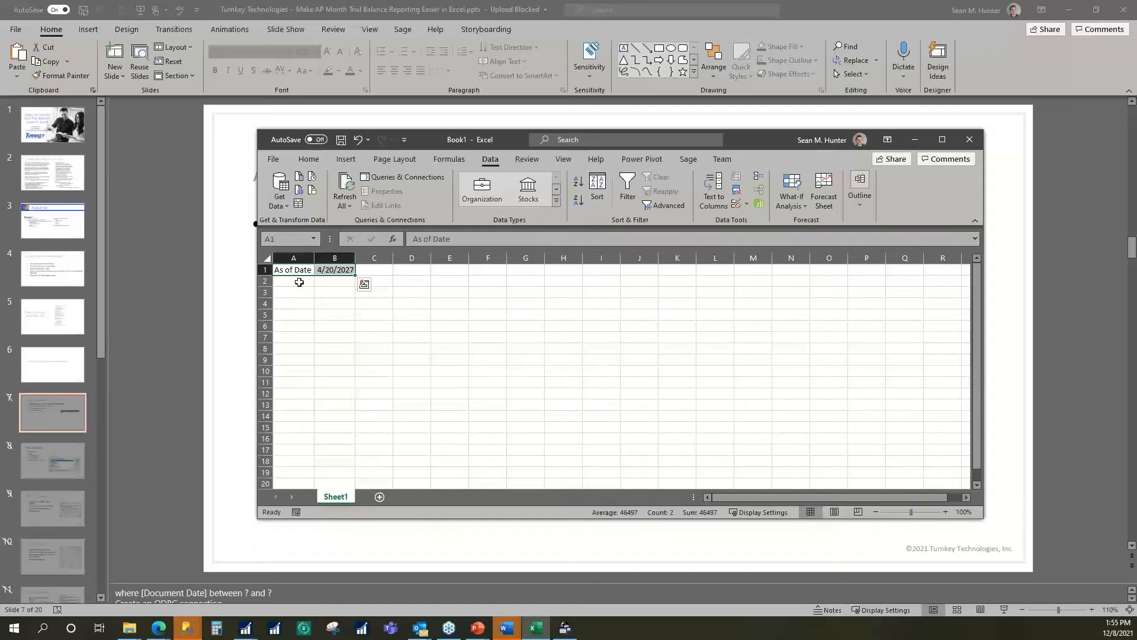
Start a Microsoft Query import at cell A2 and choose to create a new data source
left_click(299, 282)
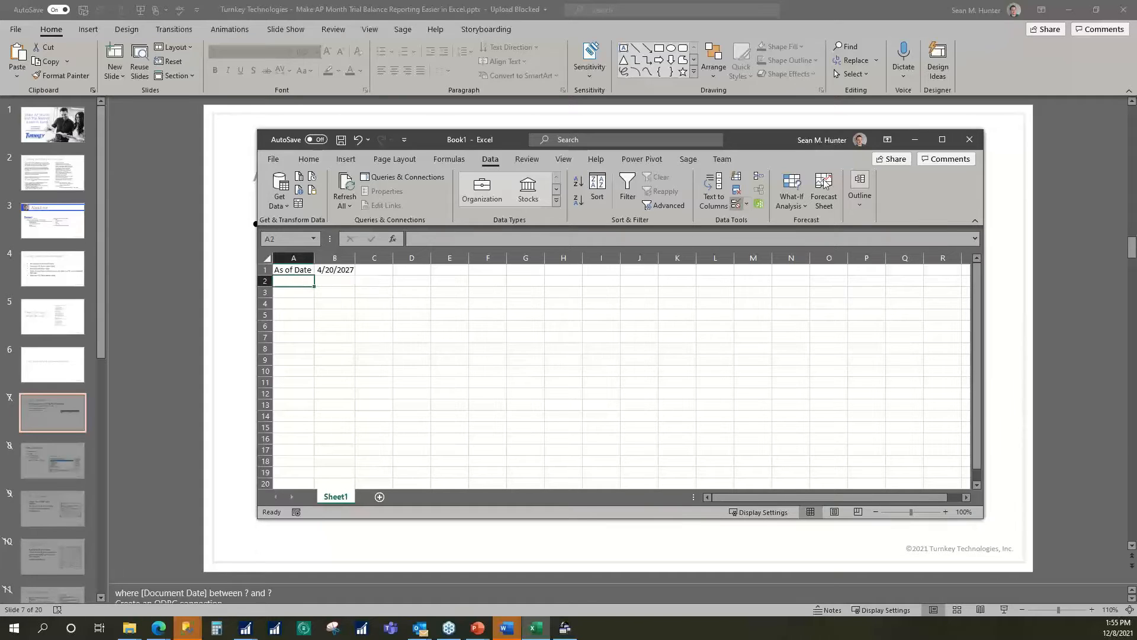
left_click_drag(764, 141, 734, 187)
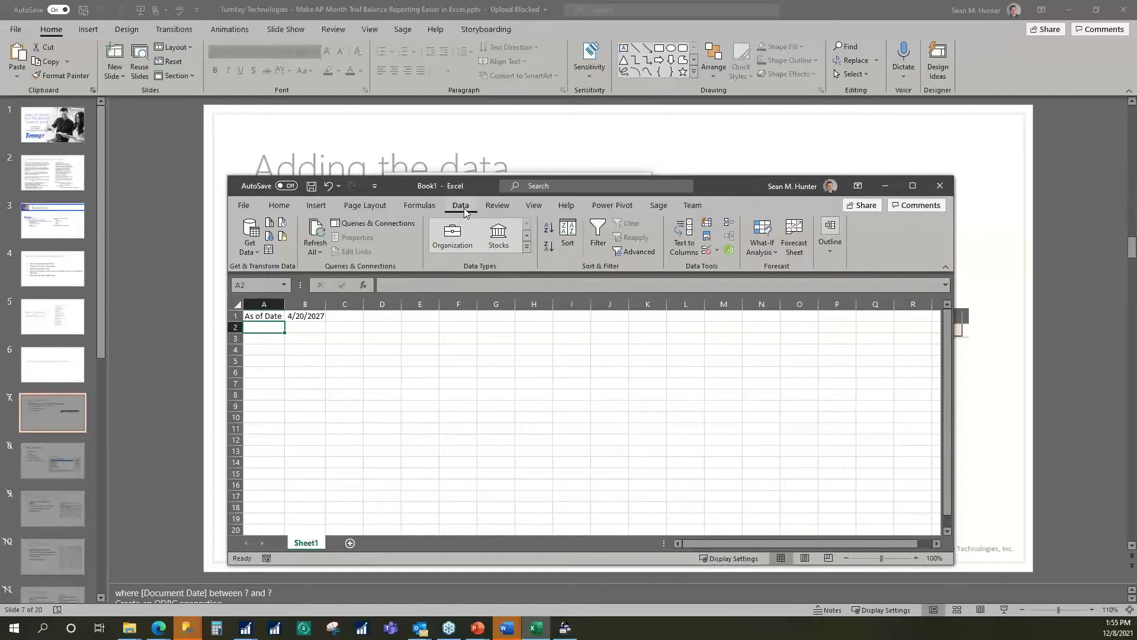
left_click_drag(736, 189, 732, 209)
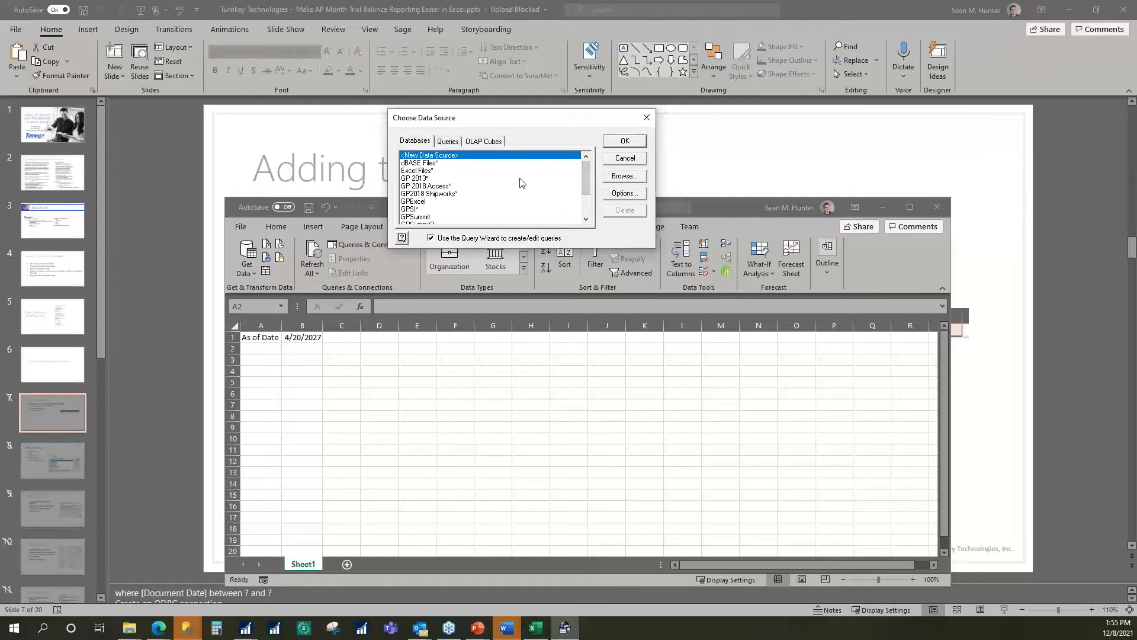
left_click(421, 202)
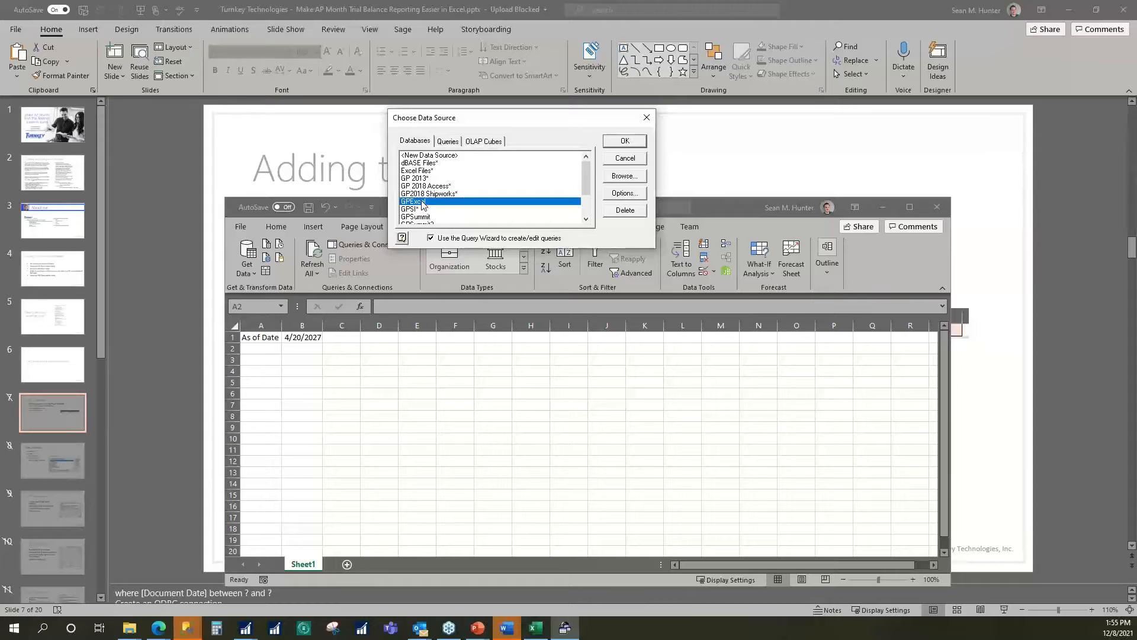
left_click(451, 156)
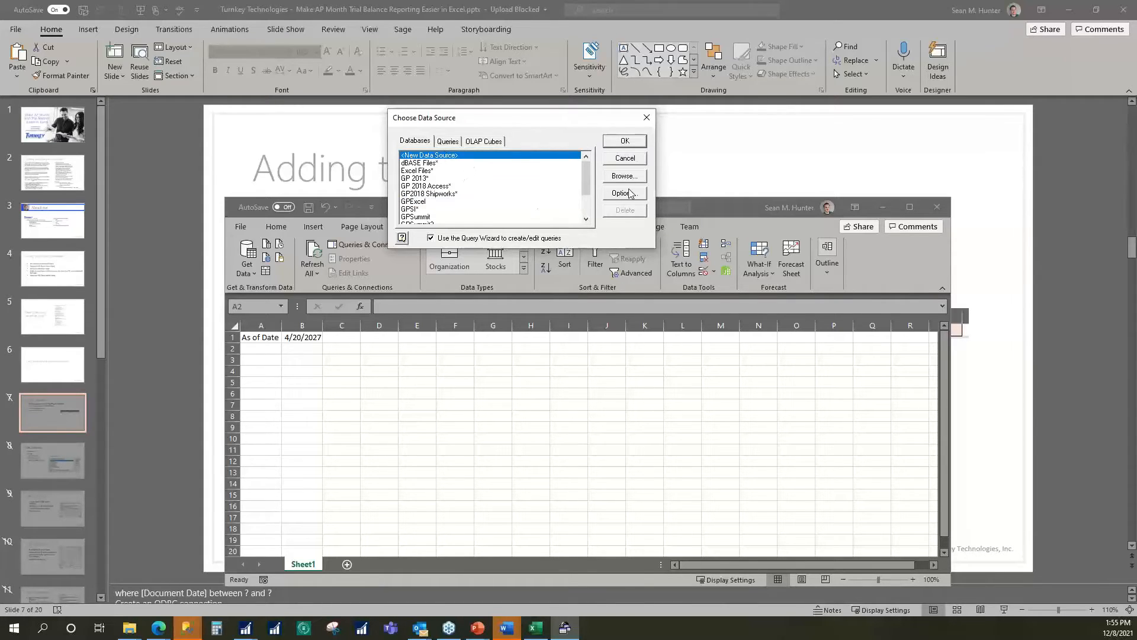
left_click(625, 145)
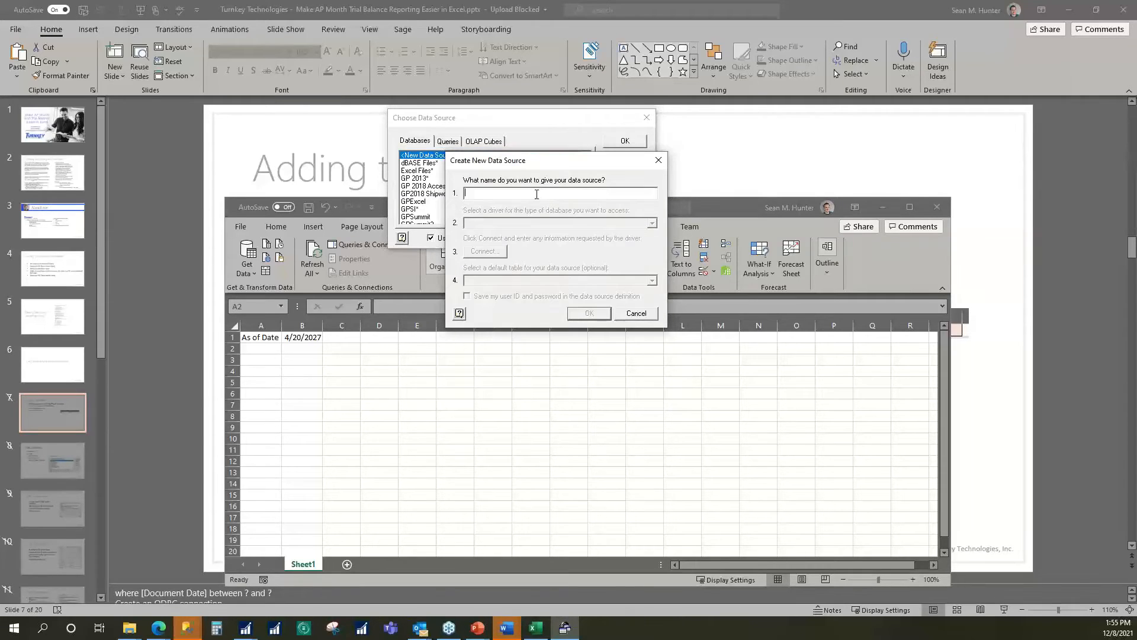
Name the new data source "GP Excel TTI" and select the SQL Server Native Client 11.0 driver
type("GP Excel TTI")
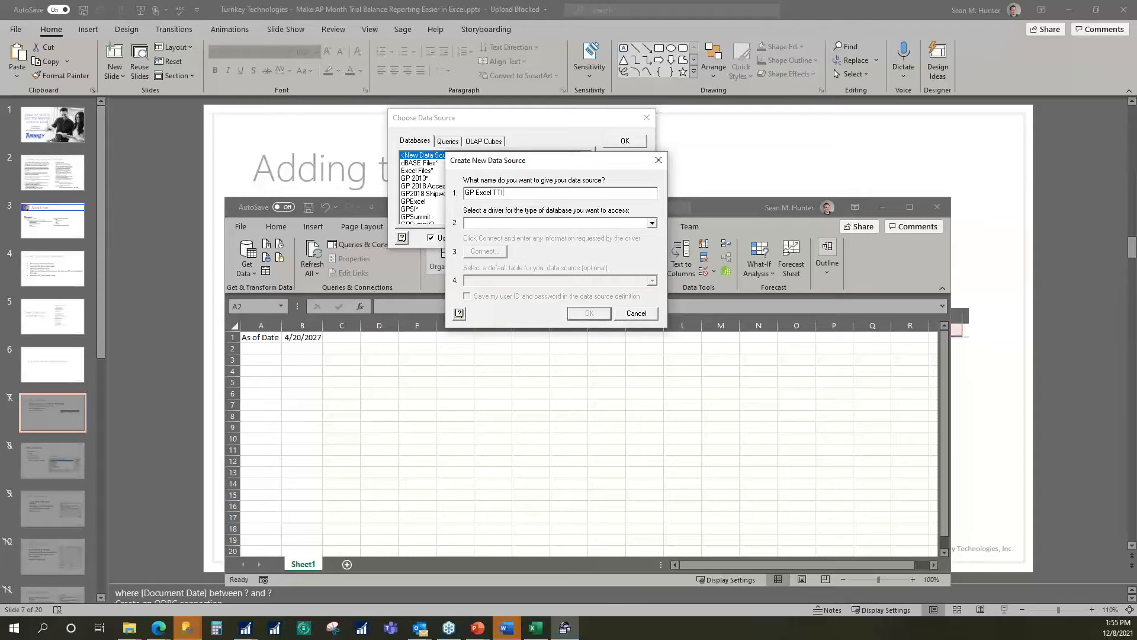
key("Tab")
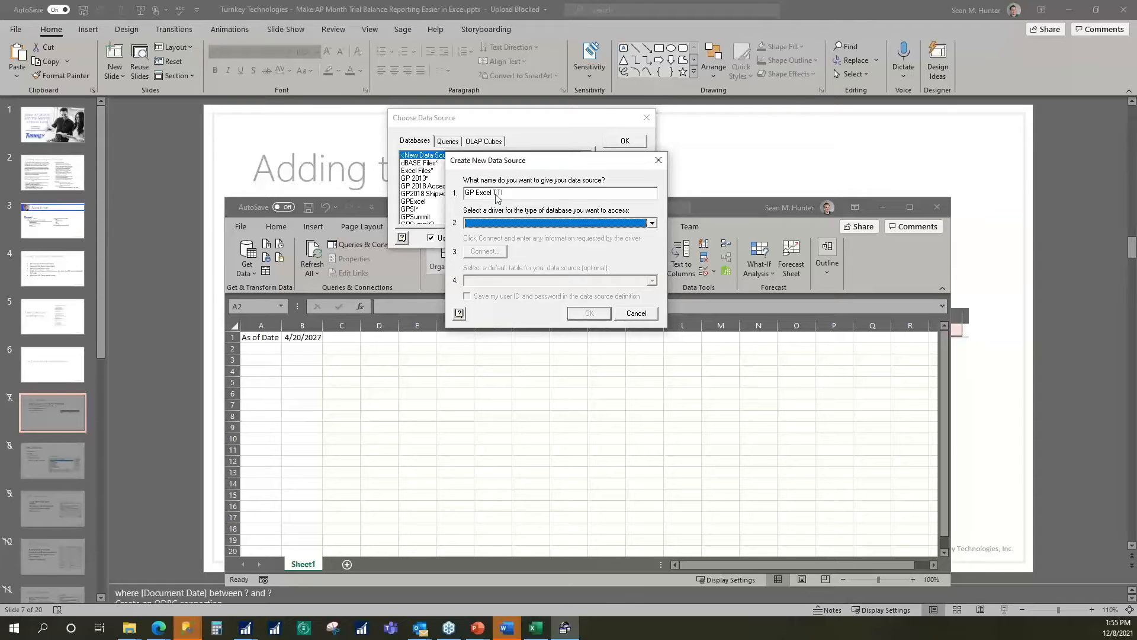
left_click(633, 224)
scroll(630, 273, "down", 1)
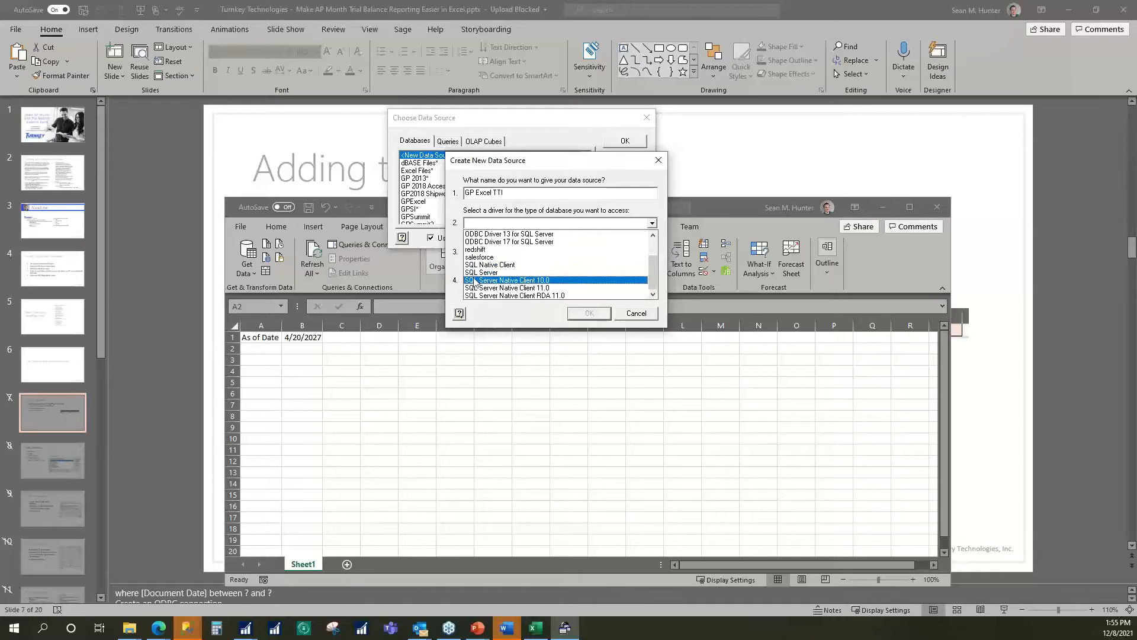
left_click(504, 290)
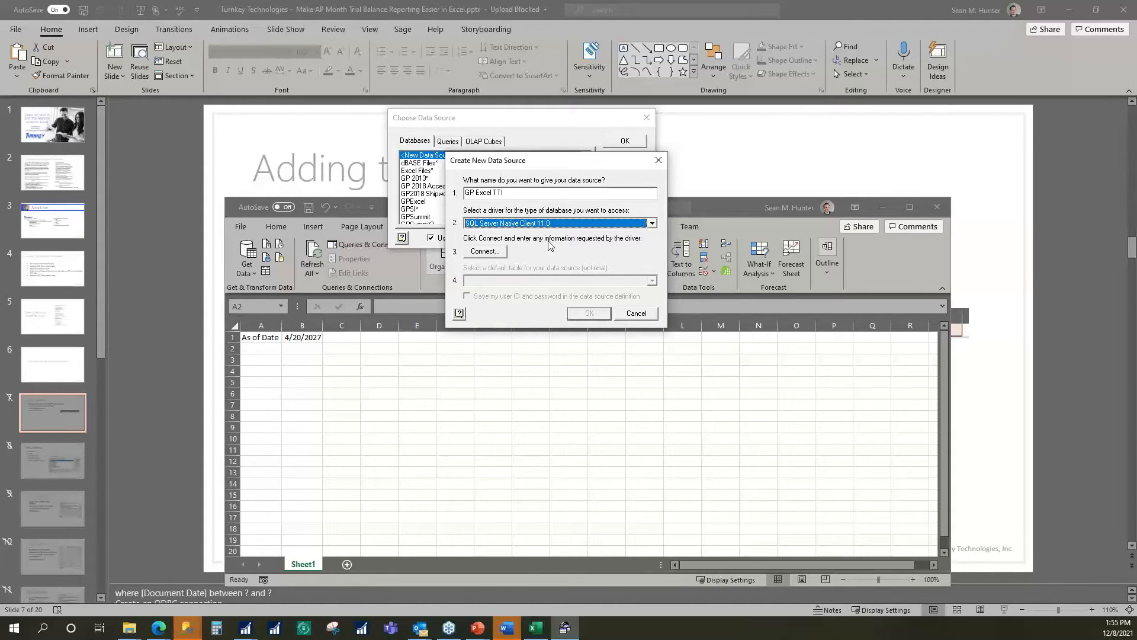
key("Tab")
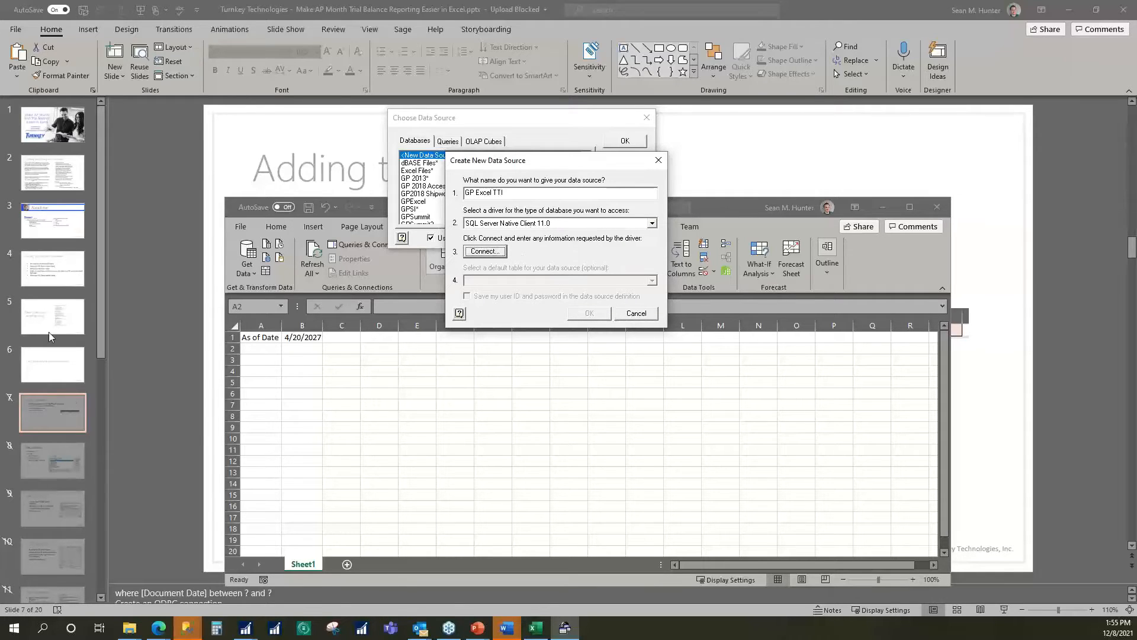
Open the SQL Server login for the GP2018 server, enable the trusted connection and show the additional login options
left_click(496, 252)
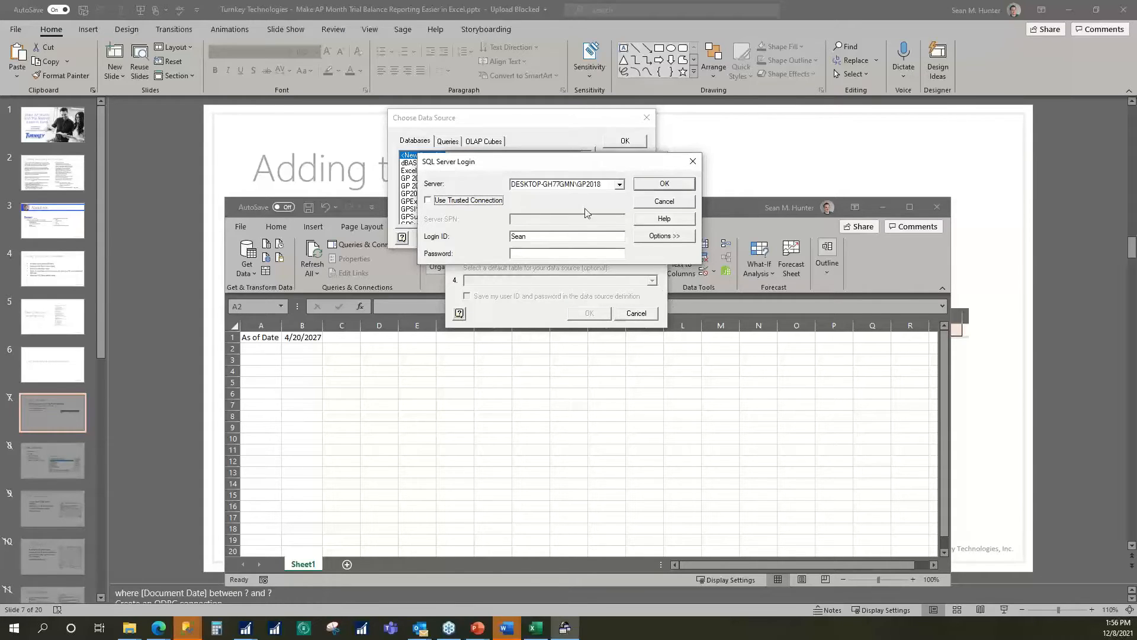
left_click(609, 184)
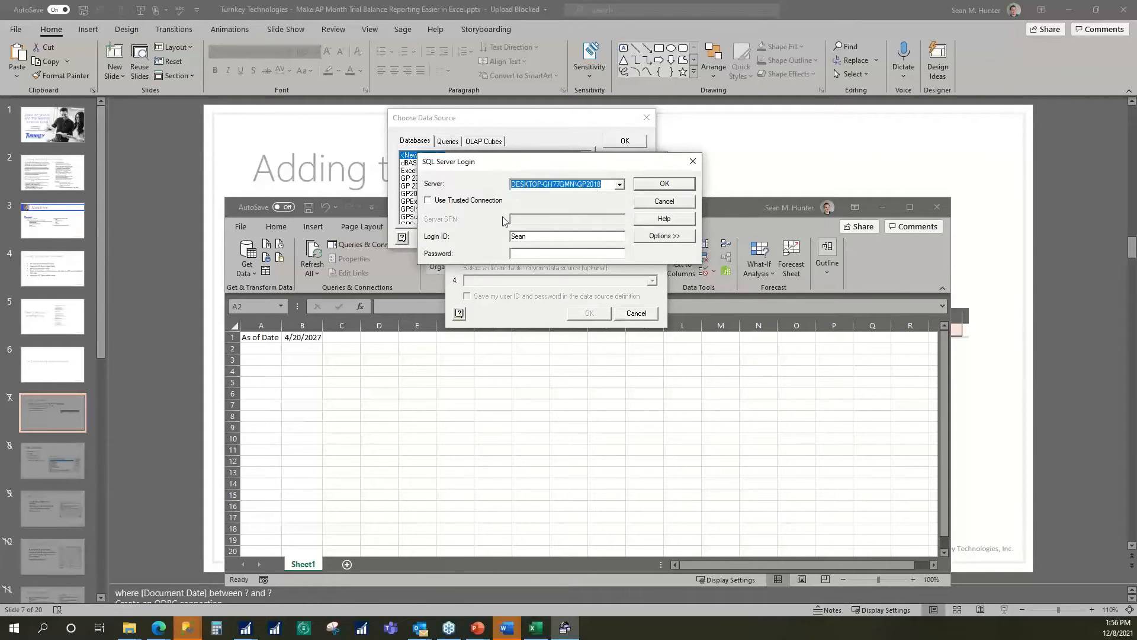
key("Tab")
key("Tab")
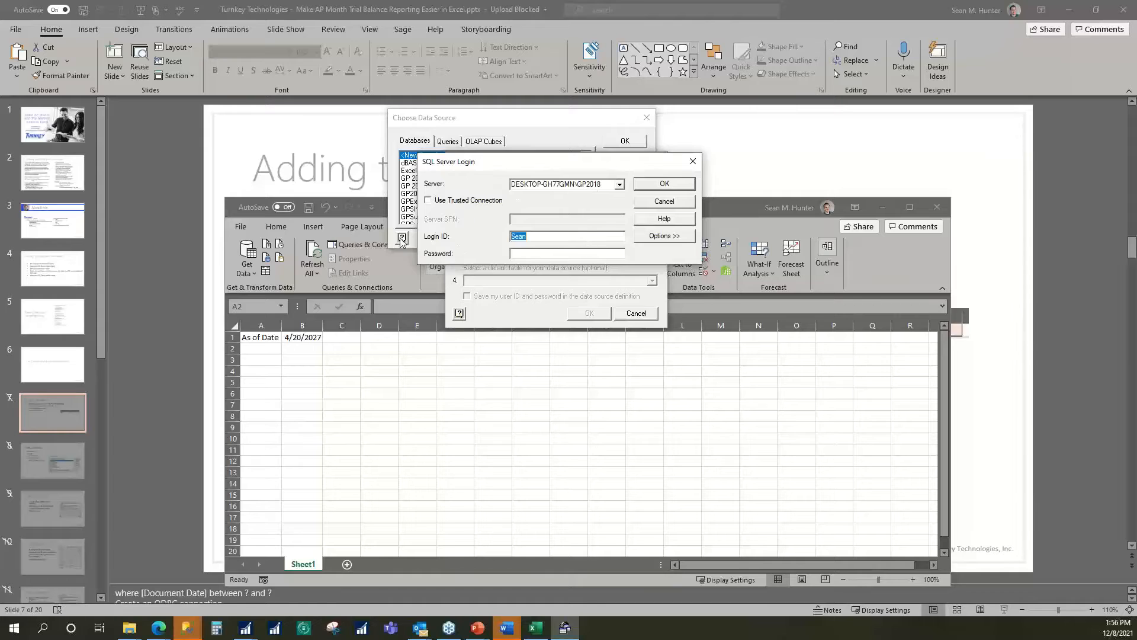
left_click(425, 200)
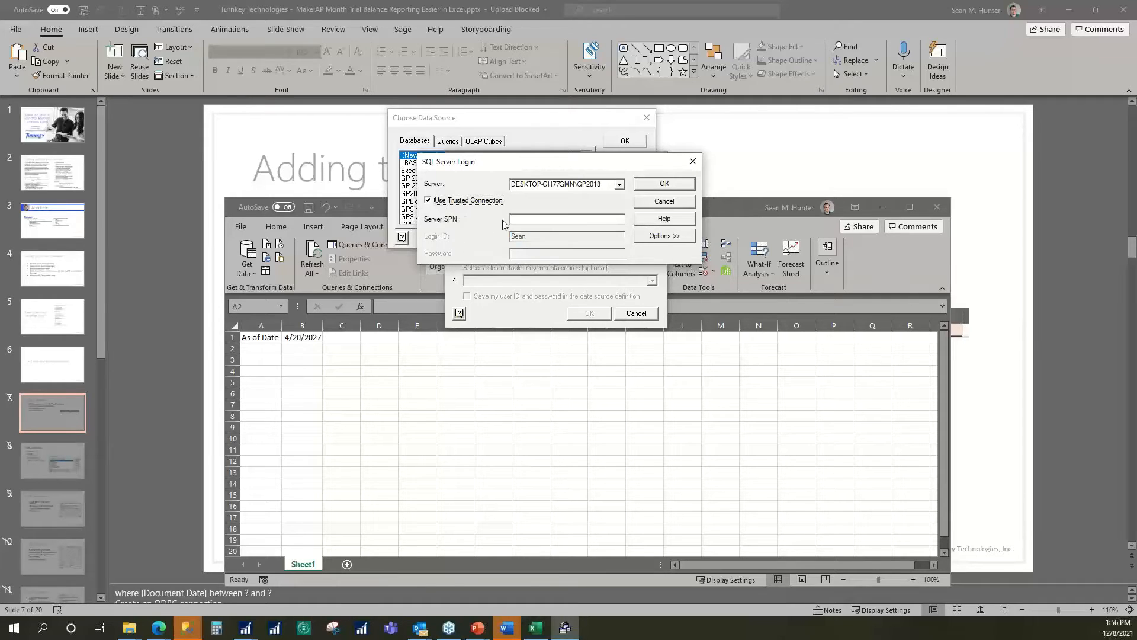
left_click(681, 237)
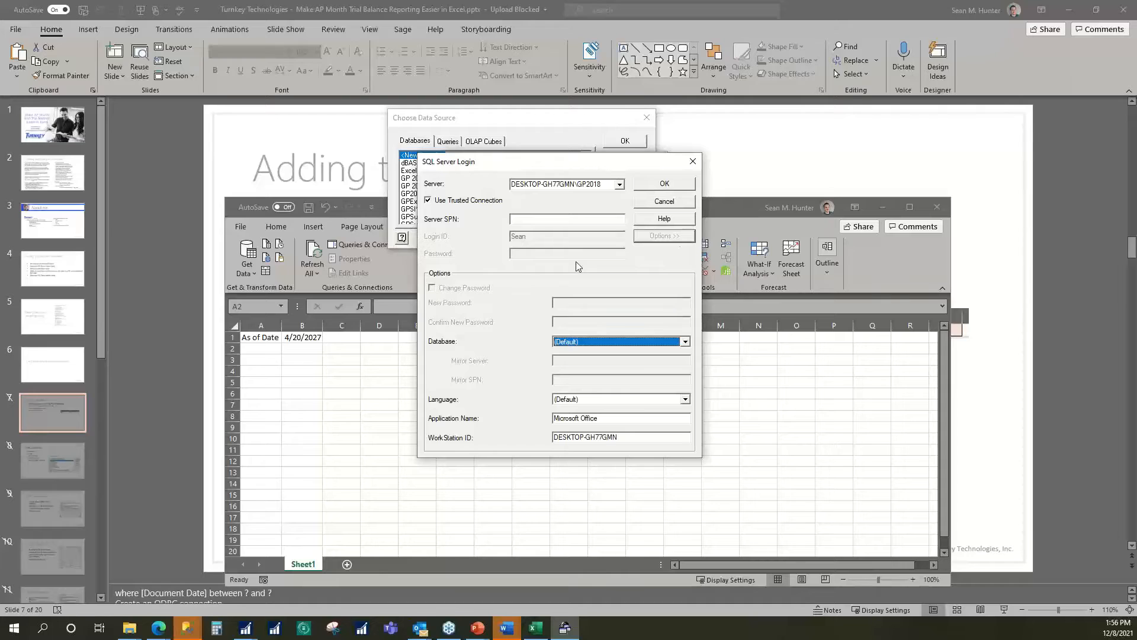
Select TWO as the database for the SQL Server login and confirm the connection
left_click(686, 341)
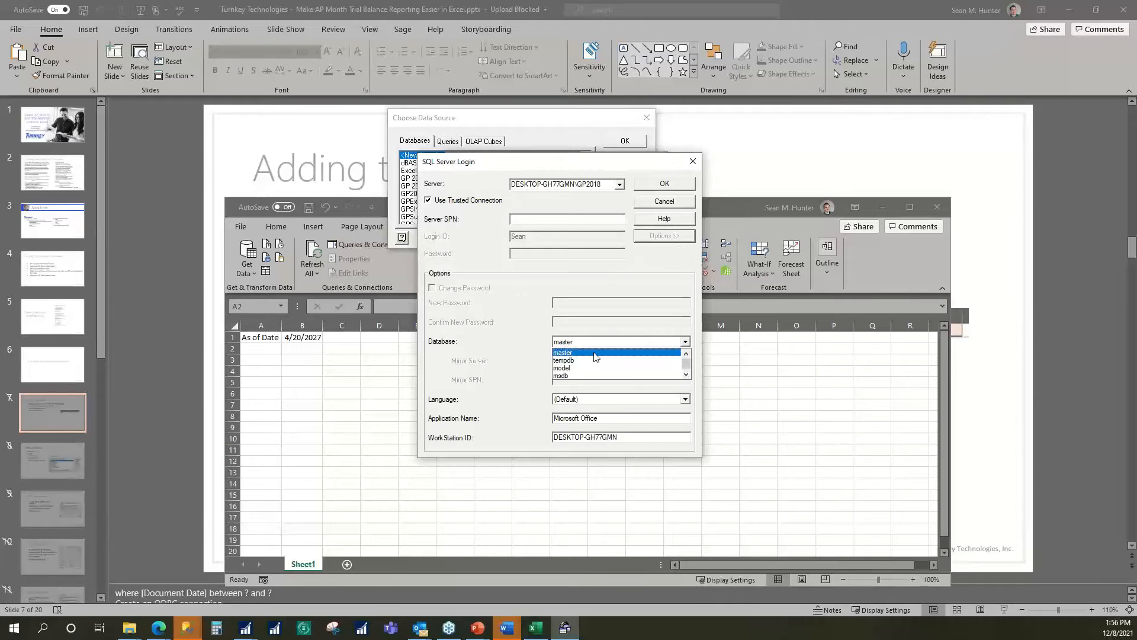
left_click(686, 353)
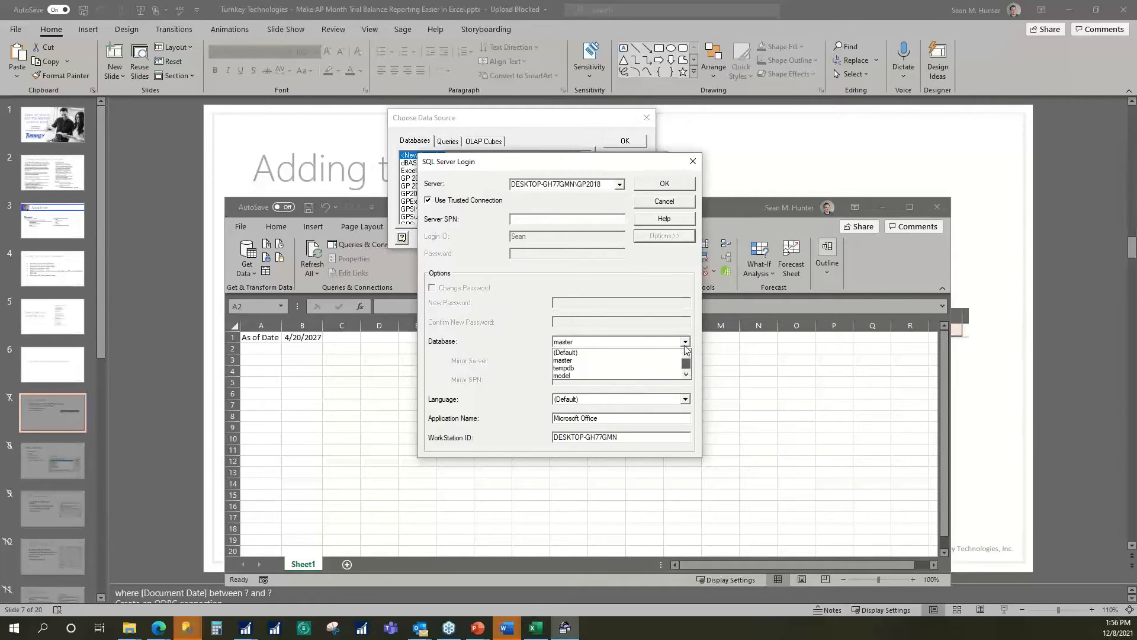
left_click(687, 374)
left_click(687, 374)
left_click(686, 374)
left_click(686, 374)
left_click(686, 374)
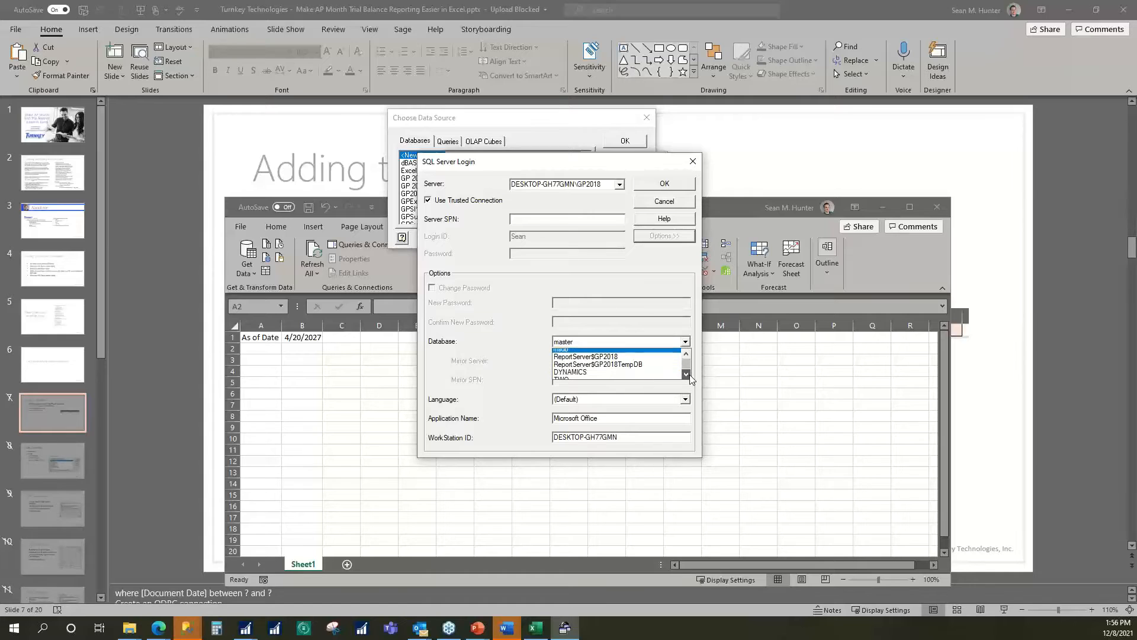
left_click(687, 374)
left_click(686, 374)
left_click(687, 374)
left_click(566, 355)
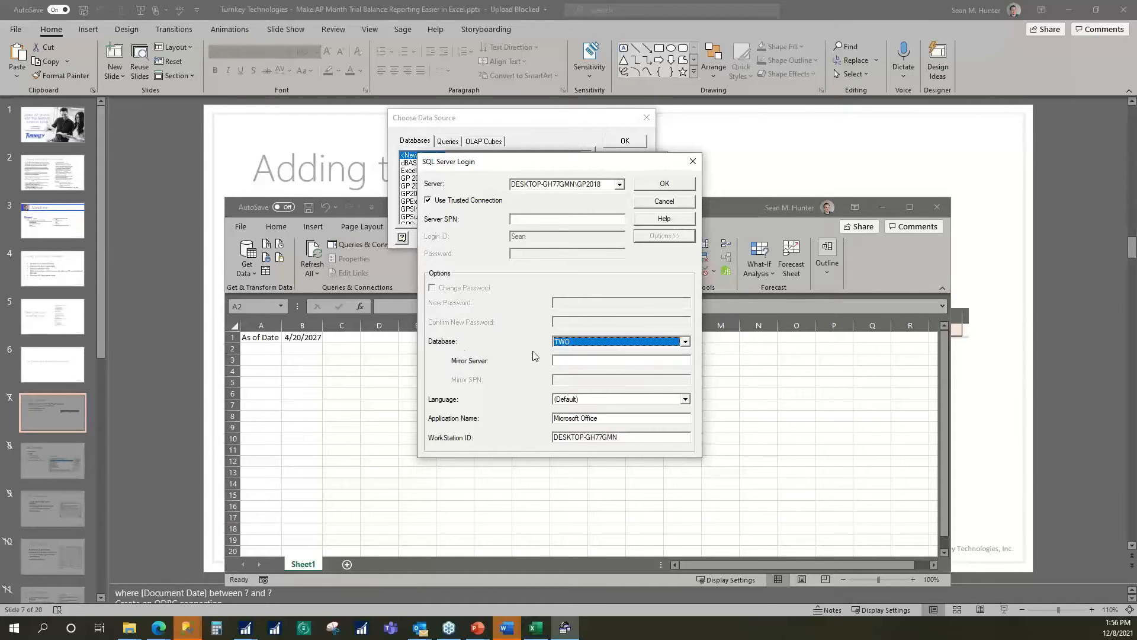
left_click(675, 185)
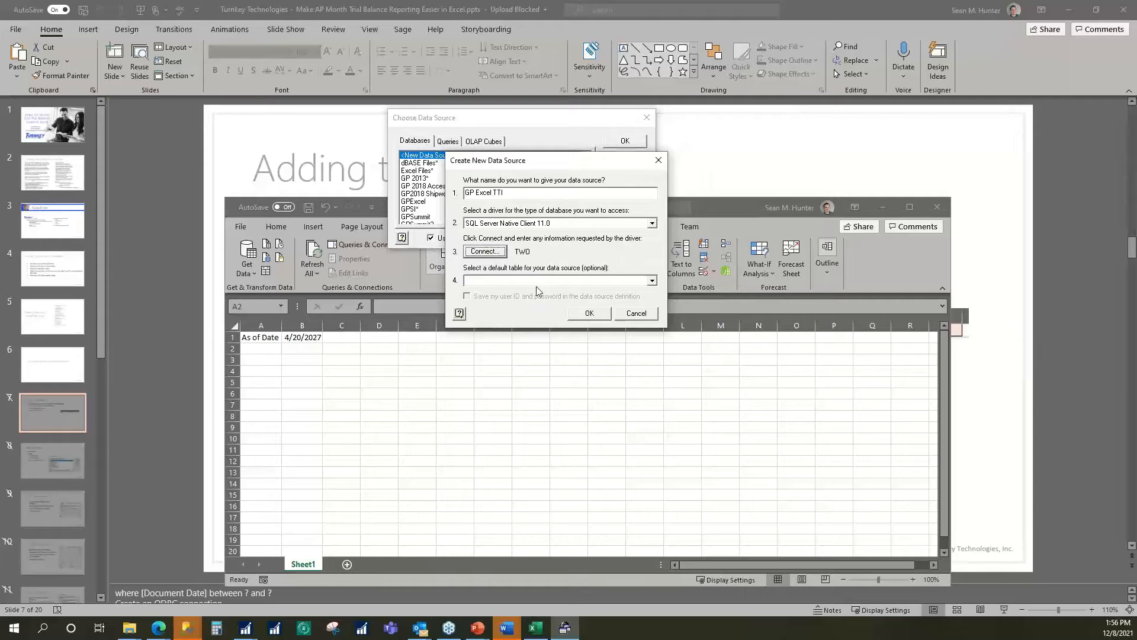
Set ACColumn as the default table for the GP Excel TTI data source and finish creating it
left_click(652, 280)
left_click(660, 282)
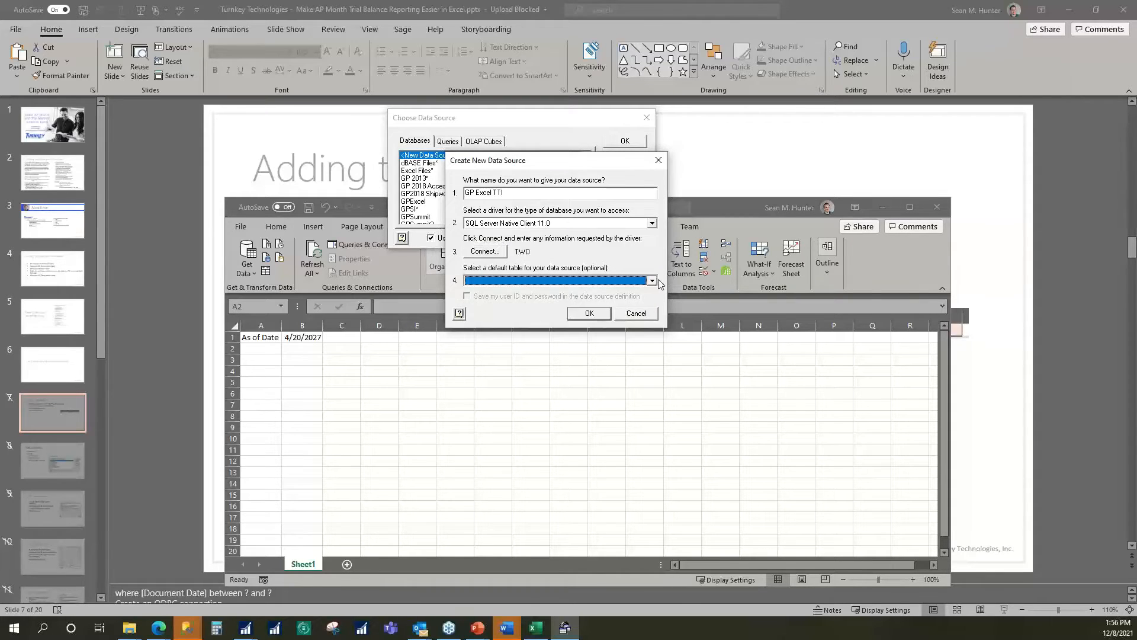
left_click(655, 281)
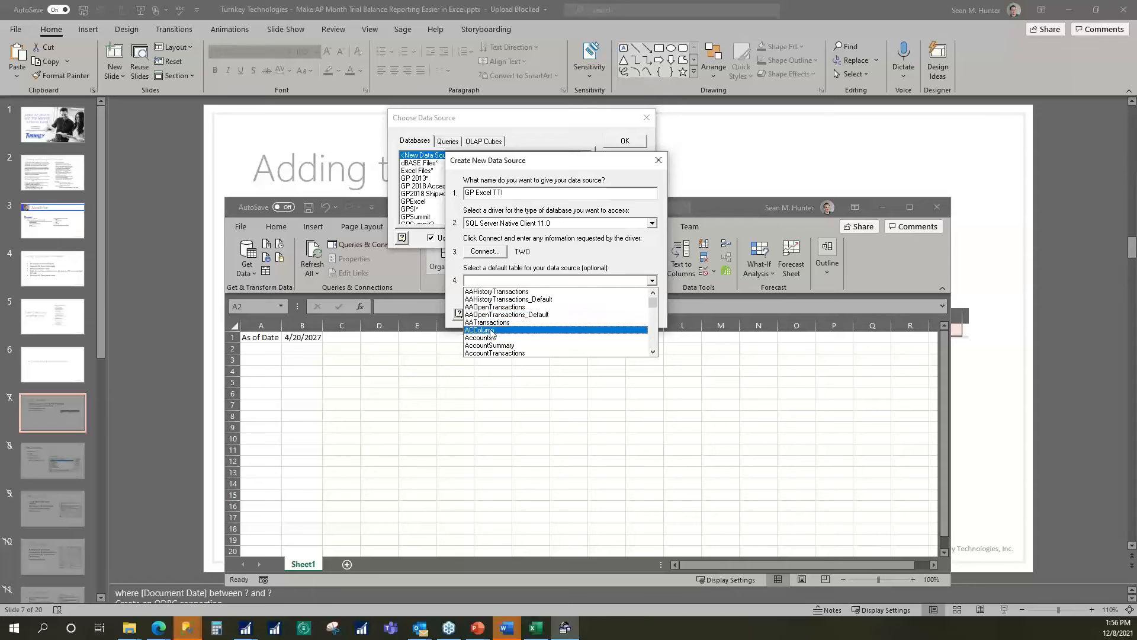
left_click(493, 330)
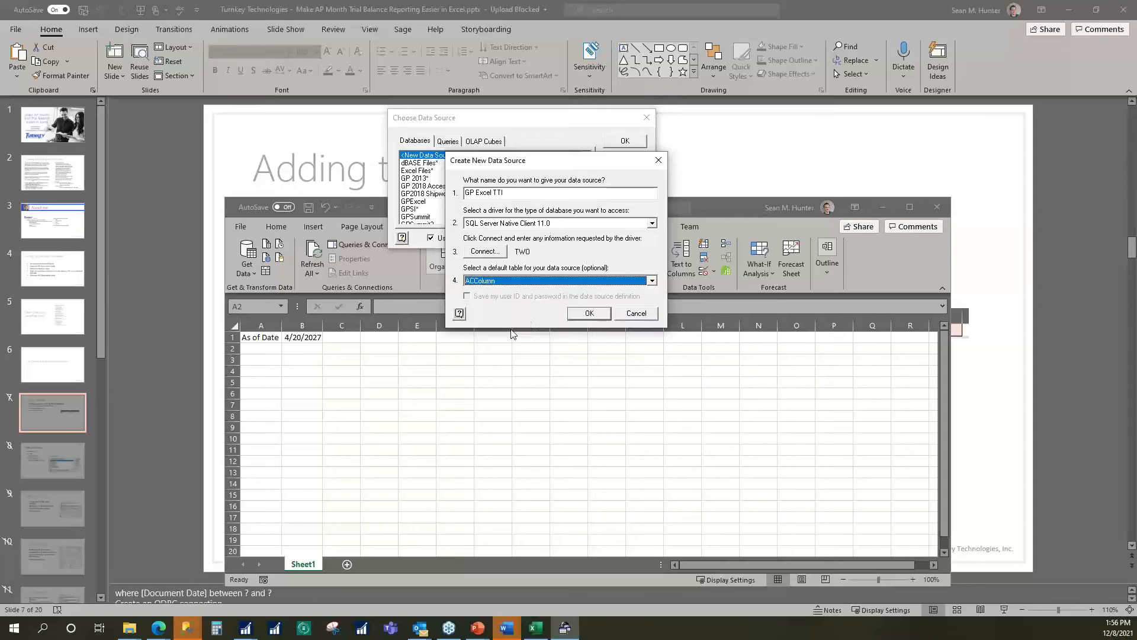
left_click(590, 313)
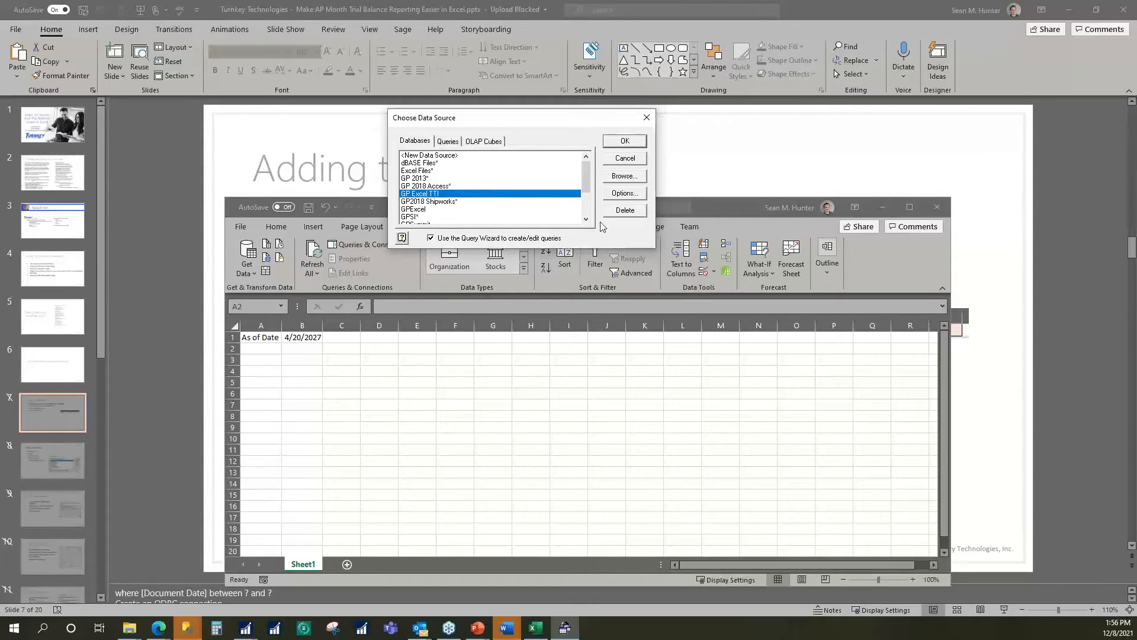
Build a query on the GP Excel TTI data source with only ACColumn's Tablename column, without filtering or sorting
double_click(411, 195)
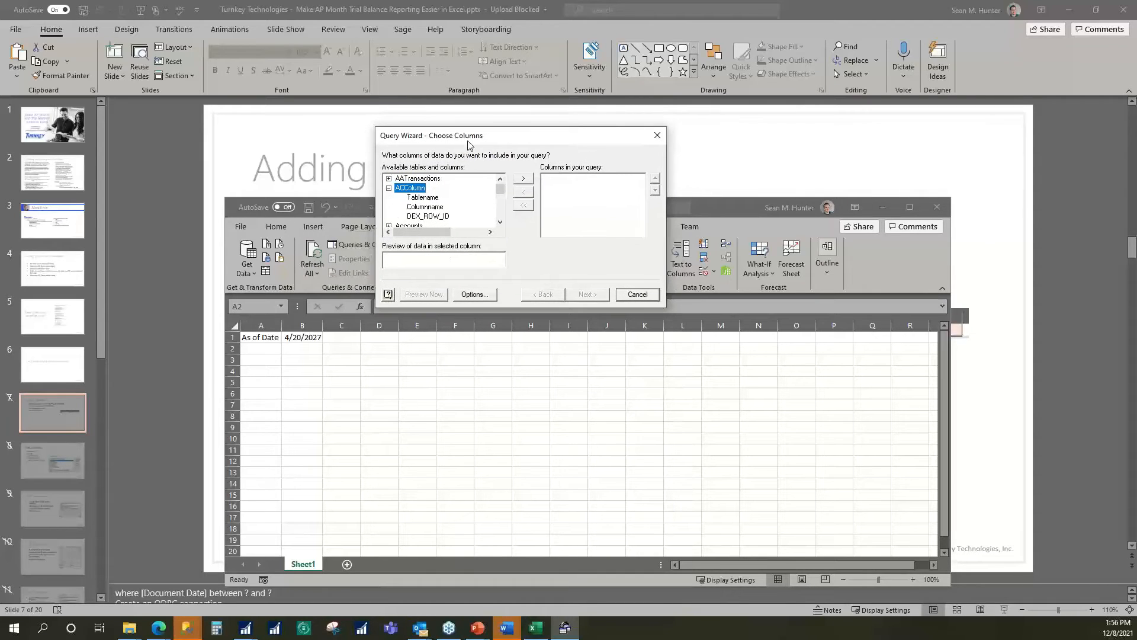
double_click(422, 199)
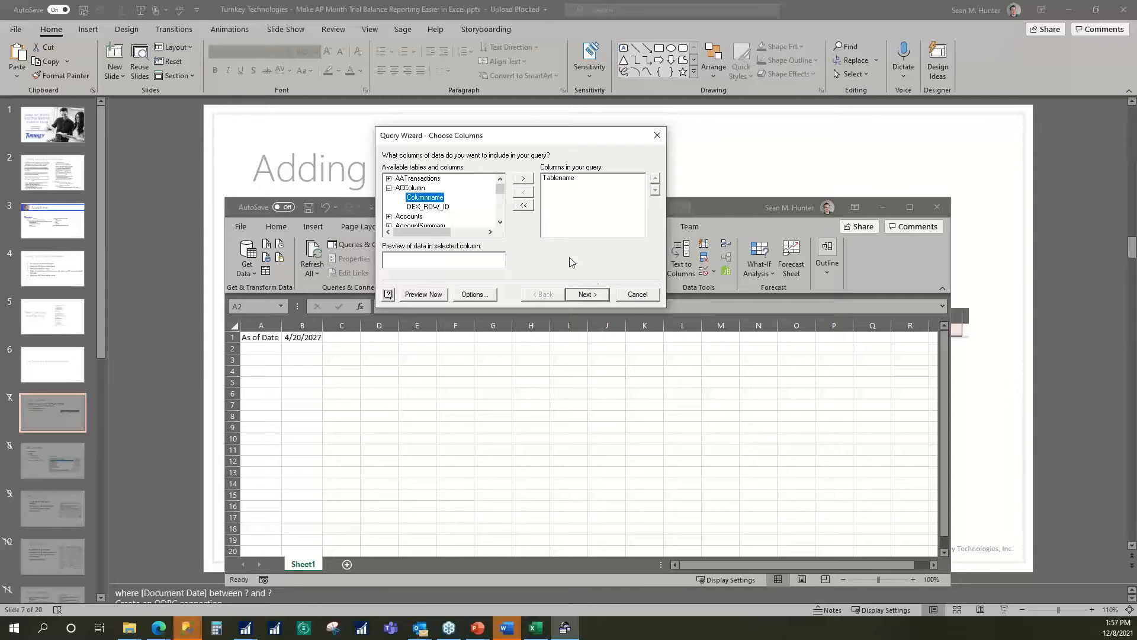
left_click(585, 296)
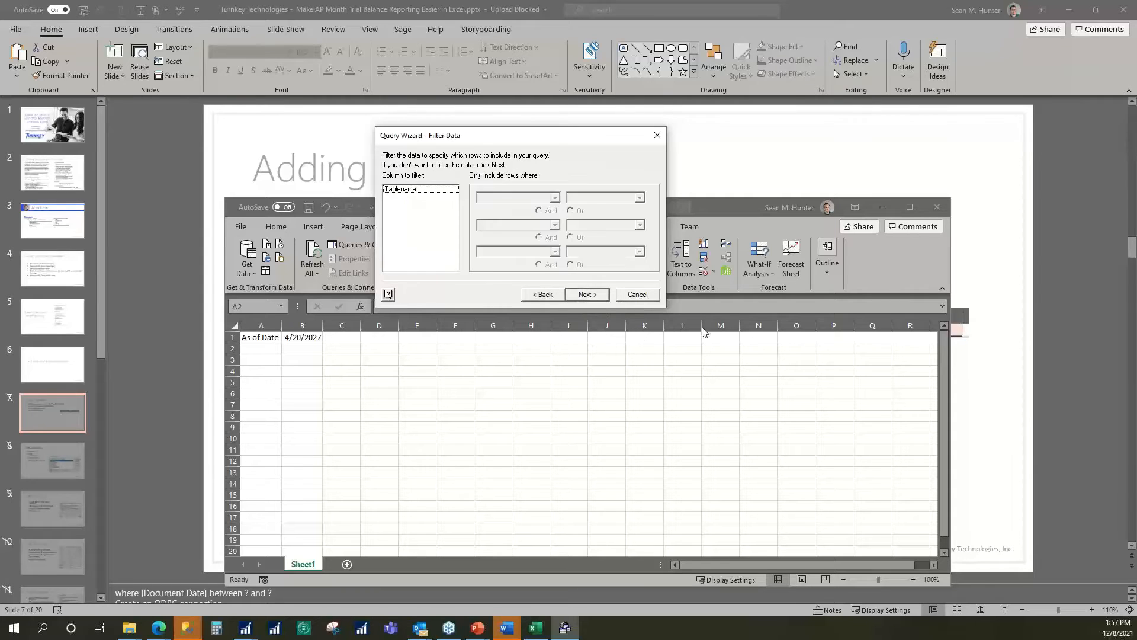
left_click(588, 296)
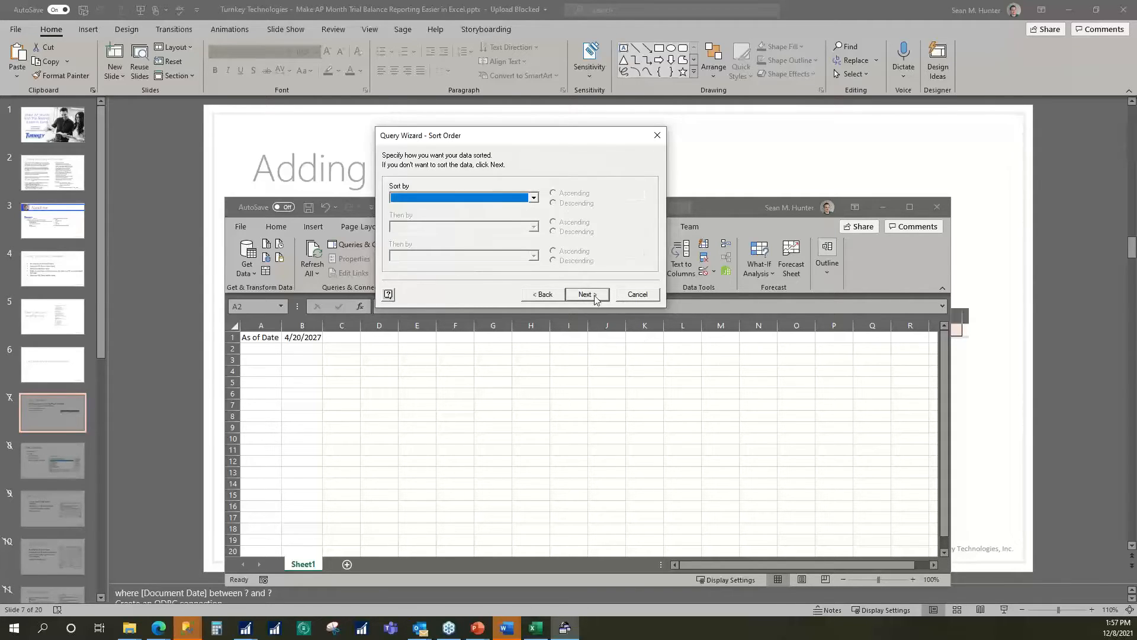
left_click(595, 296)
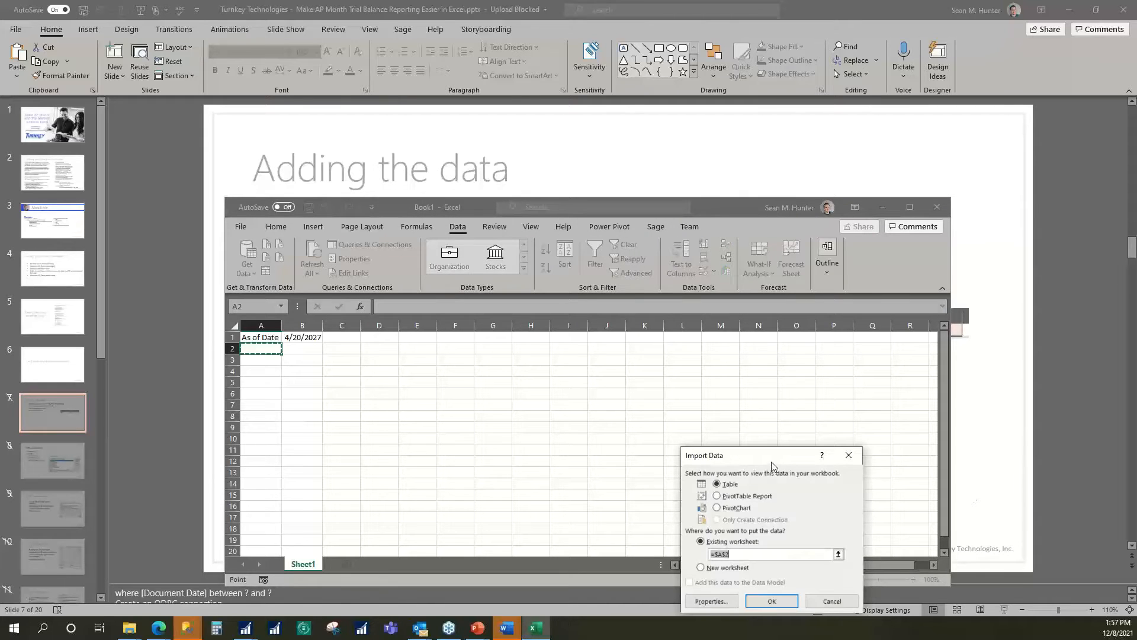
Import the query result as a table into the existing worksheet at cell A3
left_click_drag(771, 459, 695, 240)
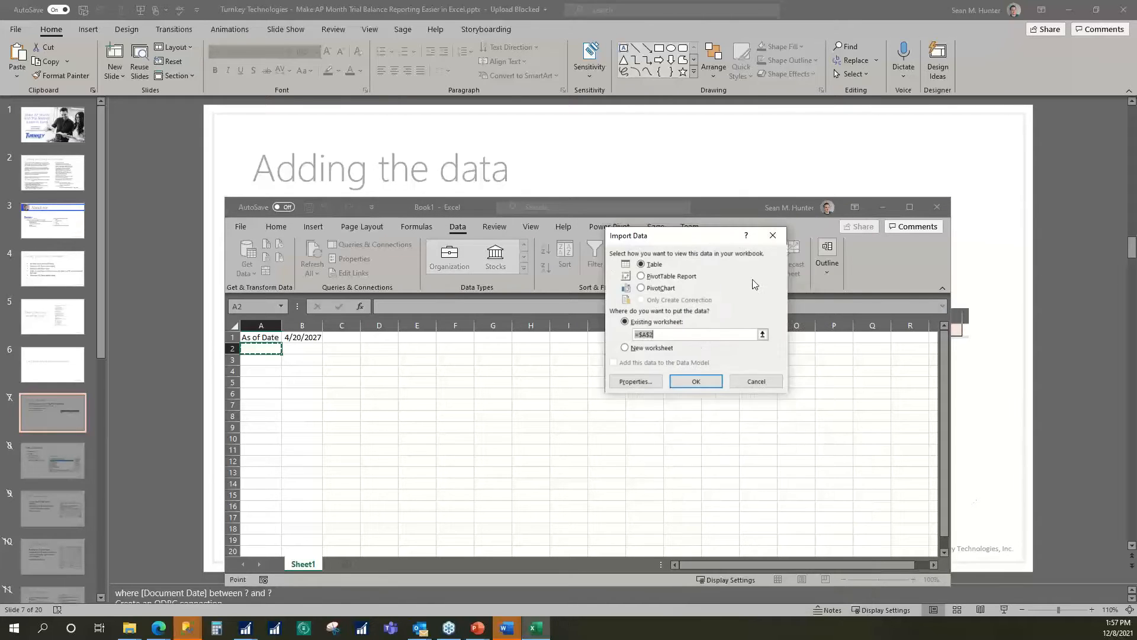
left_click(269, 360)
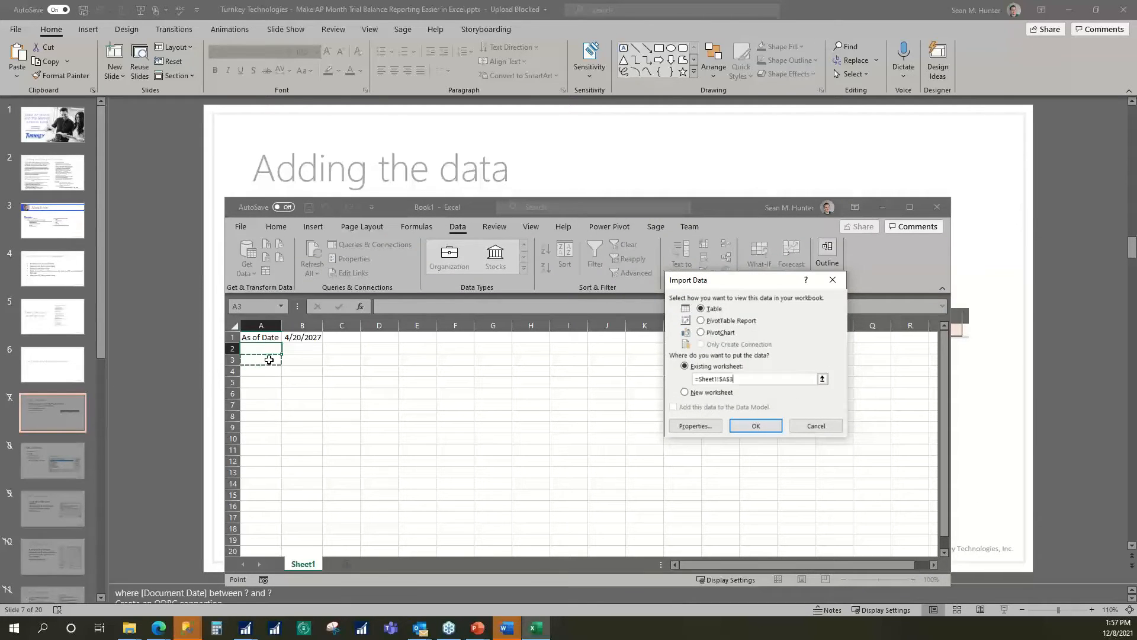
left_click(757, 427)
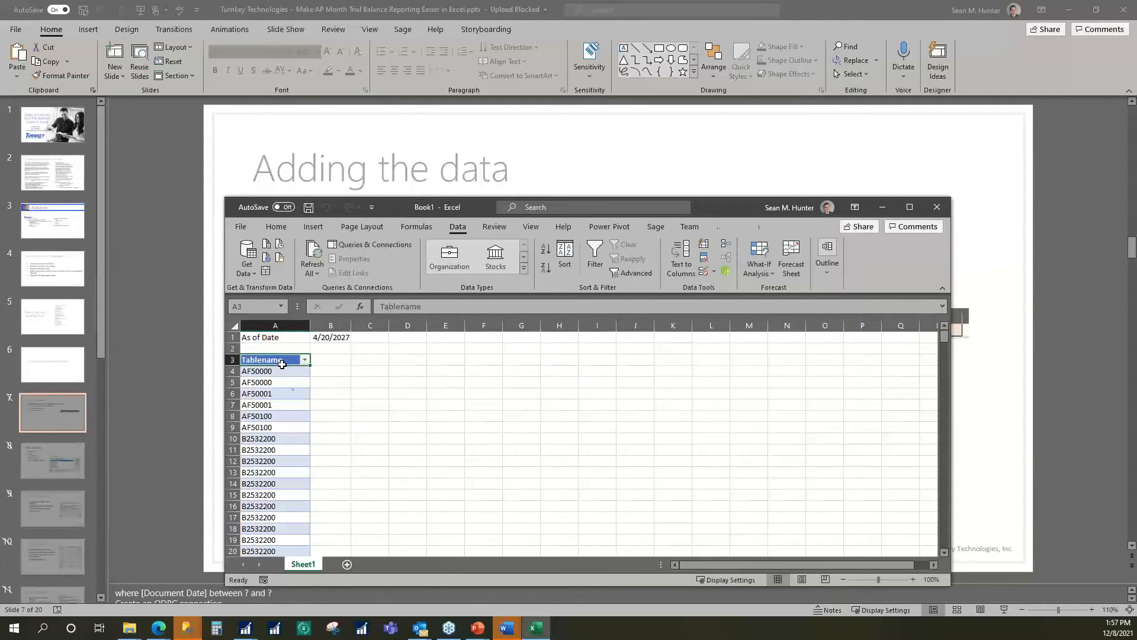
Open the connection definition of the imported Tablename table and examine its connection string and command text
left_click(281, 371)
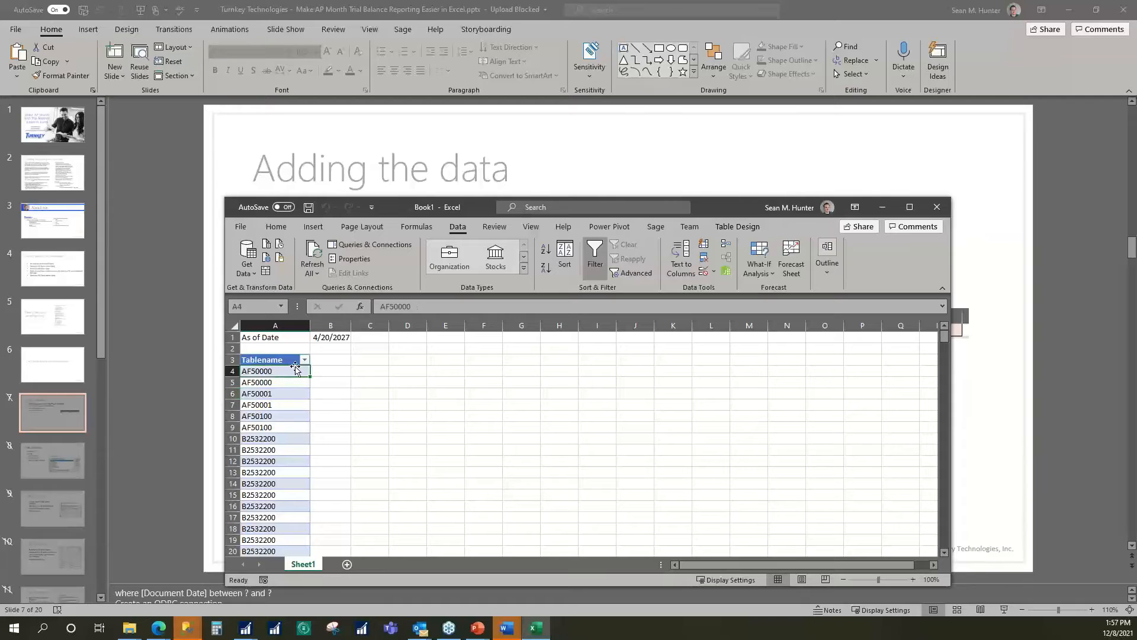
left_click(290, 360)
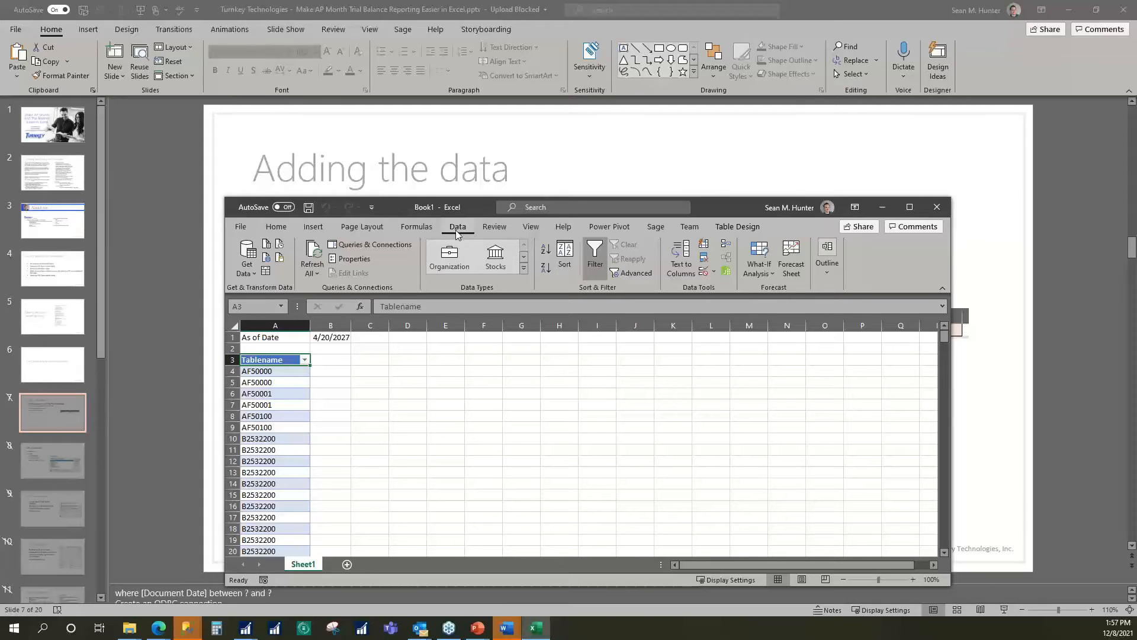
left_click(350, 258)
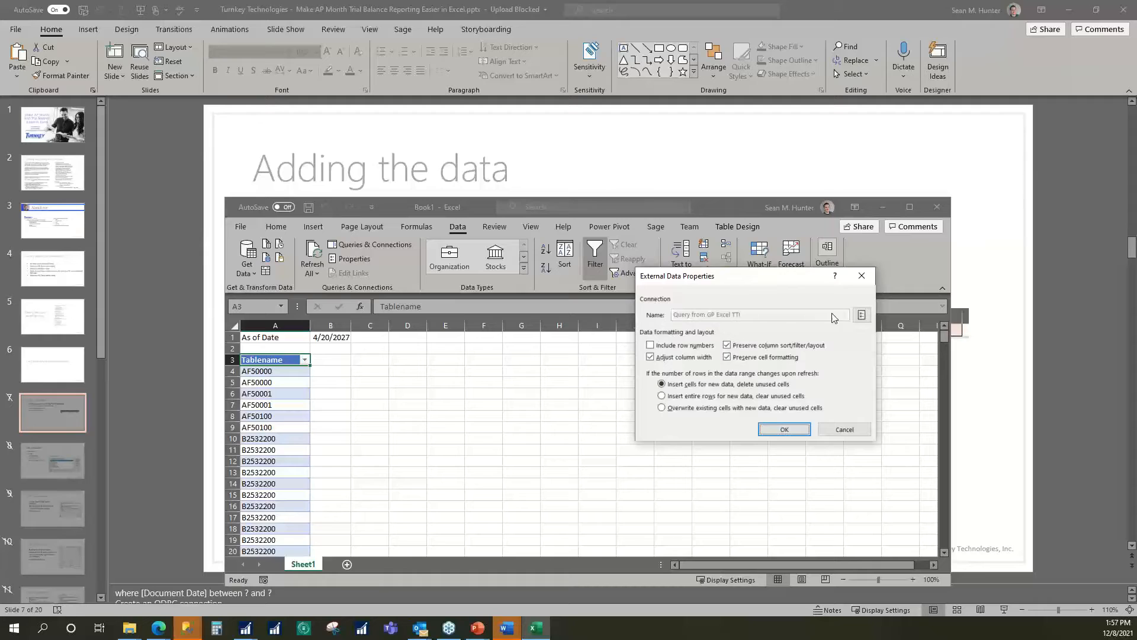
left_click(863, 315)
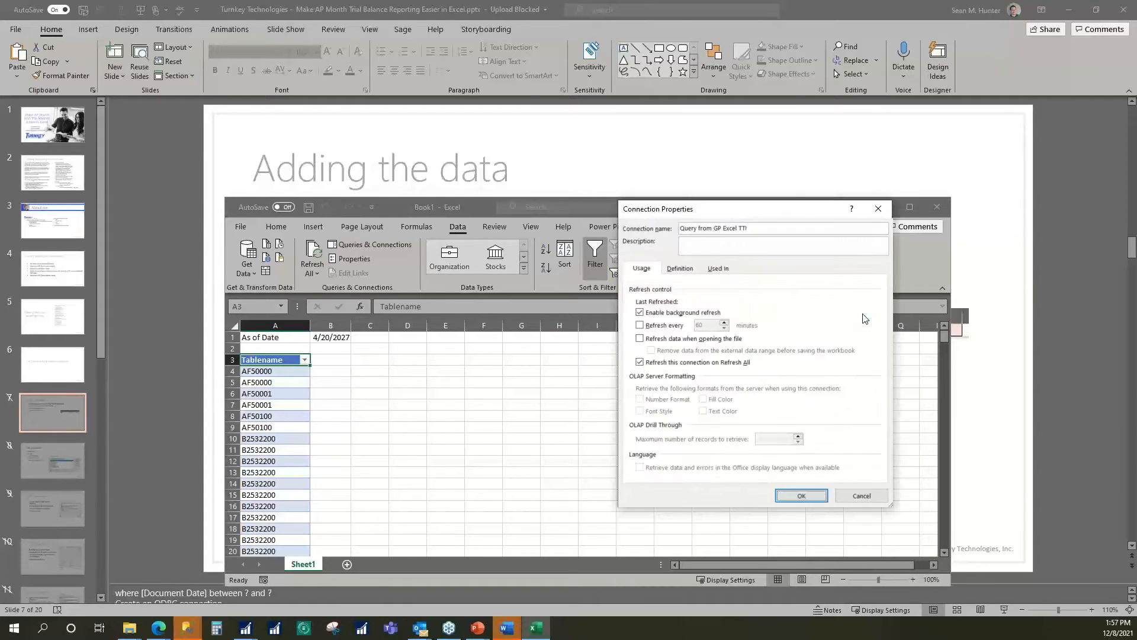
left_click(679, 270)
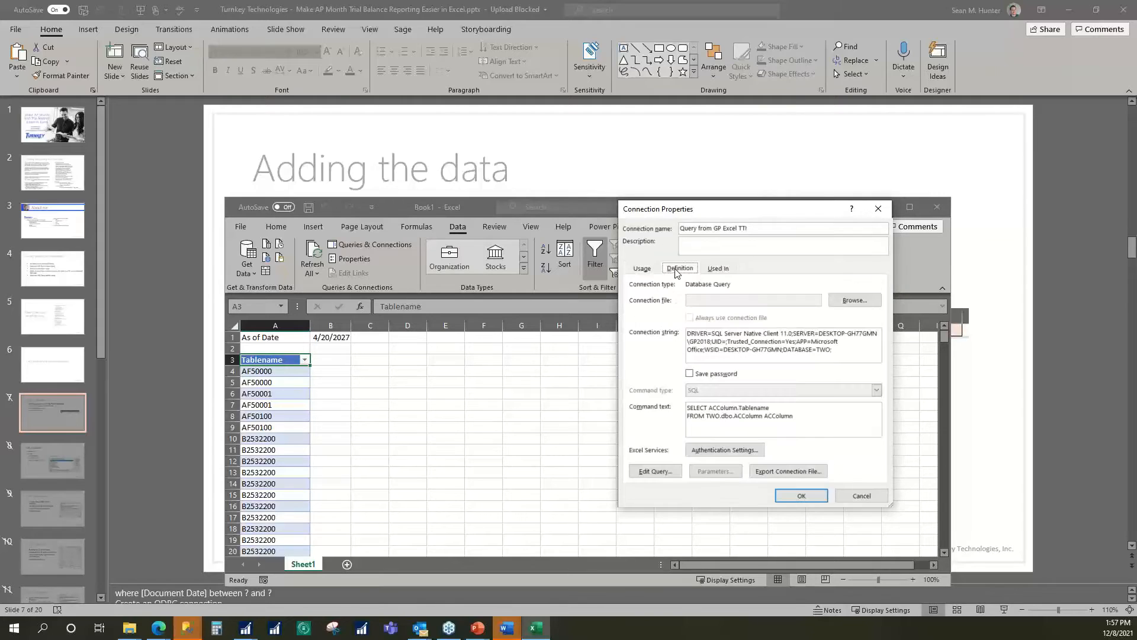
left_click_drag(812, 422, 686, 406)
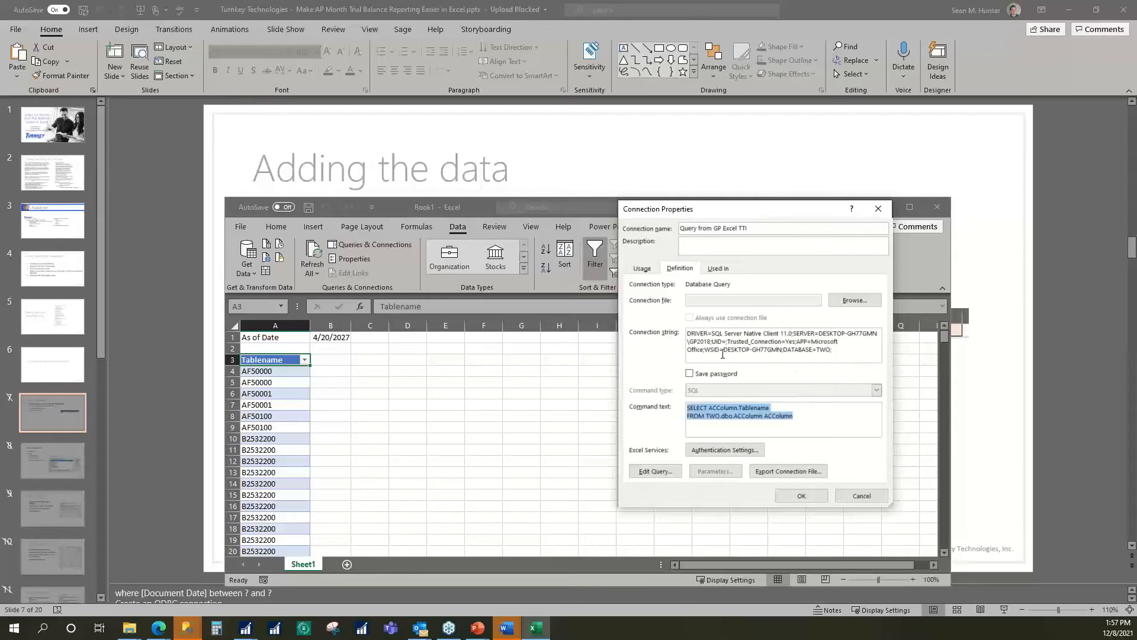
left_click_drag(687, 333, 872, 359)
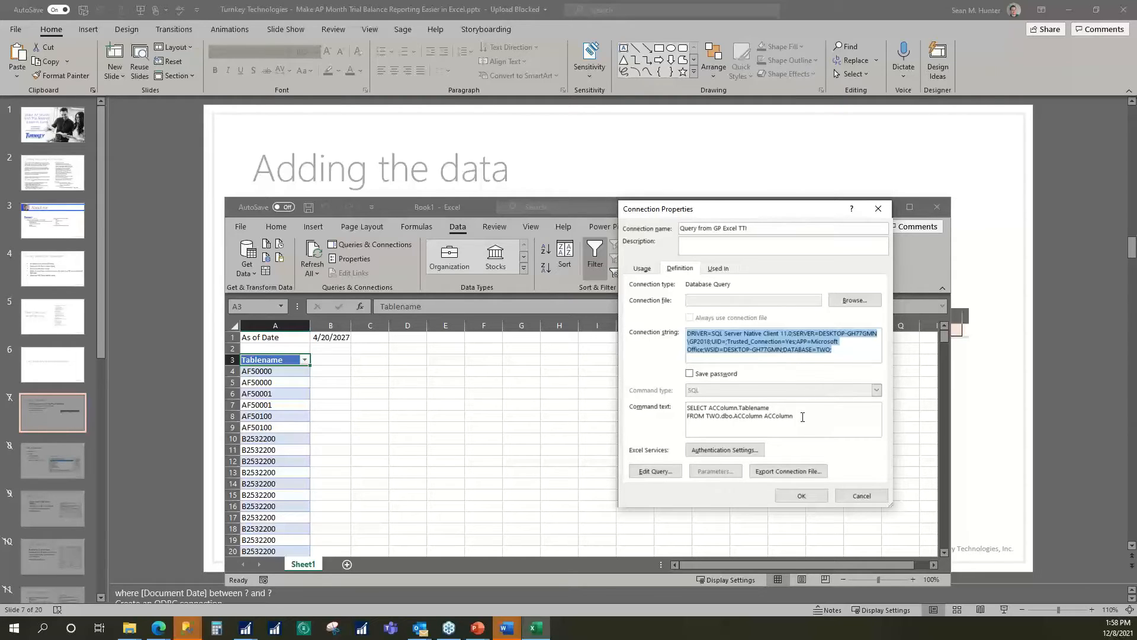
left_click_drag(803, 417, 686, 408)
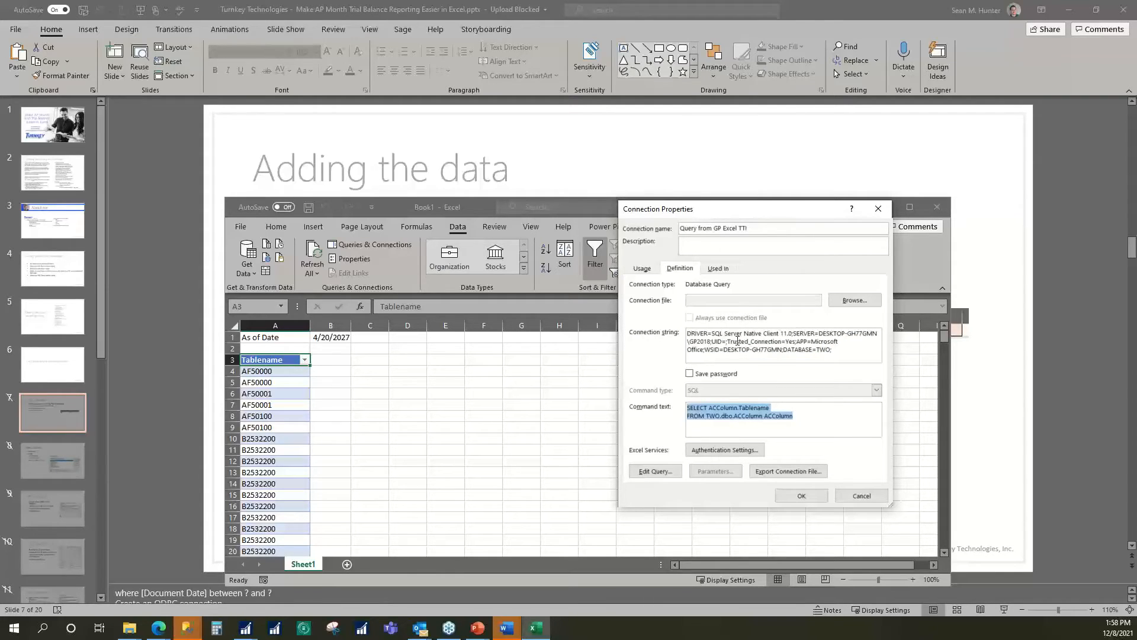
left_click(678, 269)
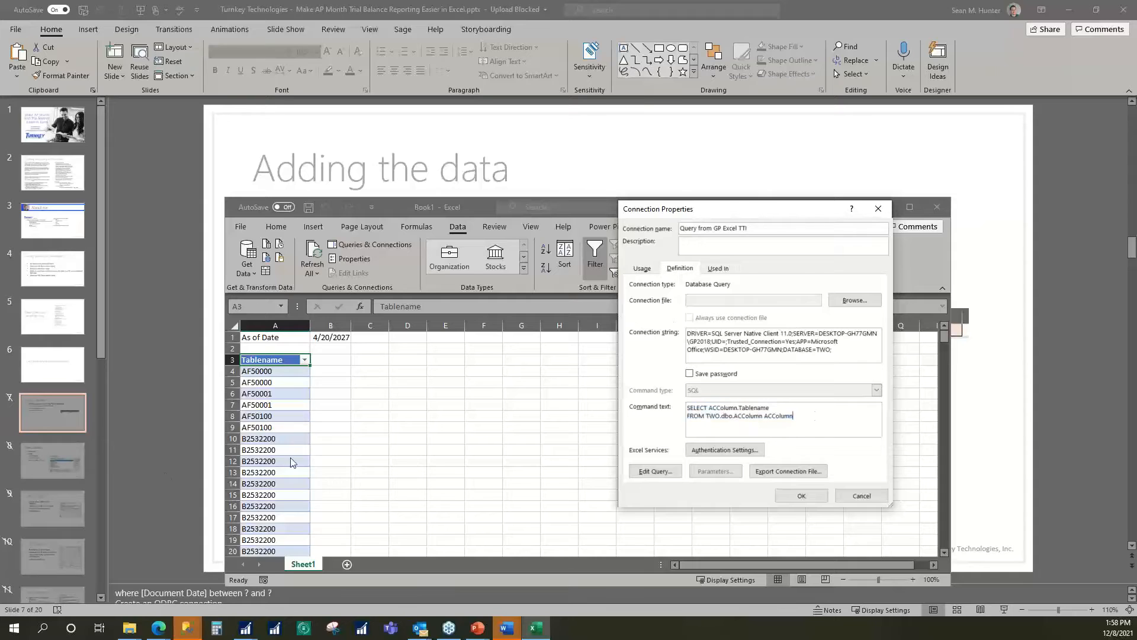
Switch to the PowerPoint presentation and copy the whole EXECUTE [dbo].[seepmHATBWrapper] query text from slide 5
left_click(55, 327)
left_click(55, 326)
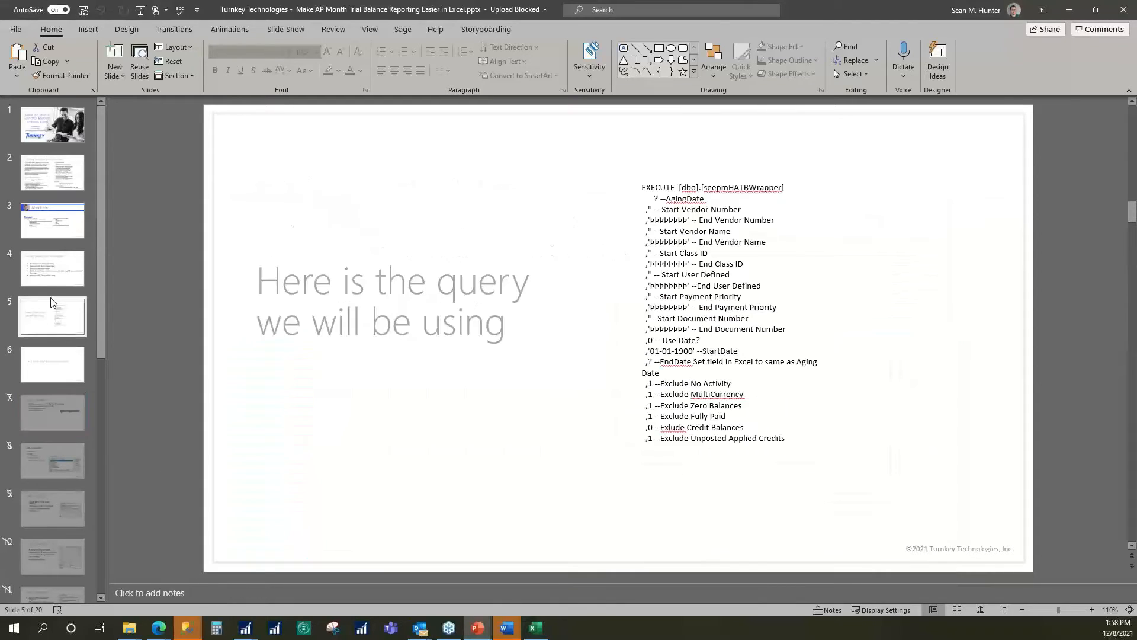
left_click_drag(789, 439, 623, 188)
key("ctrl+c")
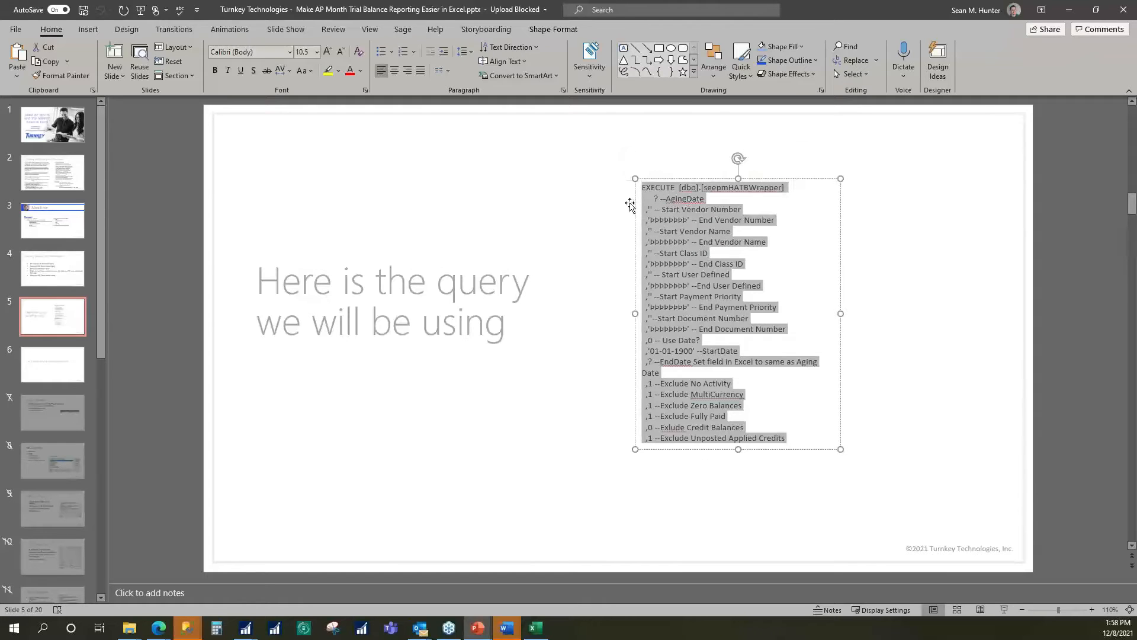
Return to Excel, replace the connection's command text with the copied seepmHATBWrapper query and apply the connection properties
left_click(535, 628)
left_click_drag(815, 417, 659, 399)
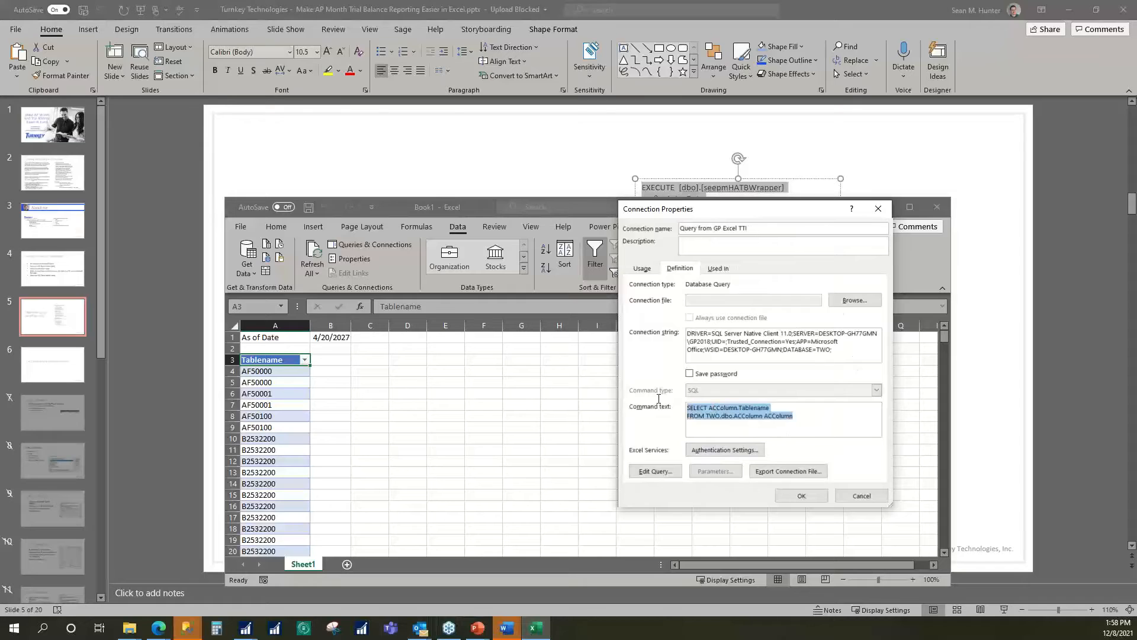
key("ctrl+v")
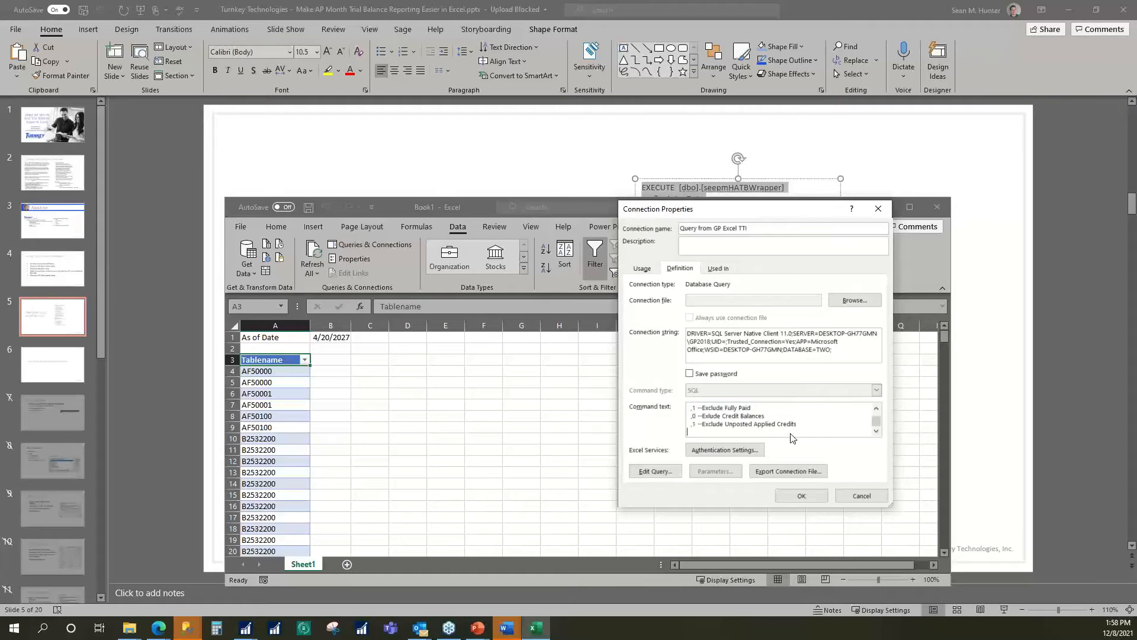
left_click(802, 496)
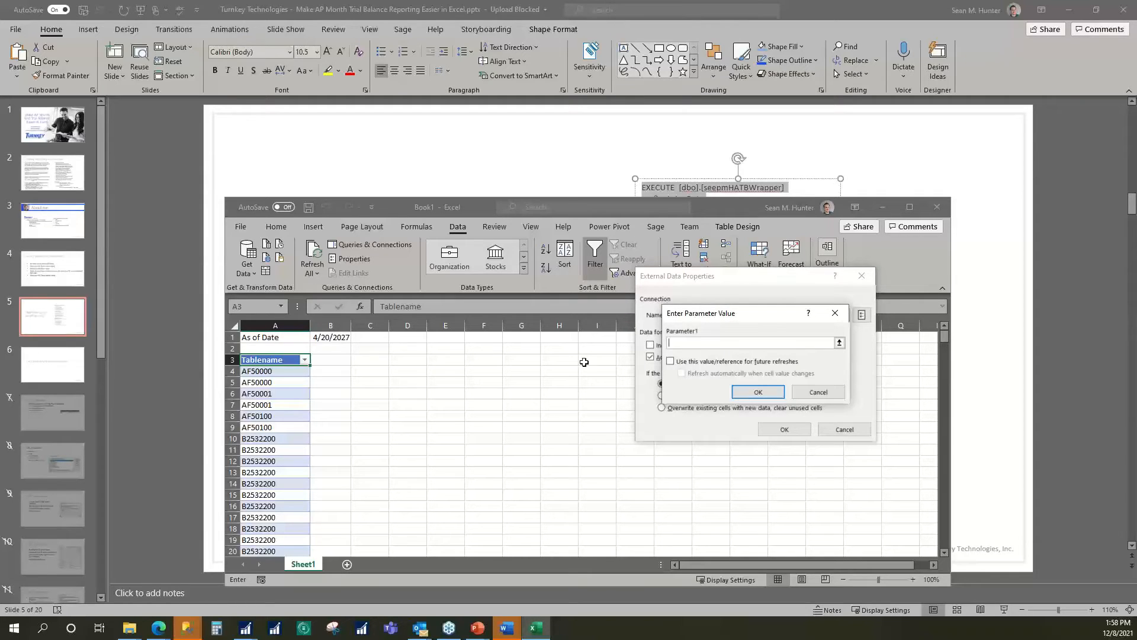
Link Parameter1 to cell B1 on Sheet1, reusing the reference for future refreshes and refreshing automatically when the cell value changes
left_click_drag(746, 317, 759, 356)
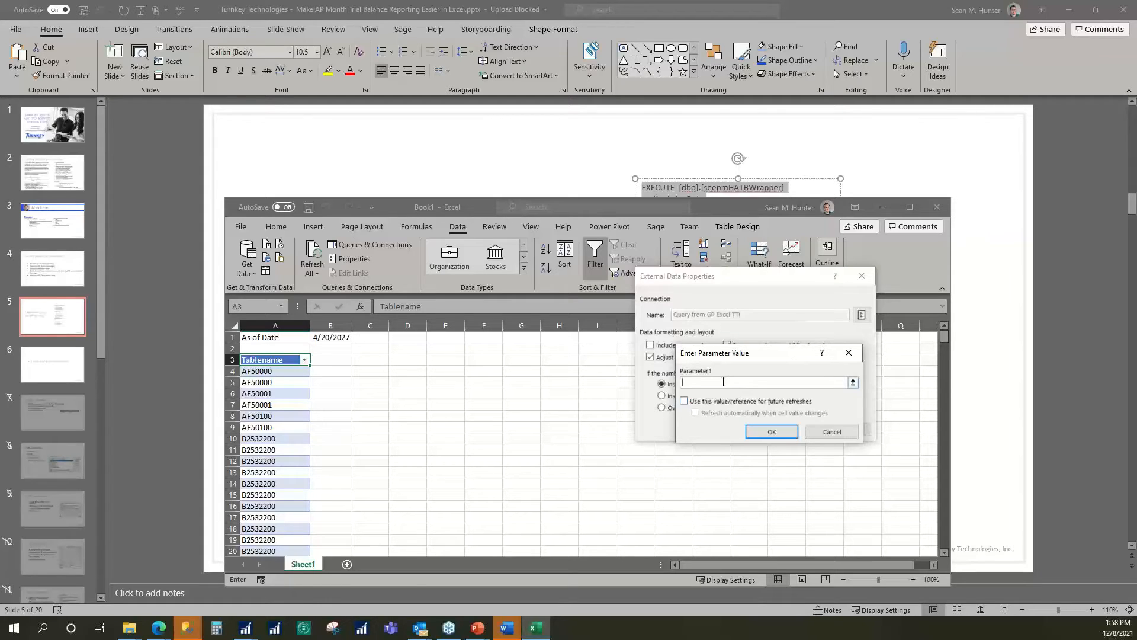
left_click(330, 337)
left_click(686, 402)
left_click(696, 413)
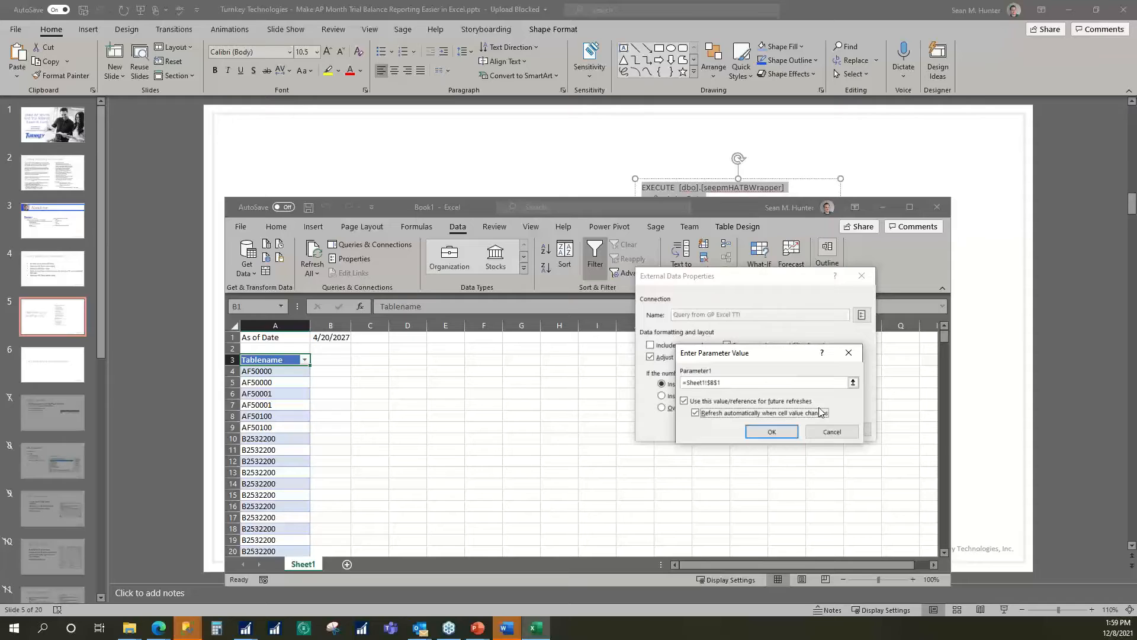
left_click(776, 433)
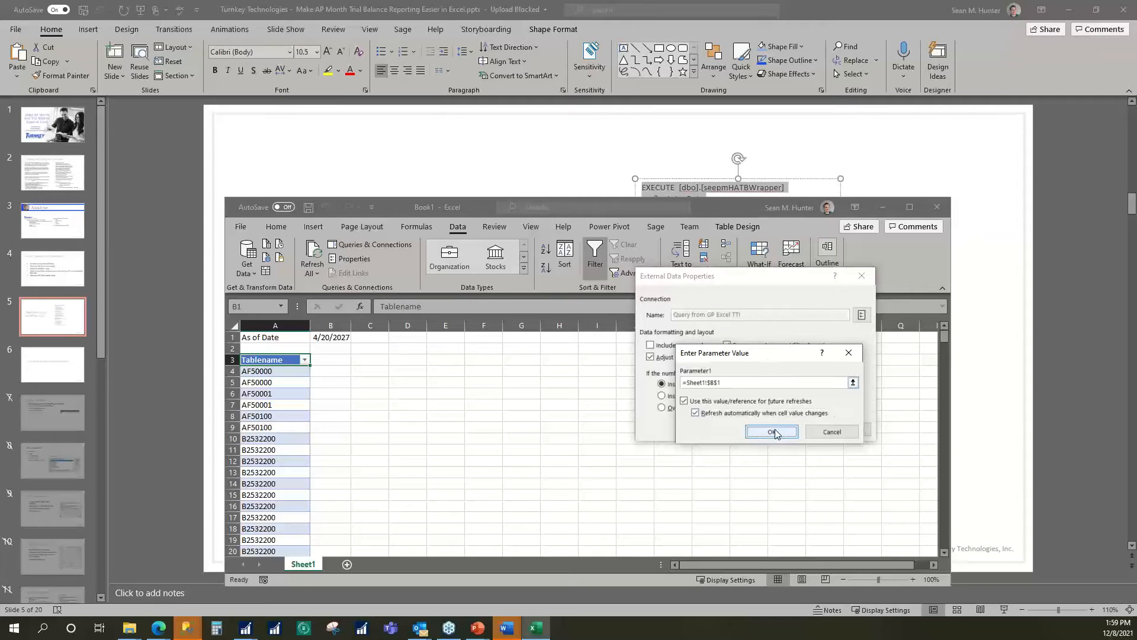
Link Parameter2 to Sheet1 cell B1 with reuse for future refreshes and automatic refresh on change, and accept the external data properties
left_click(330, 337)
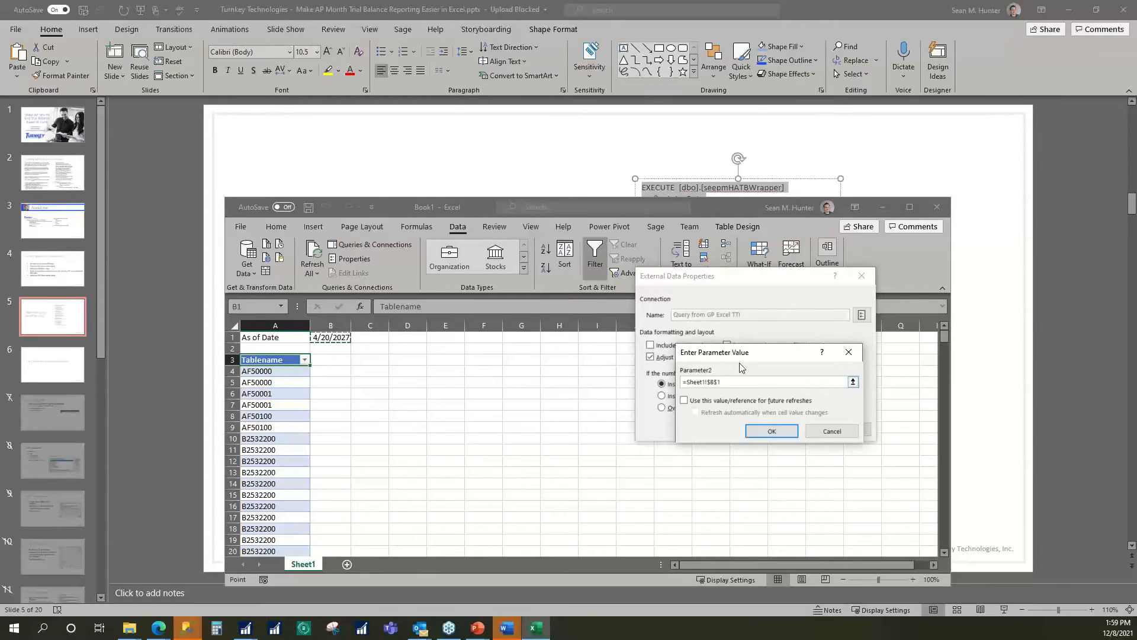
left_click(686, 401)
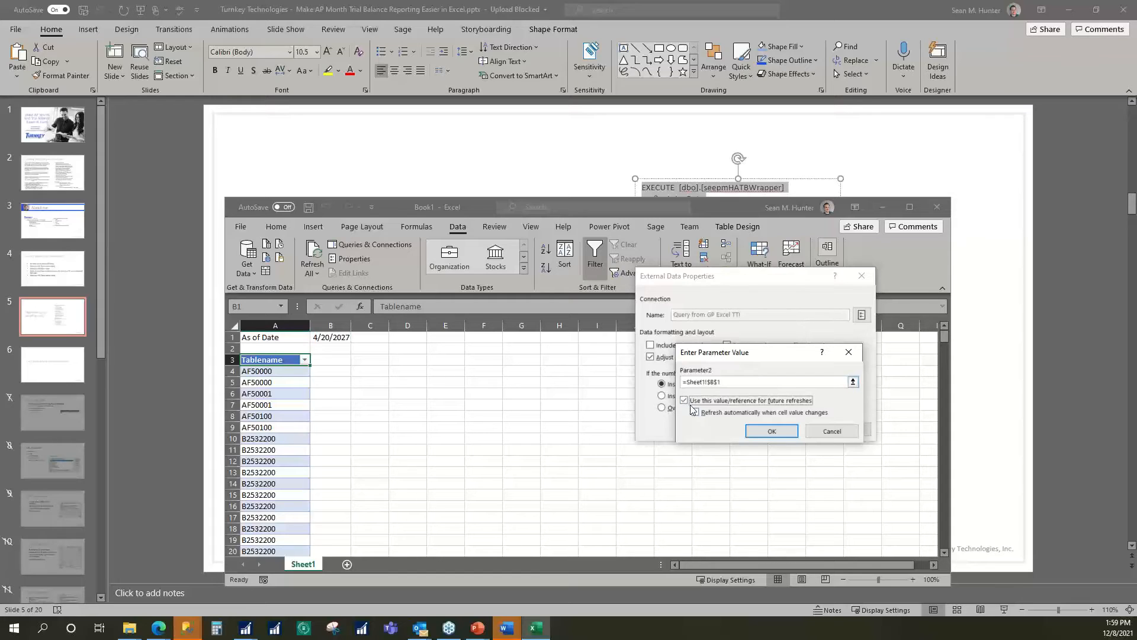
left_click(695, 413)
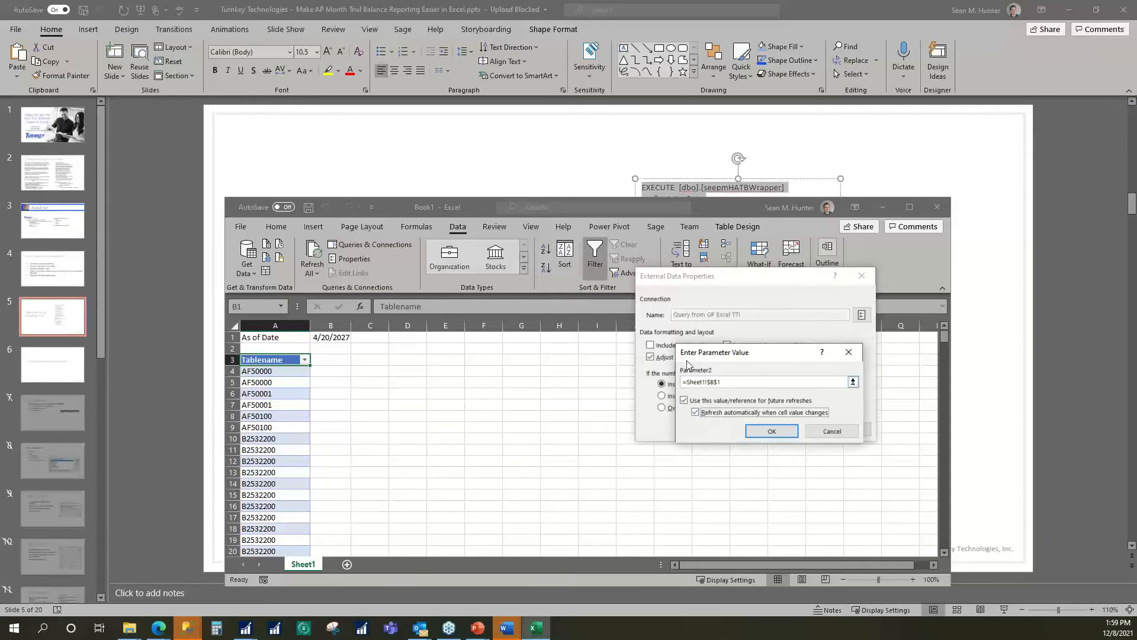
left_click(779, 431)
left_click(793, 431)
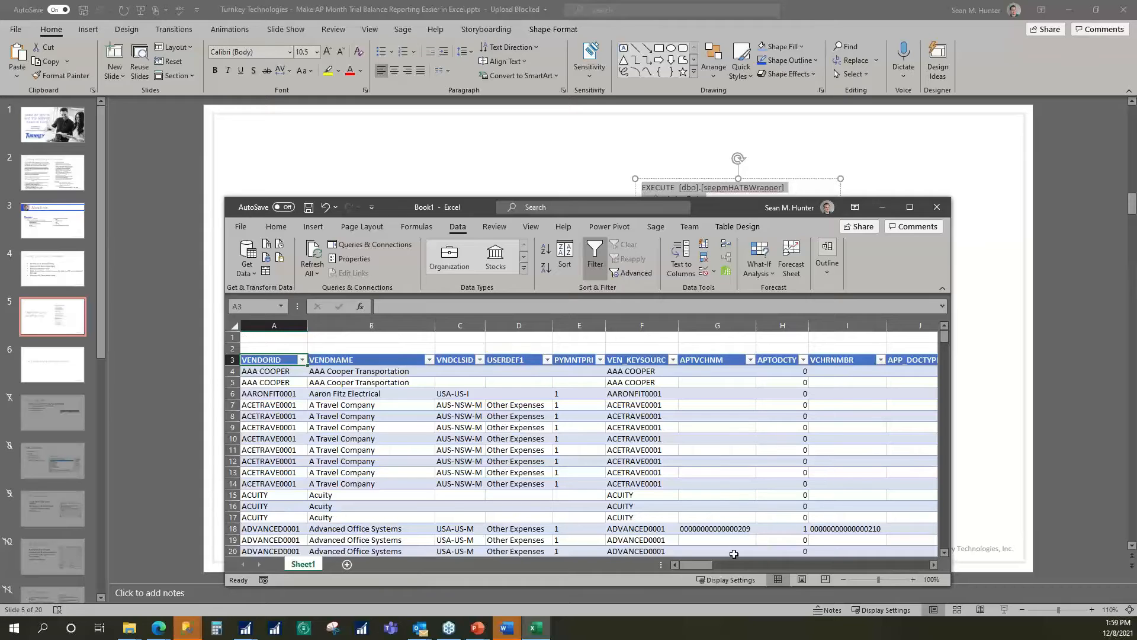
Maximize the Excel window and examine the imported data's columns through to the As of Date cells beyond the table
double_click(738, 207)
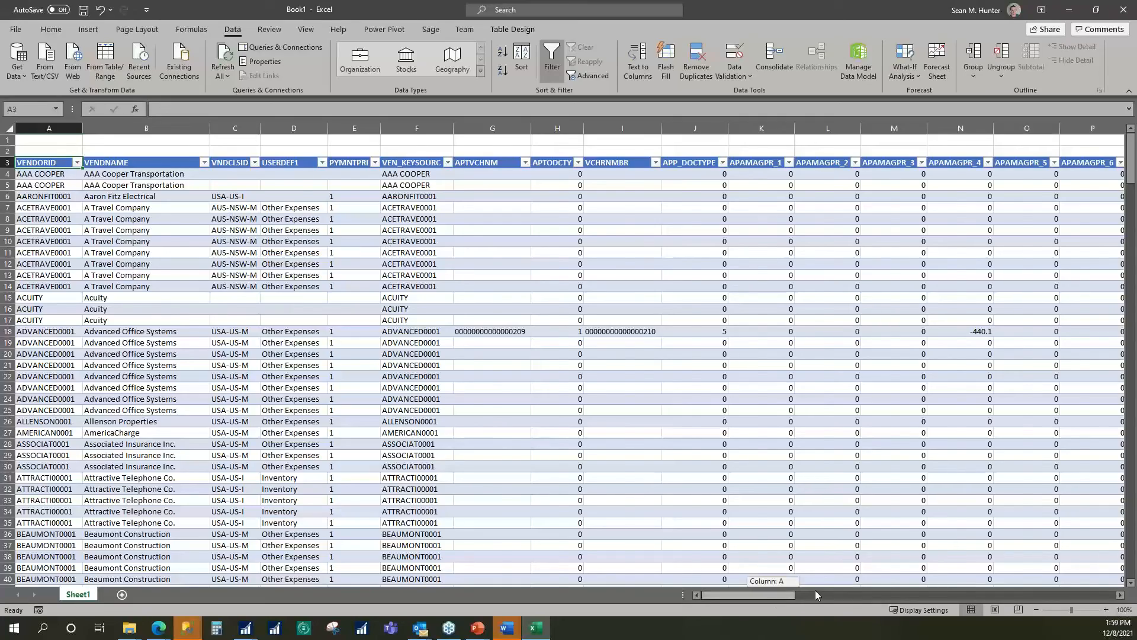
left_click_drag(815, 590, 733, 595)
left_click_drag(781, 594, 1105, 616)
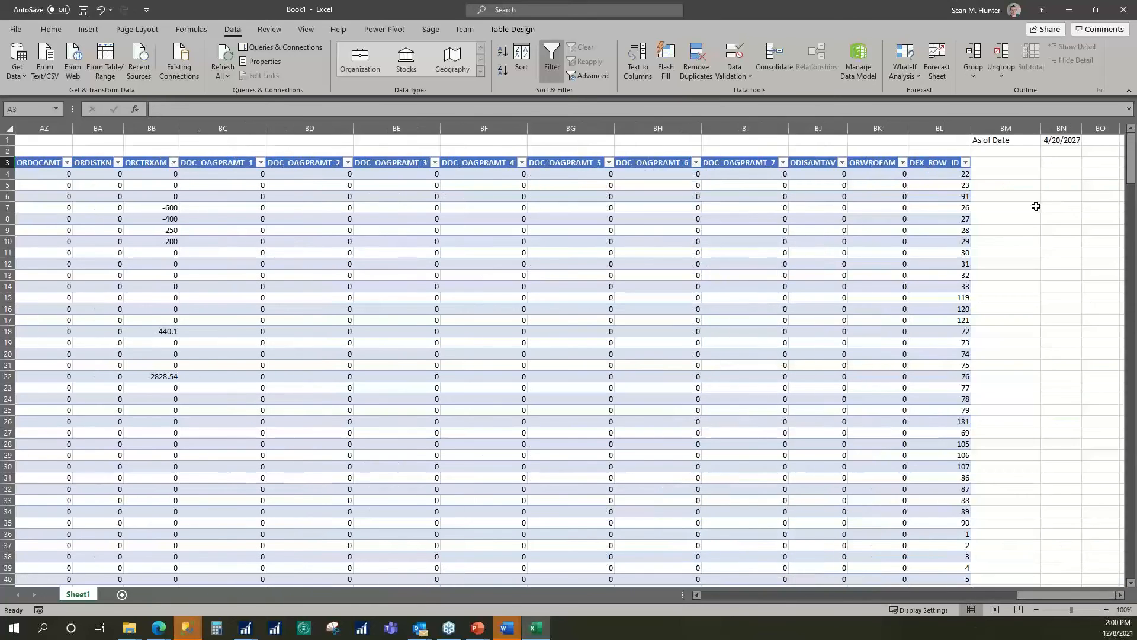
left_click(1007, 140)
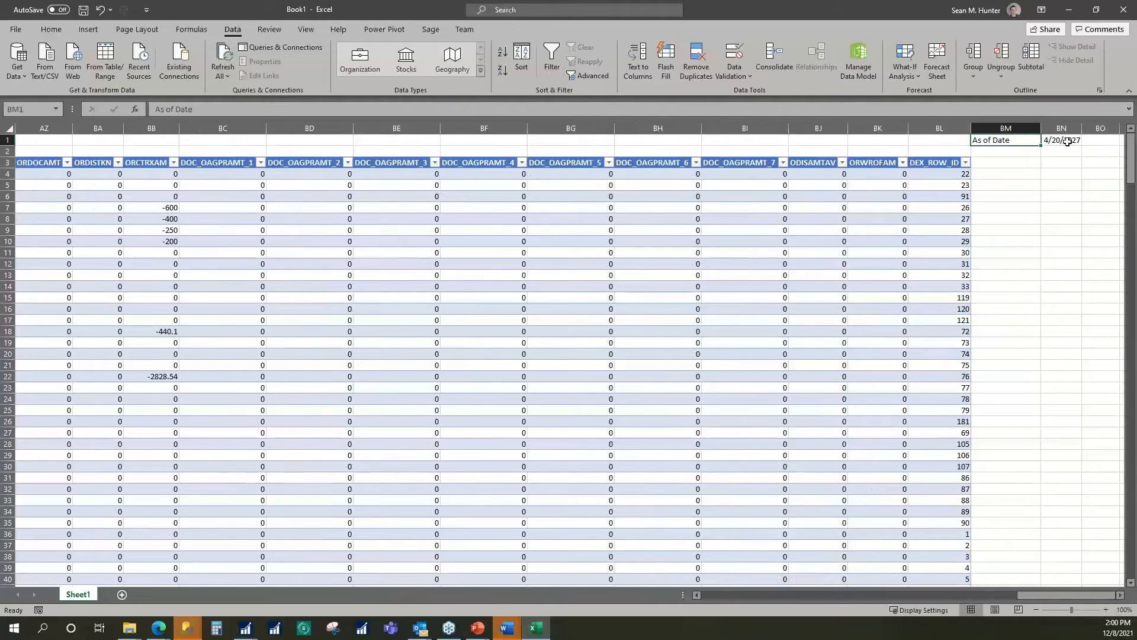
left_click(1070, 139, "shift")
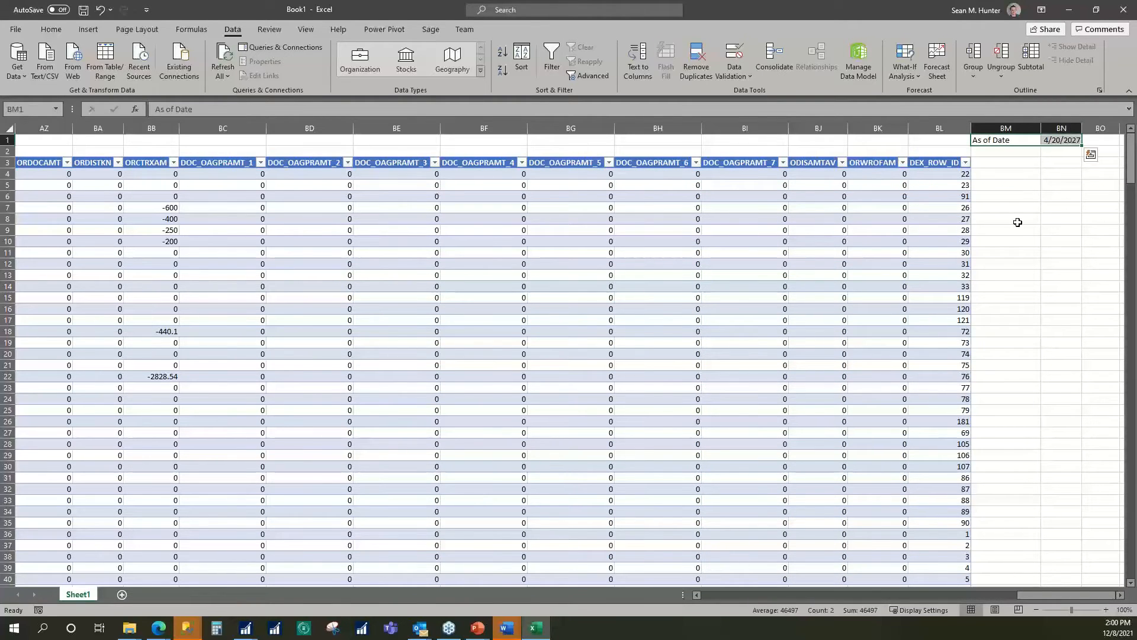
key("ctrl+q")
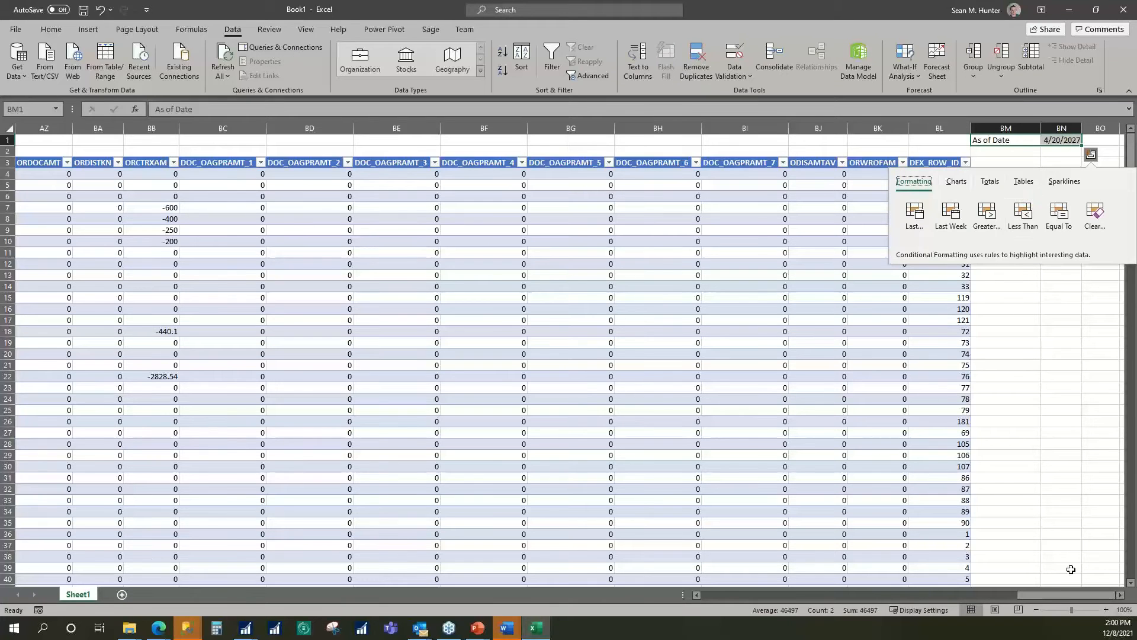
left_click_drag(1064, 598, 876, 609)
Change the As of Date value beside the imported table to 4/25/2027 so the query refreshes
left_click(1061, 141)
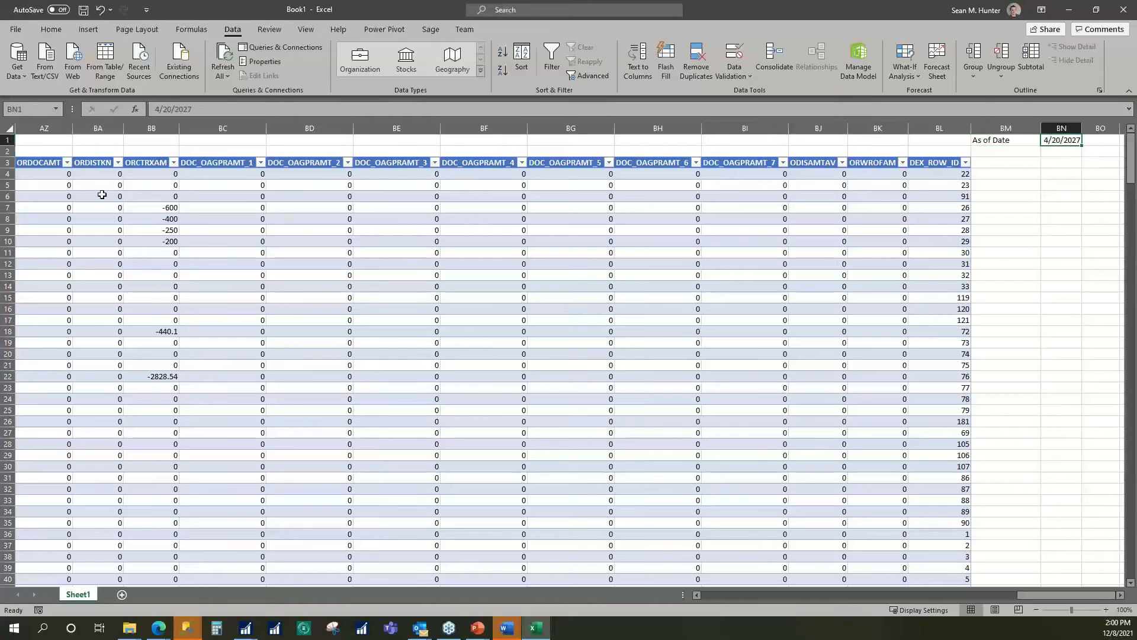
left_click(173, 109)
key("BackSpace")
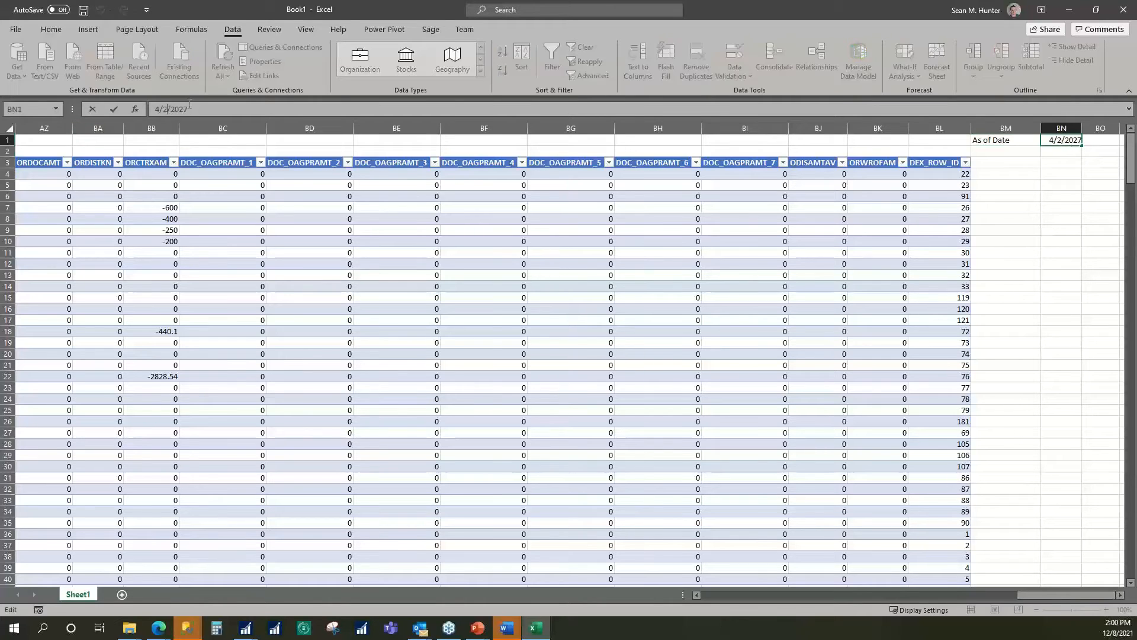
type("5")
left_click(1064, 152)
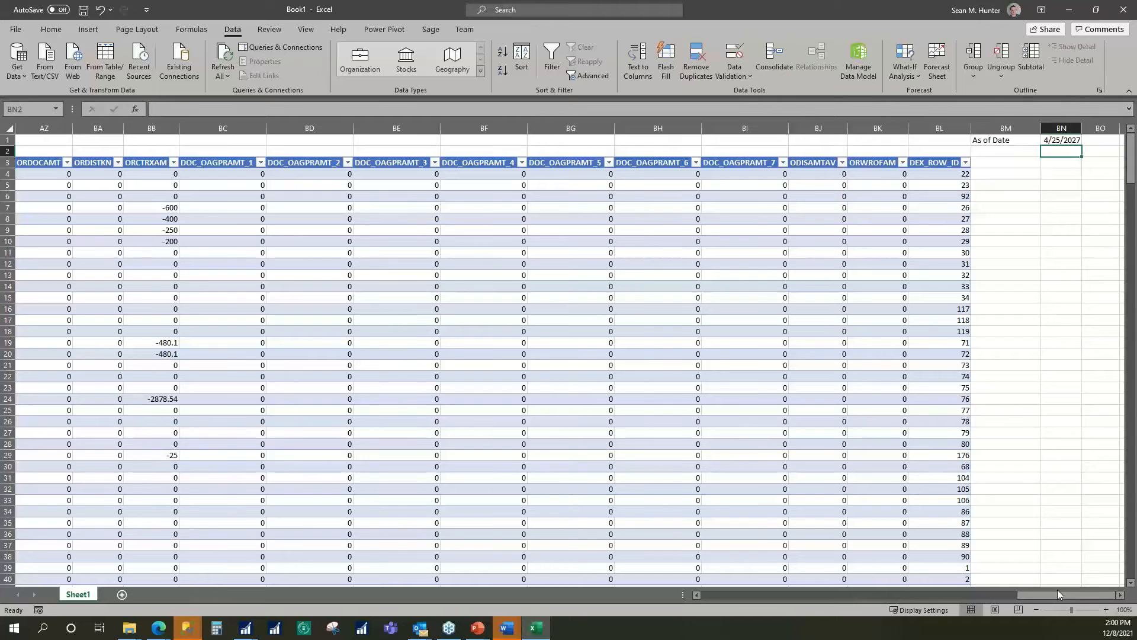
Insert a PivotTable based on the imported query table on a new worksheet, with VENDNAME as the row field
left_click_drag(1058, 591, 770, 592)
left_click(441, 255)
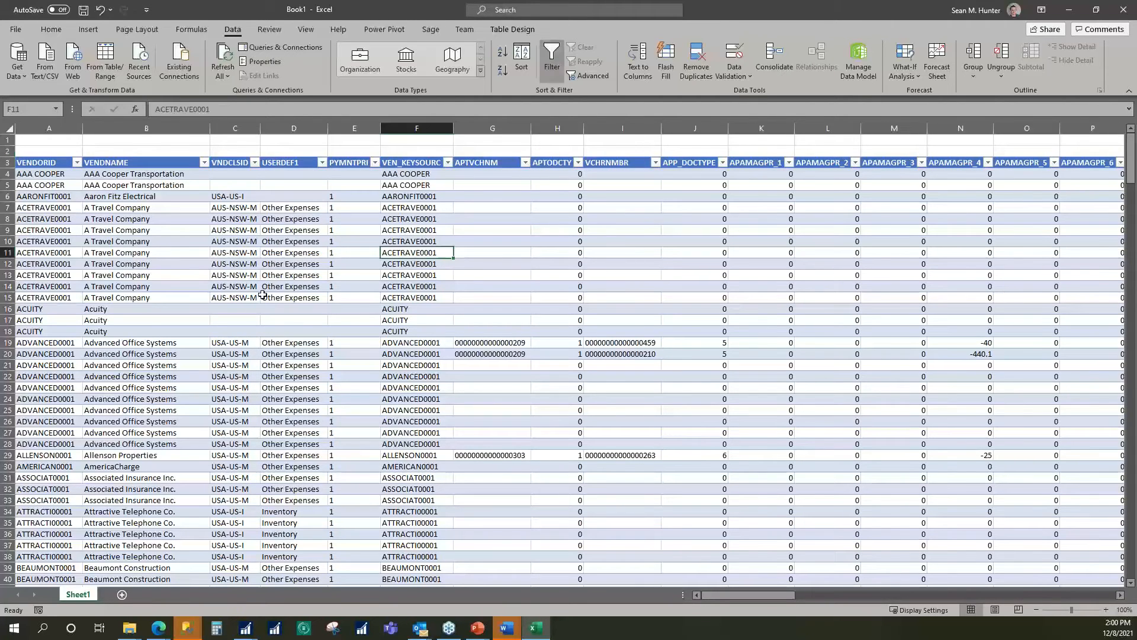
left_click(90, 196)
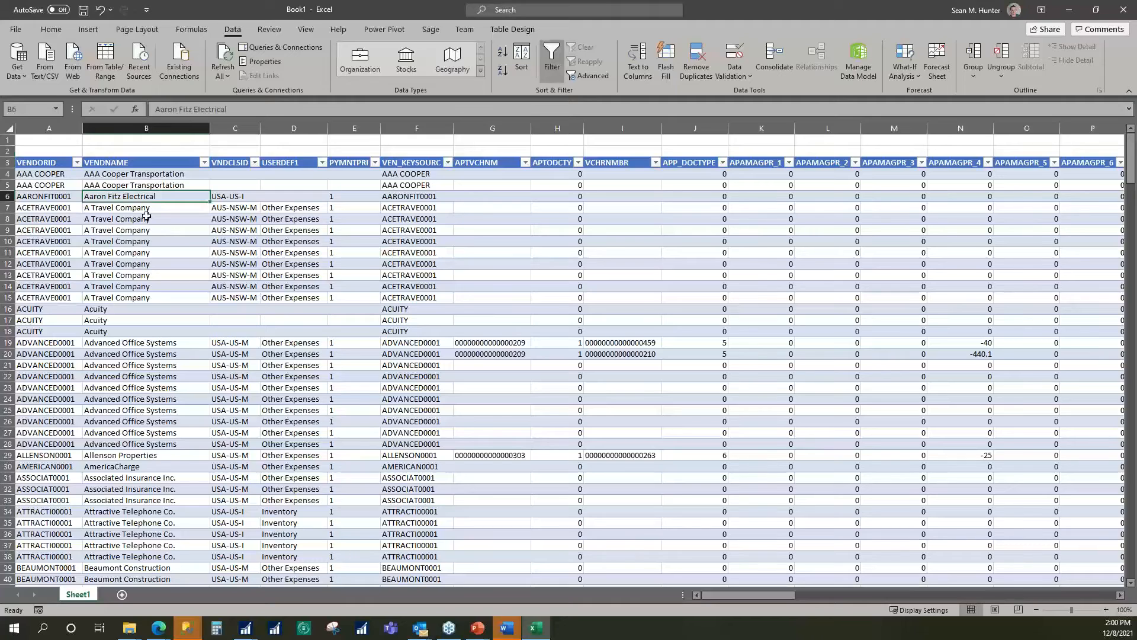
left_click(64, 174)
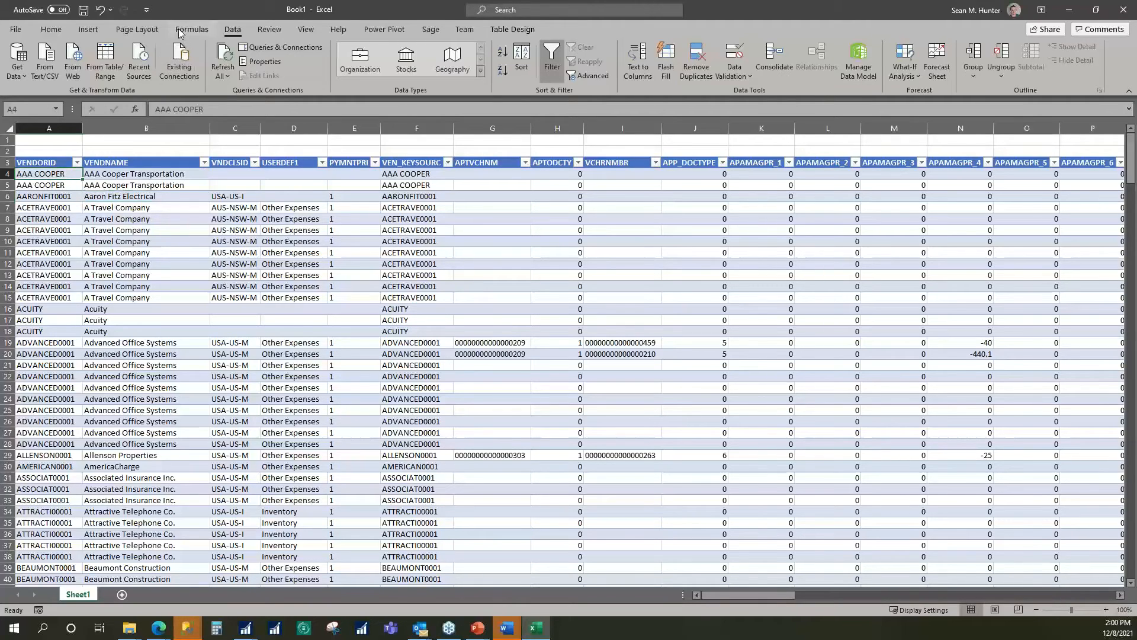
left_click(89, 31)
left_click(25, 57)
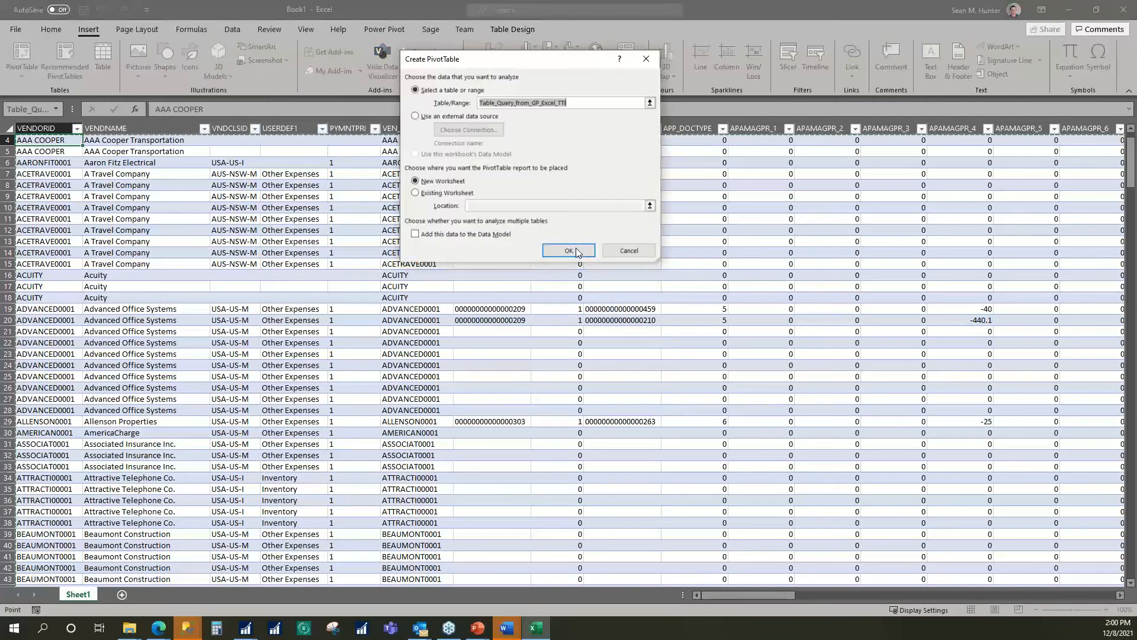
left_click(568, 251)
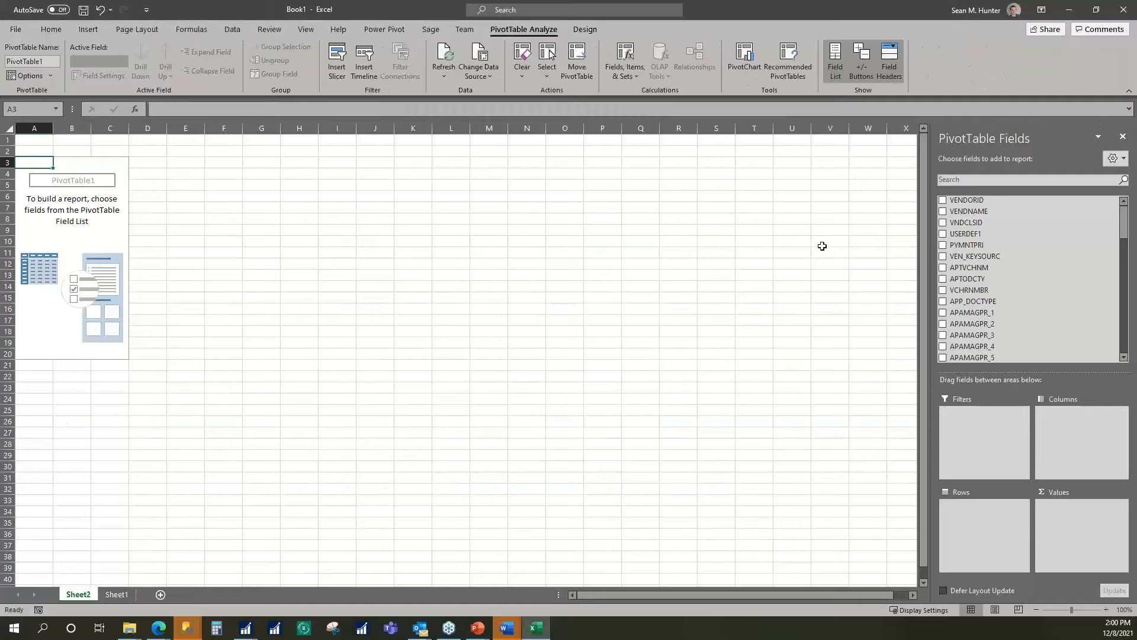
left_click(942, 211)
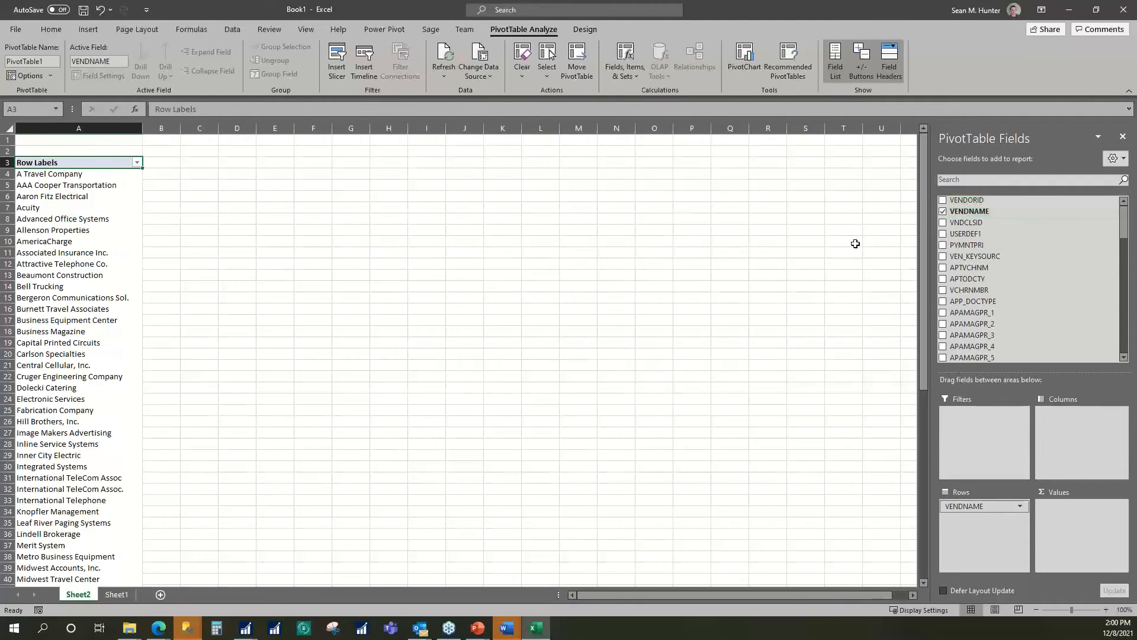
Add the fields EAMAGPER_1 through EAMAGPER_7 to the PivotTable as summed values
scroll(1040, 287, "down", 6)
scroll(1044, 305, "down", 8)
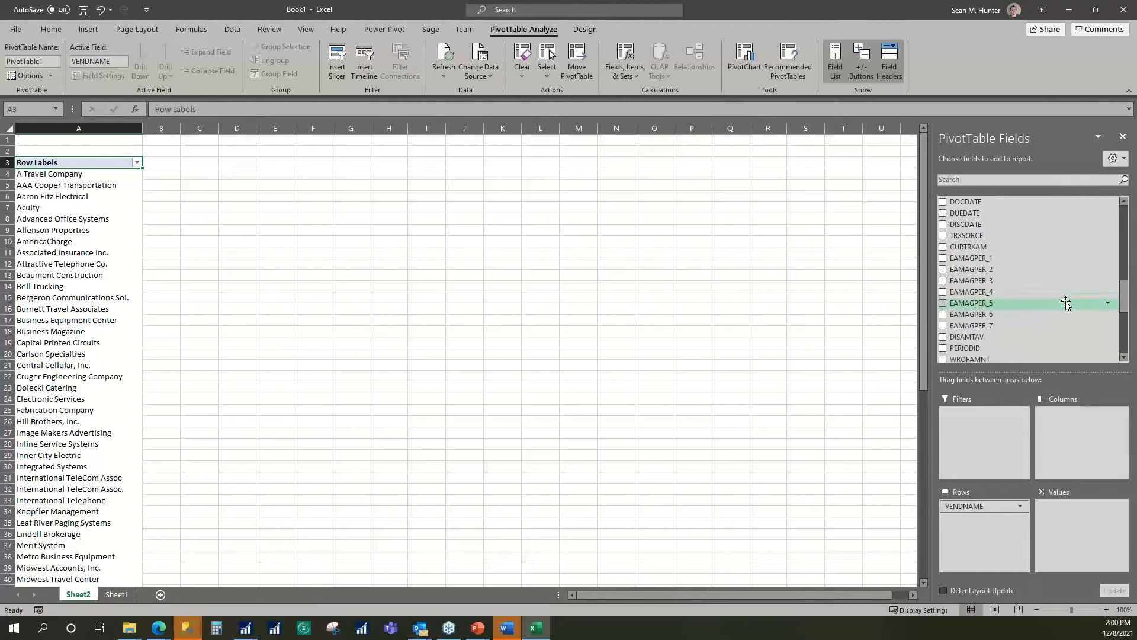
scroll(1060, 305, "up", 5)
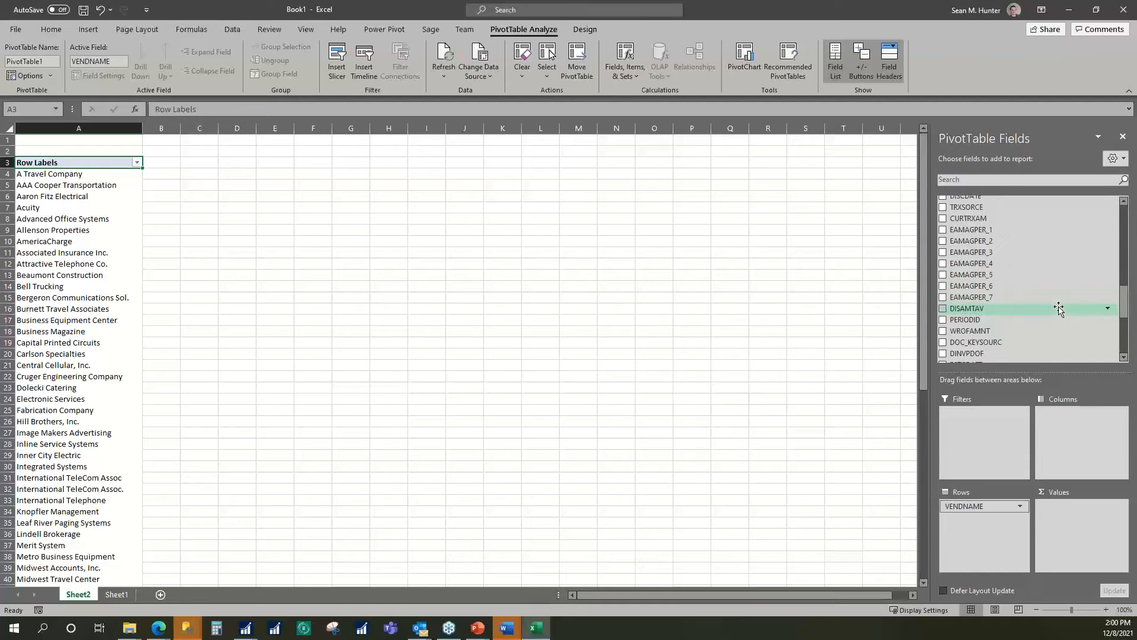
scroll(1058, 310, "up", 4)
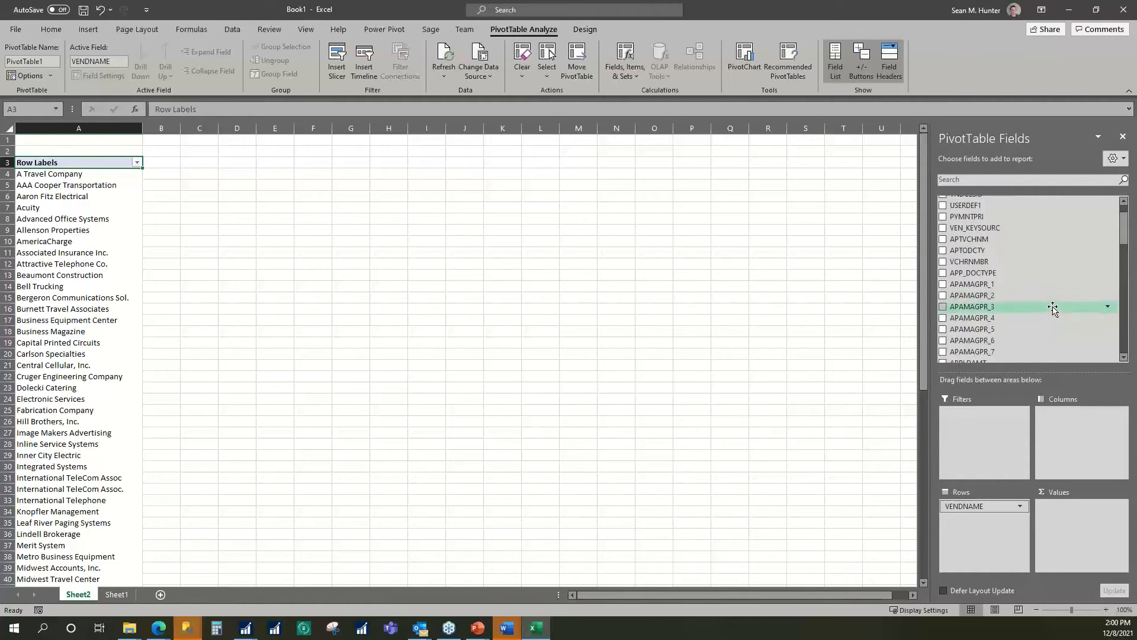
scroll(1053, 308, "down", 3)
scroll(1053, 307, "down", 10)
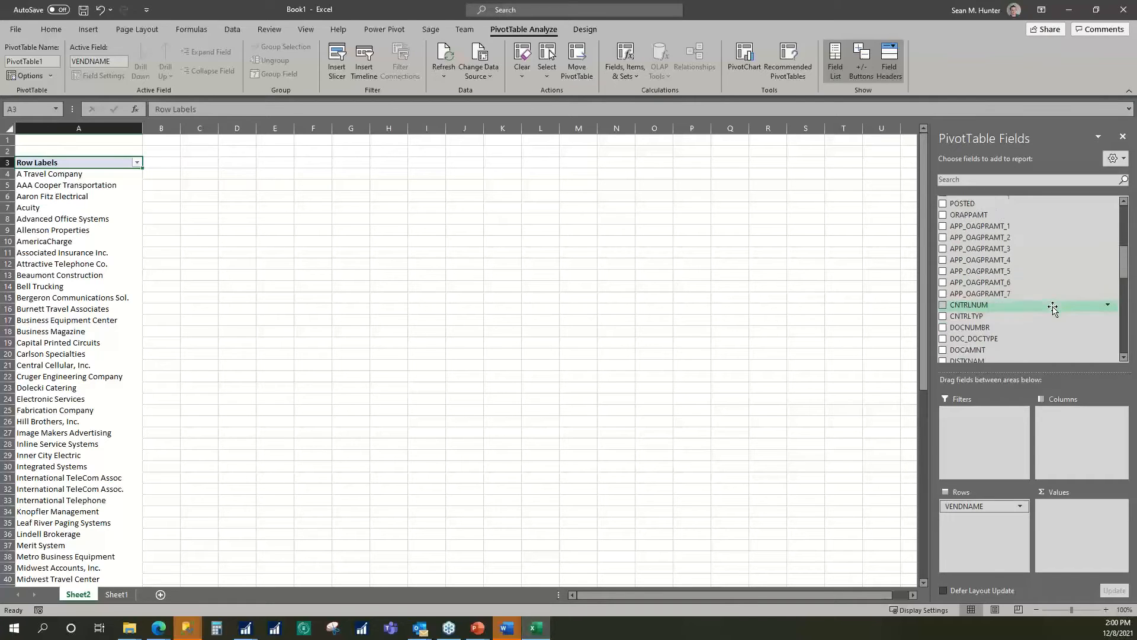
scroll(1051, 307, "down", 5)
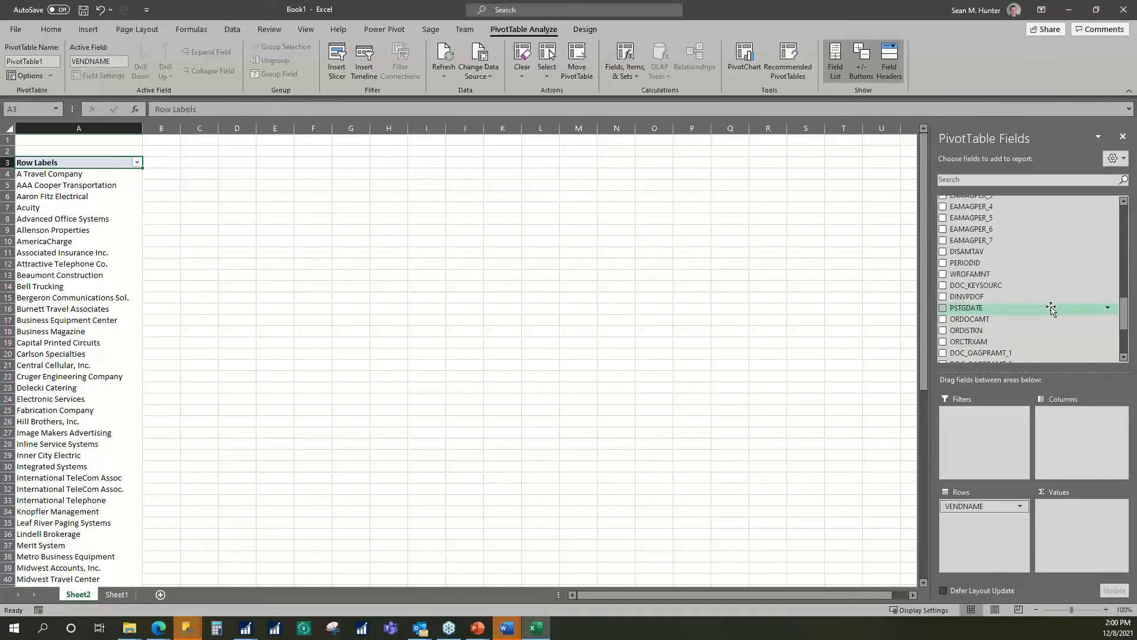
scroll(1049, 307, "up", 5)
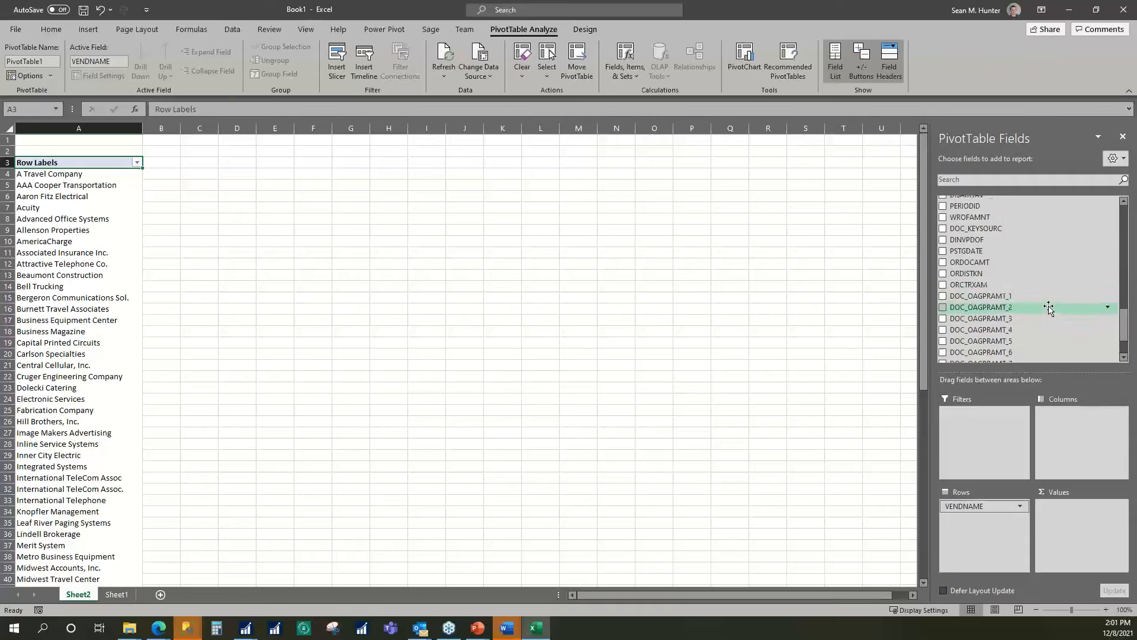
scroll(1048, 307, "up", 1)
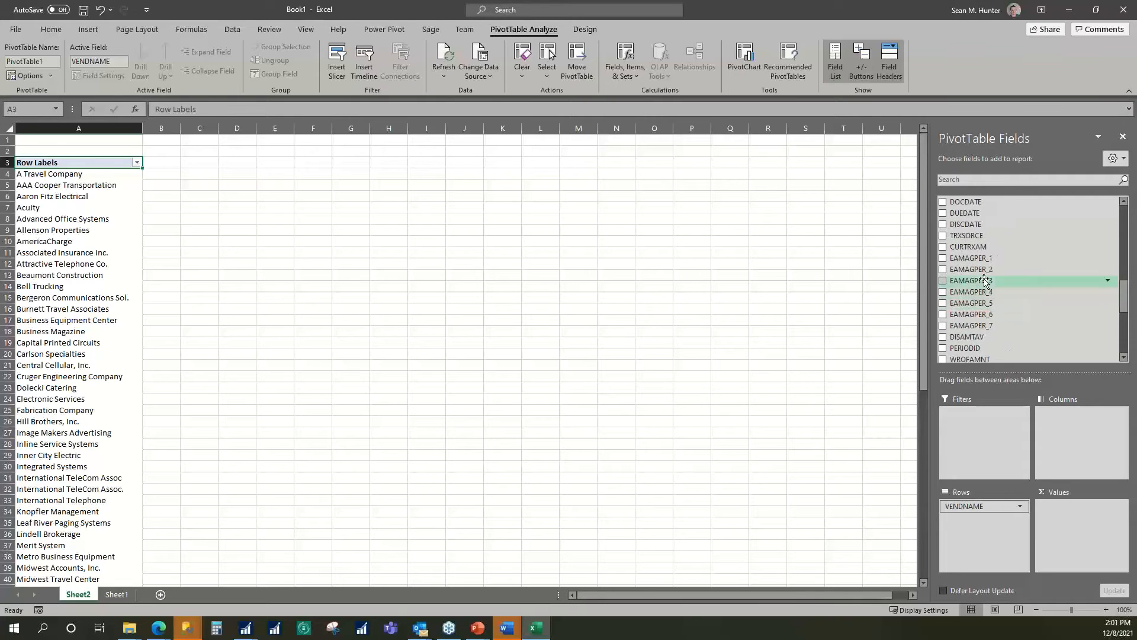
left_click(942, 257)
left_click(943, 269)
left_click(942, 281)
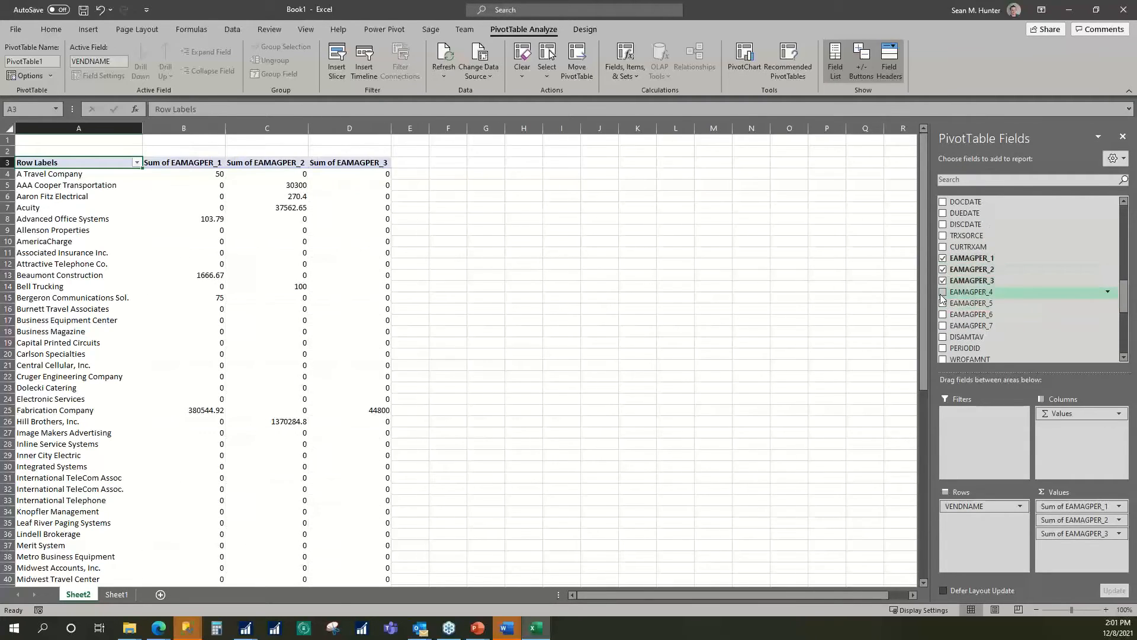
left_click(942, 292)
left_click(942, 303)
left_click(942, 315)
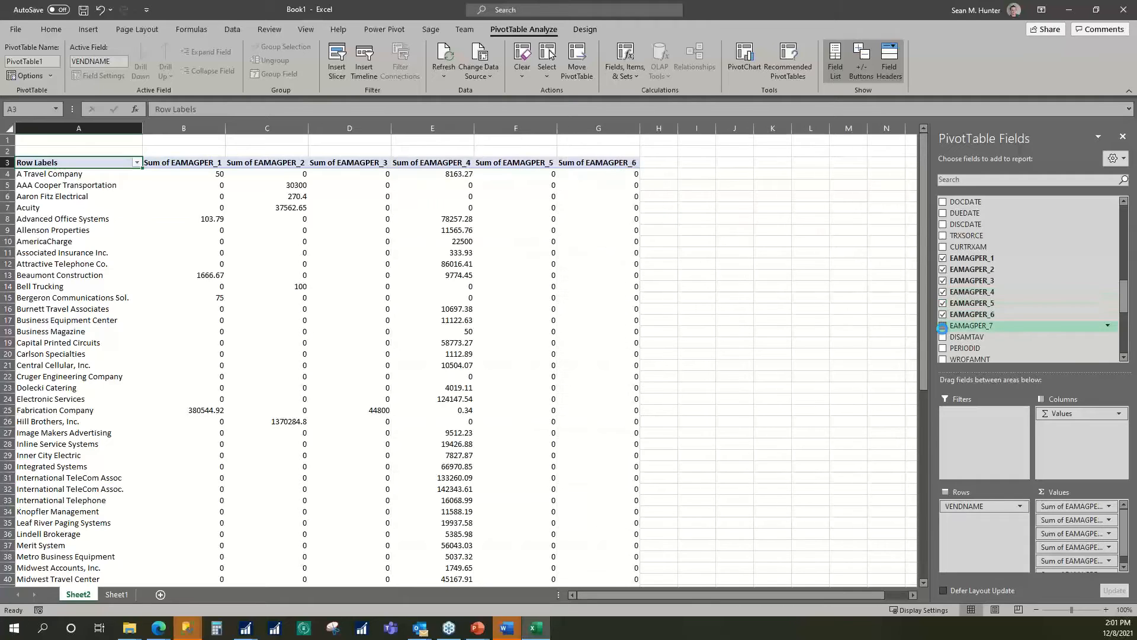
left_click(943, 325)
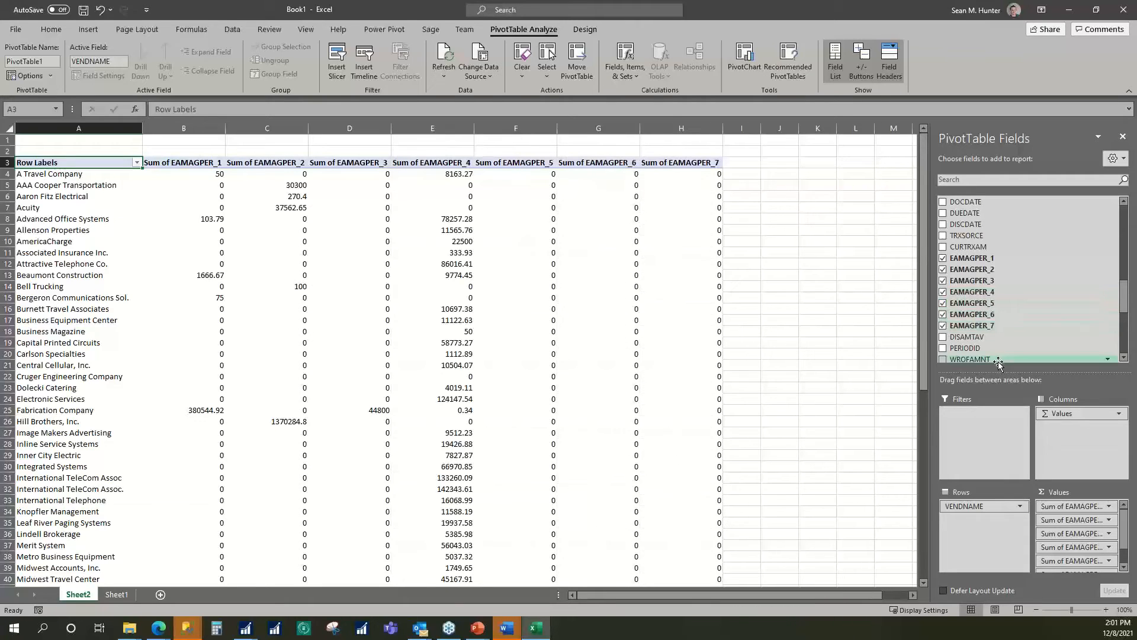
Rename the PivotTable's first two value headers as 0 to 30 Days and 31 to 60 Days
left_click(315, 231)
left_click(199, 175)
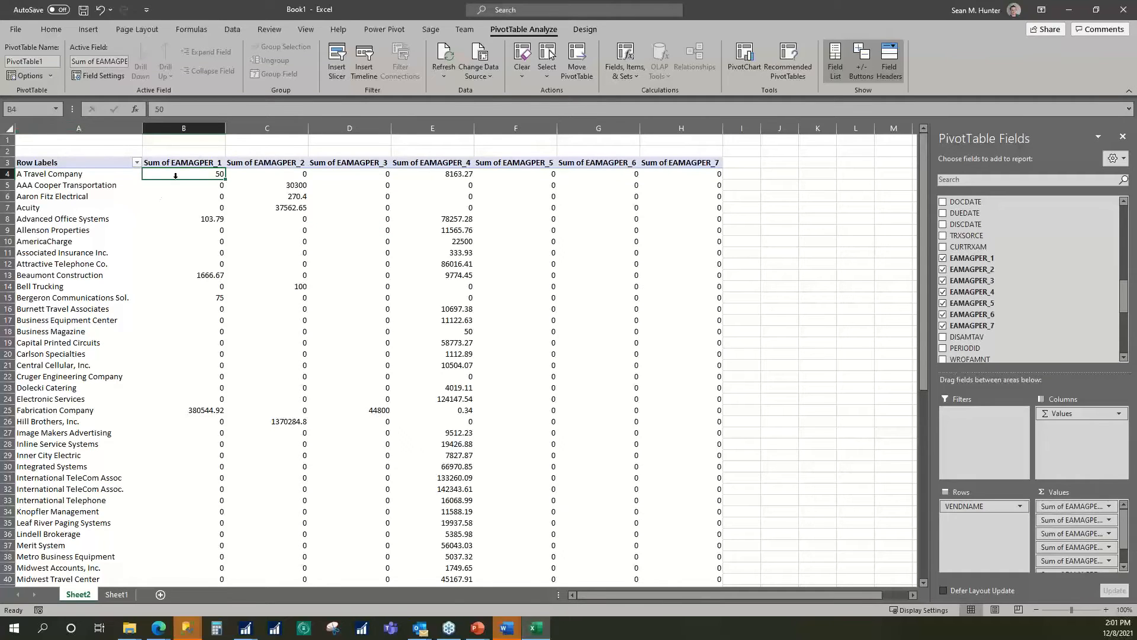
left_click(188, 163)
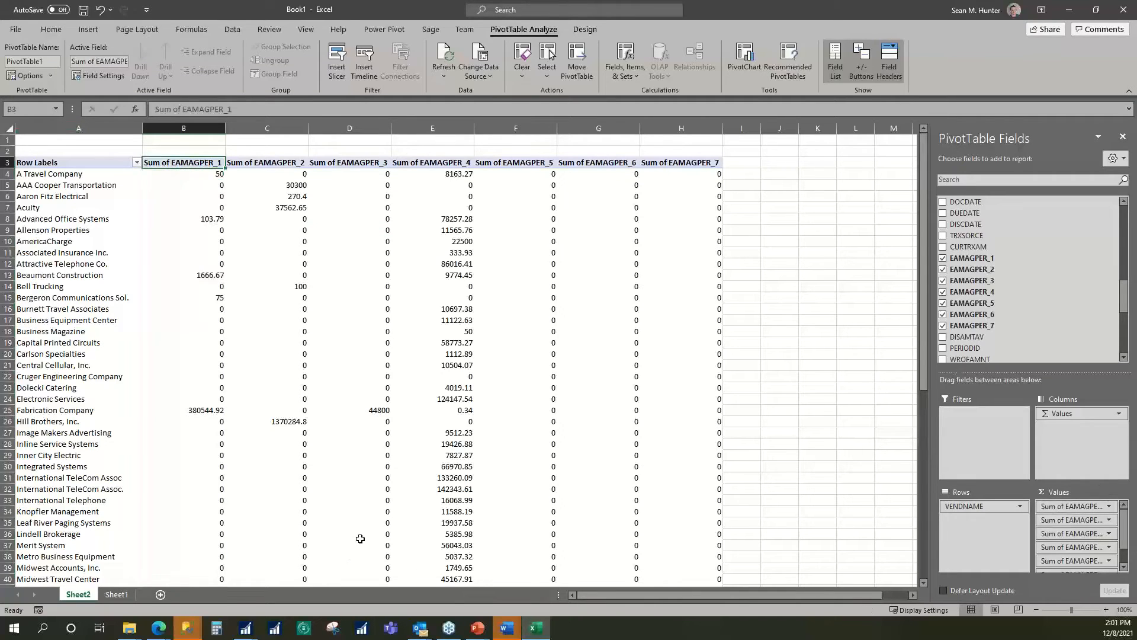
mouse_move(360, 538)
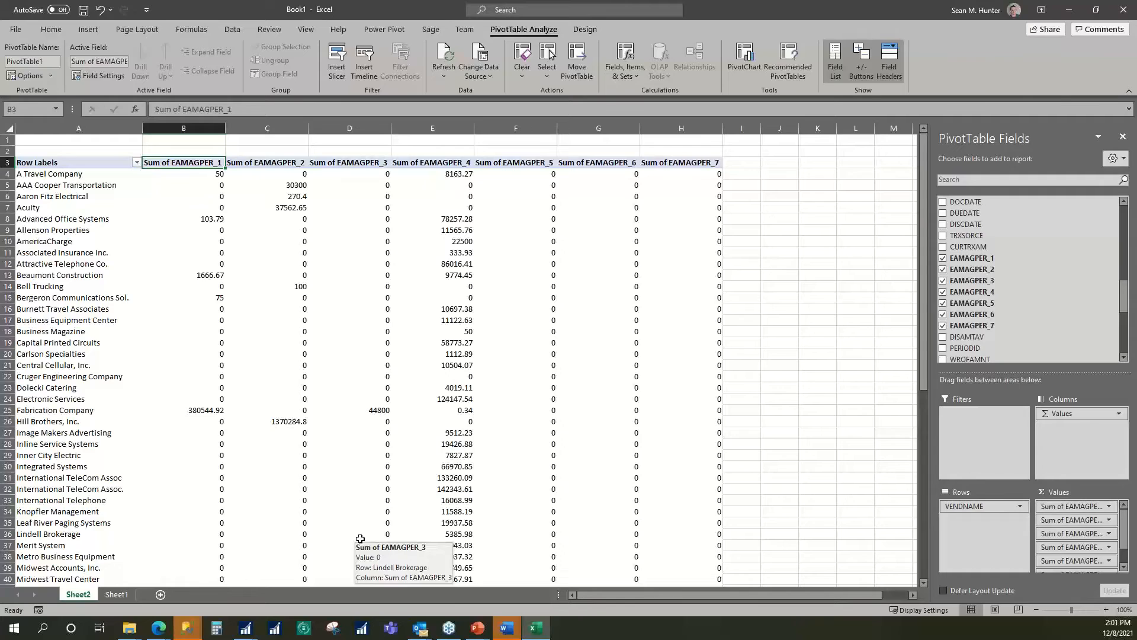
type("0 to 30")
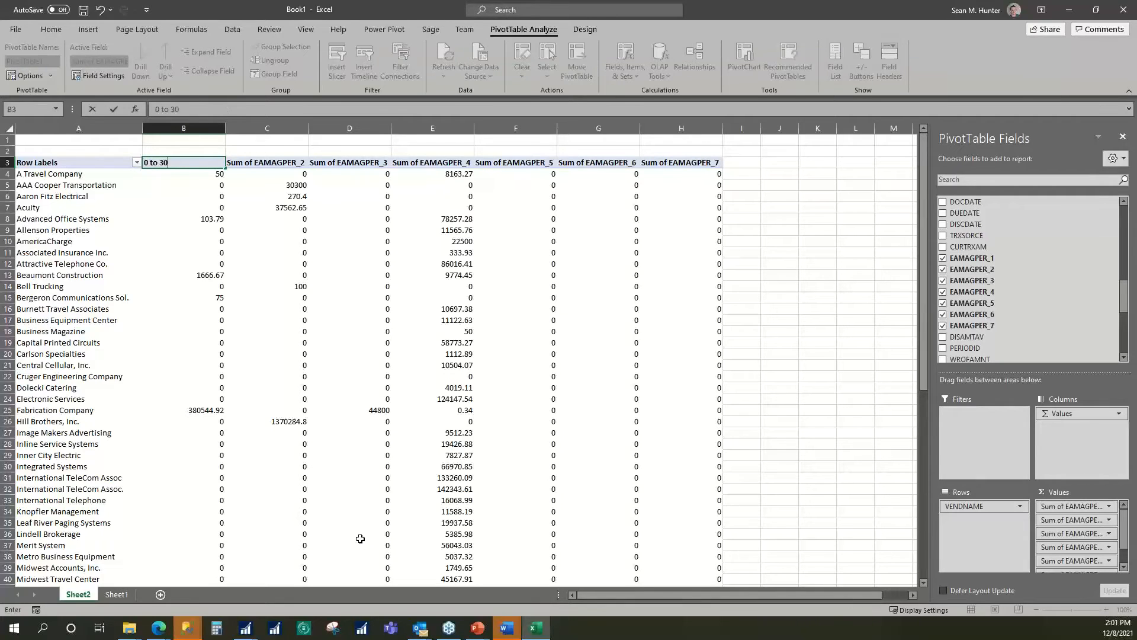
type(" Date")
key("Tab")
type("3")
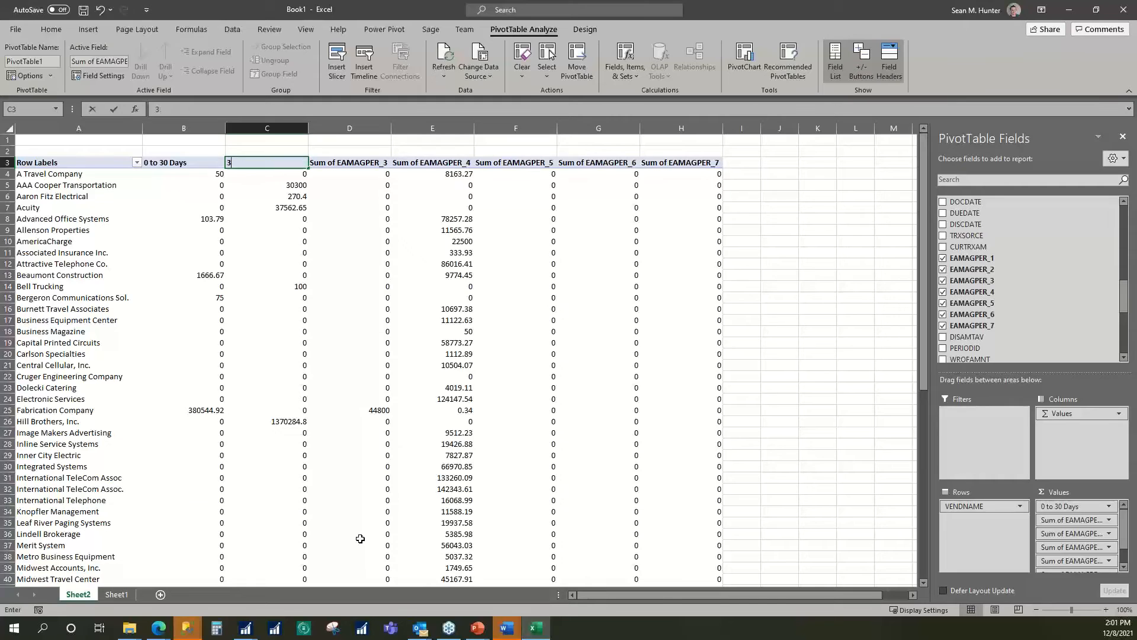
type("1 to 60 Days")
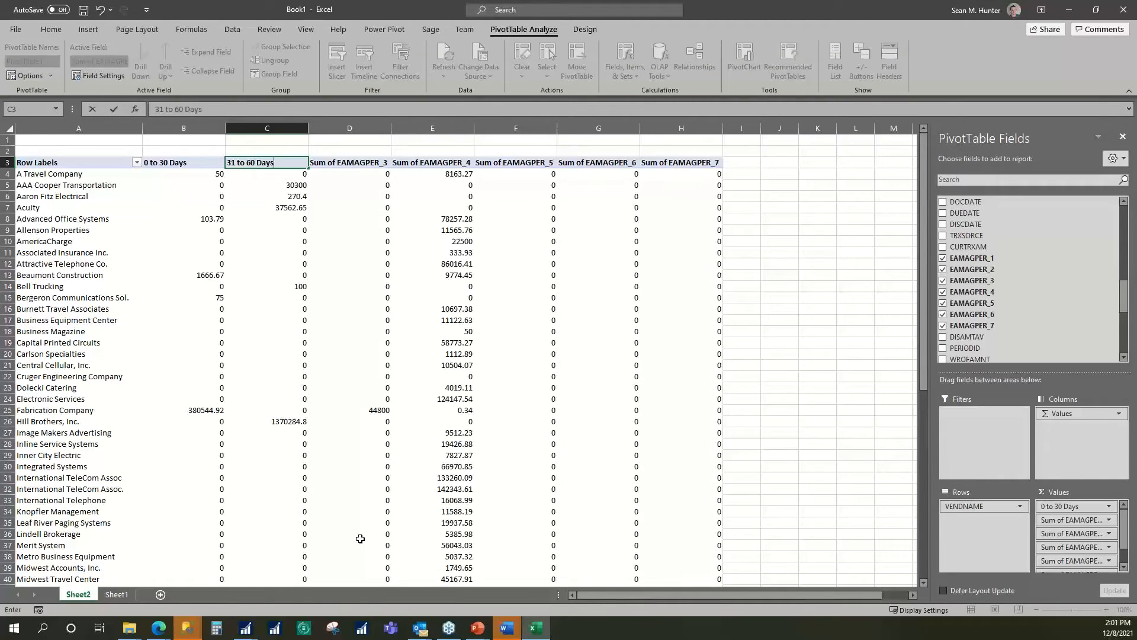
key("Tab")
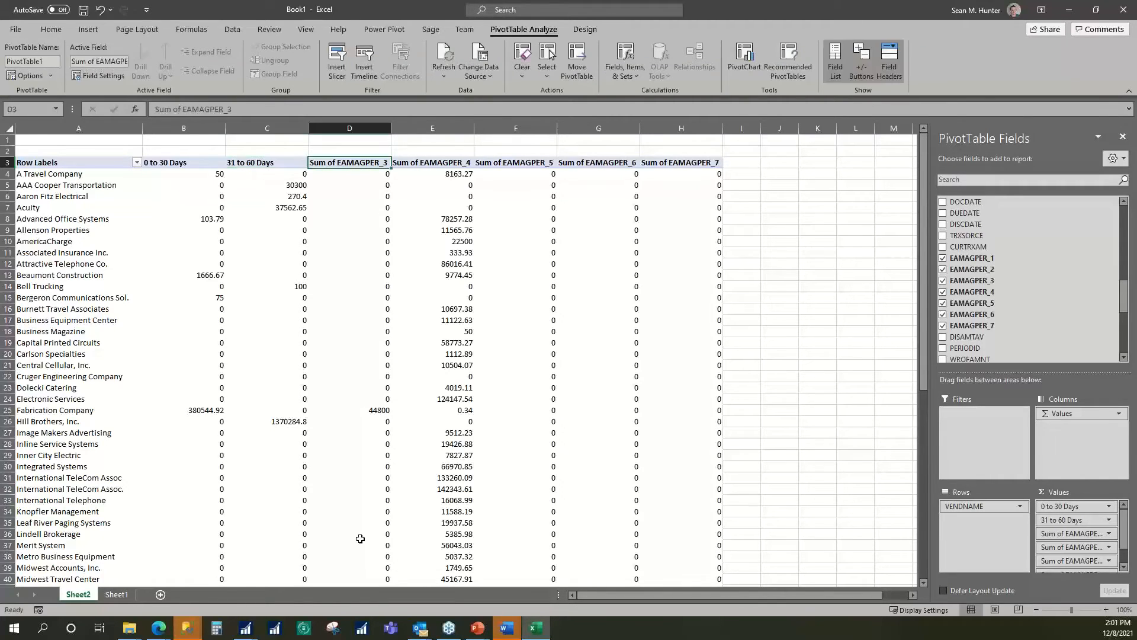
Rename the PivotTable's Row Labels header as Vendor Name
left_click(77, 168)
left_click(70, 162)
type("V")
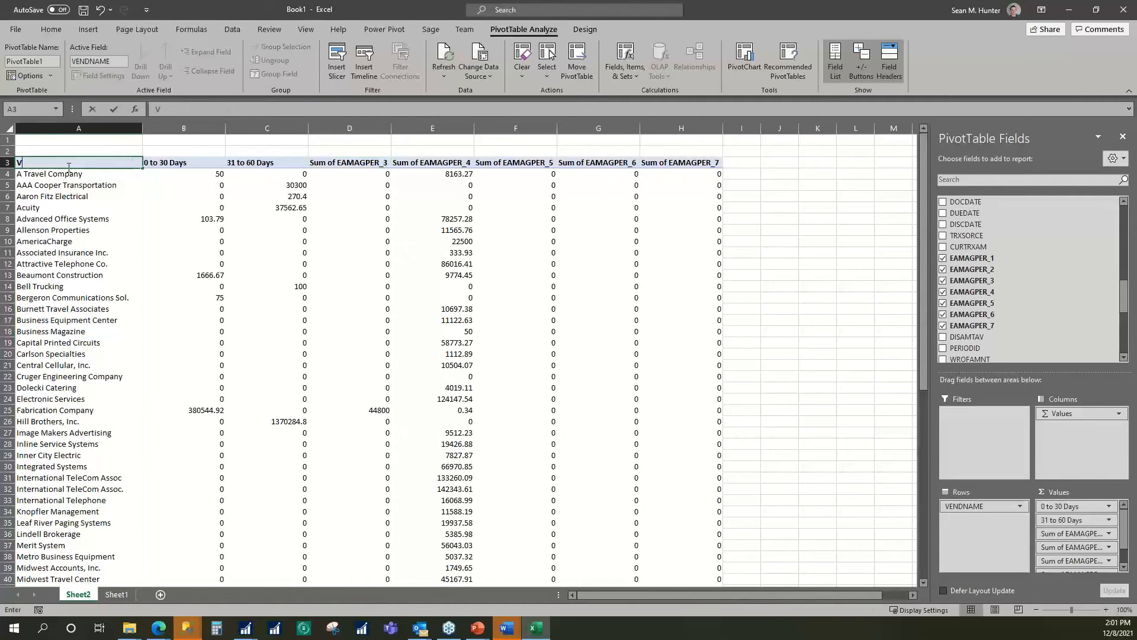
type("endor")
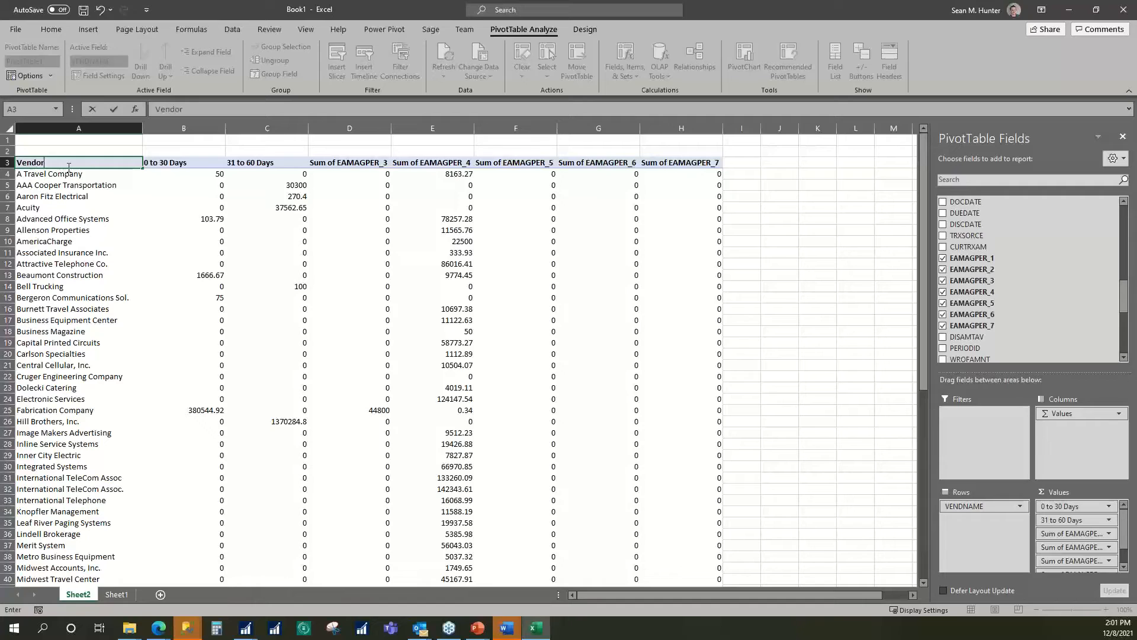
type(" Name")
left_click(408, 254)
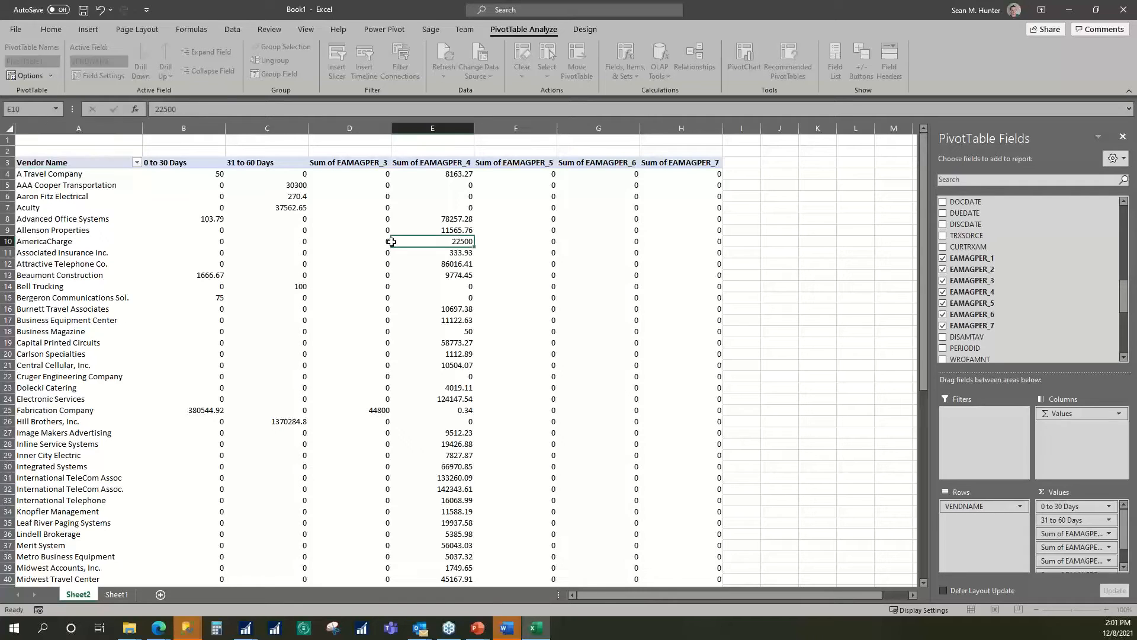
Rename the PivotTable's third and fourth value headers as 61 to 90 Days and 91 to 120 Days
left_click(344, 169)
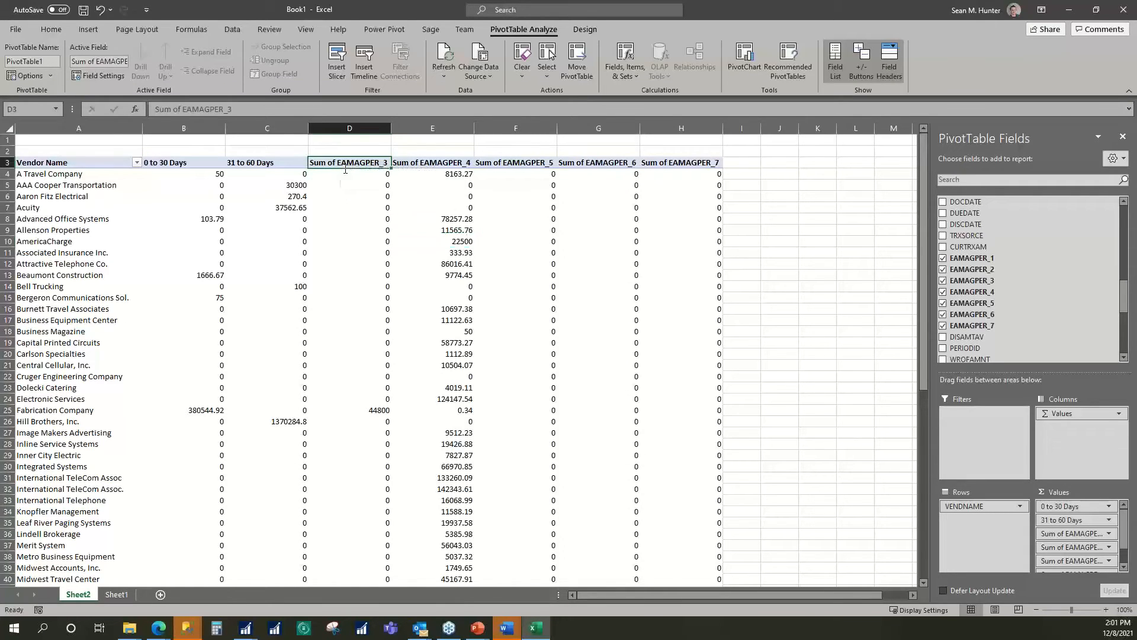
type("61 to 90 Days")
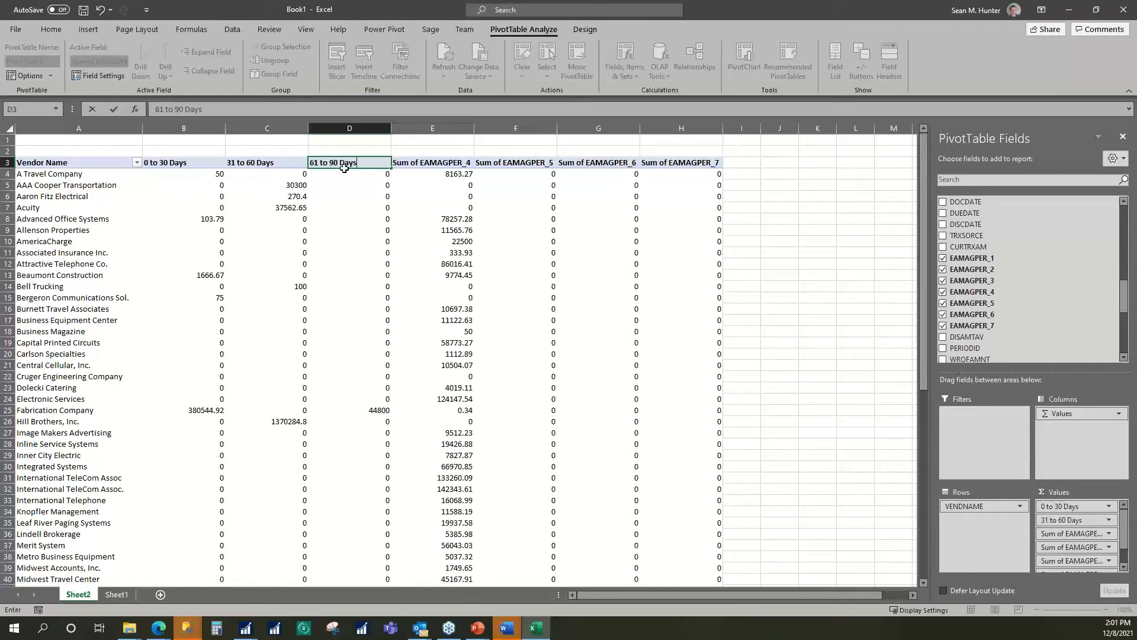
key("Tab")
type("91 to")
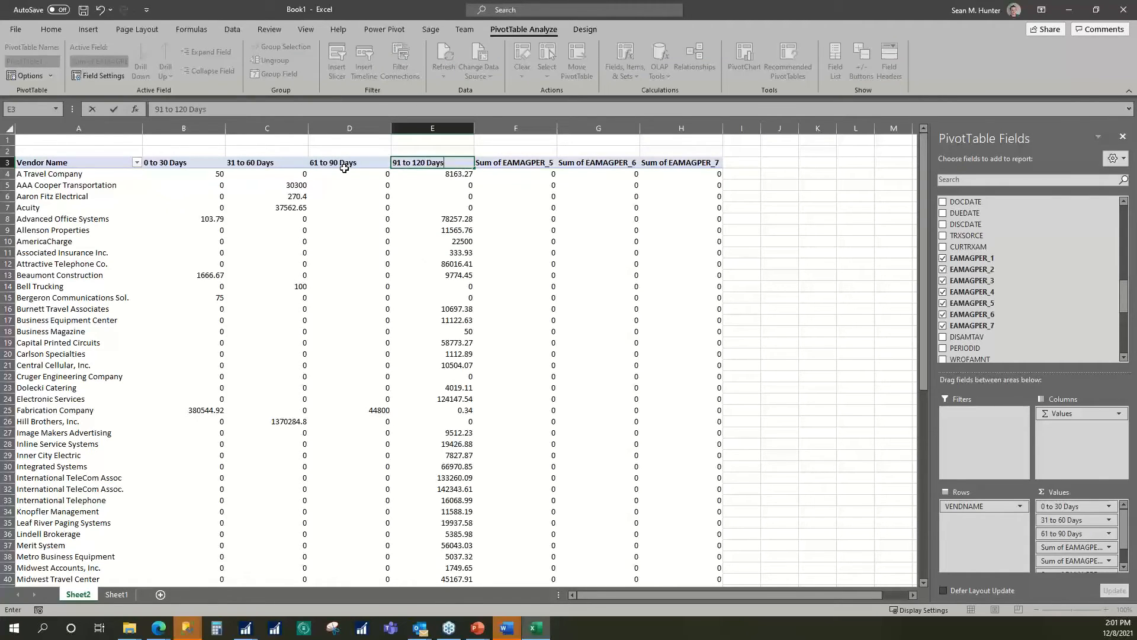
key("Tab")
Rename the PivotTable's fifth value header as 121 to 151 Days
type("121")
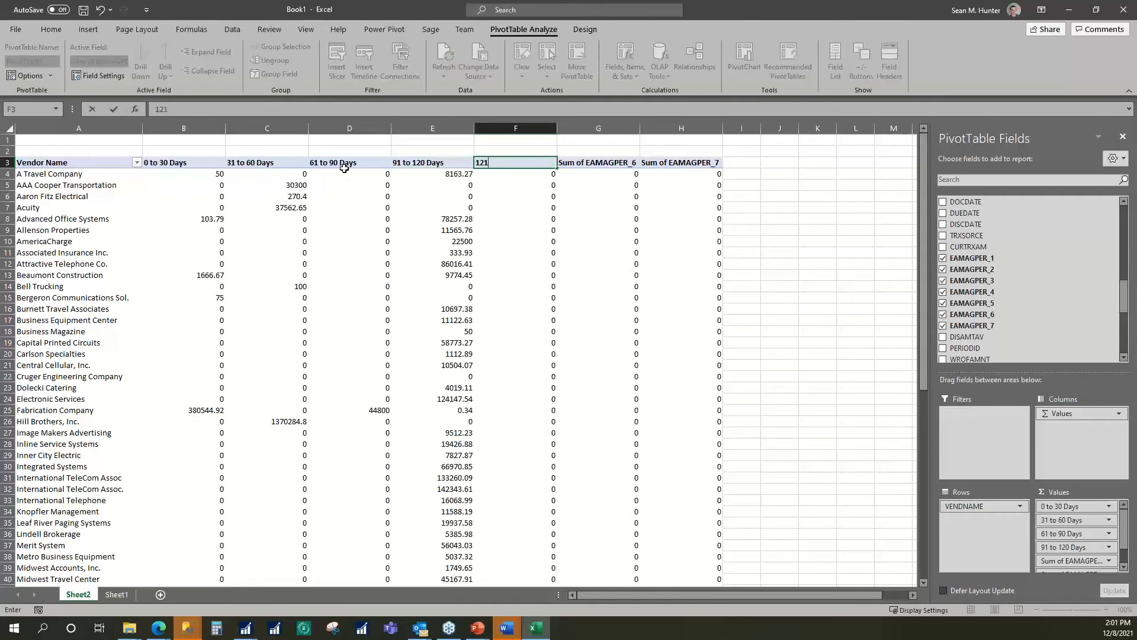
type(" to 1512")
type(" SAYS")
key("BackSpace")
key("BackSpace")
key("BackSpace")
type("ays")
key("Tab")
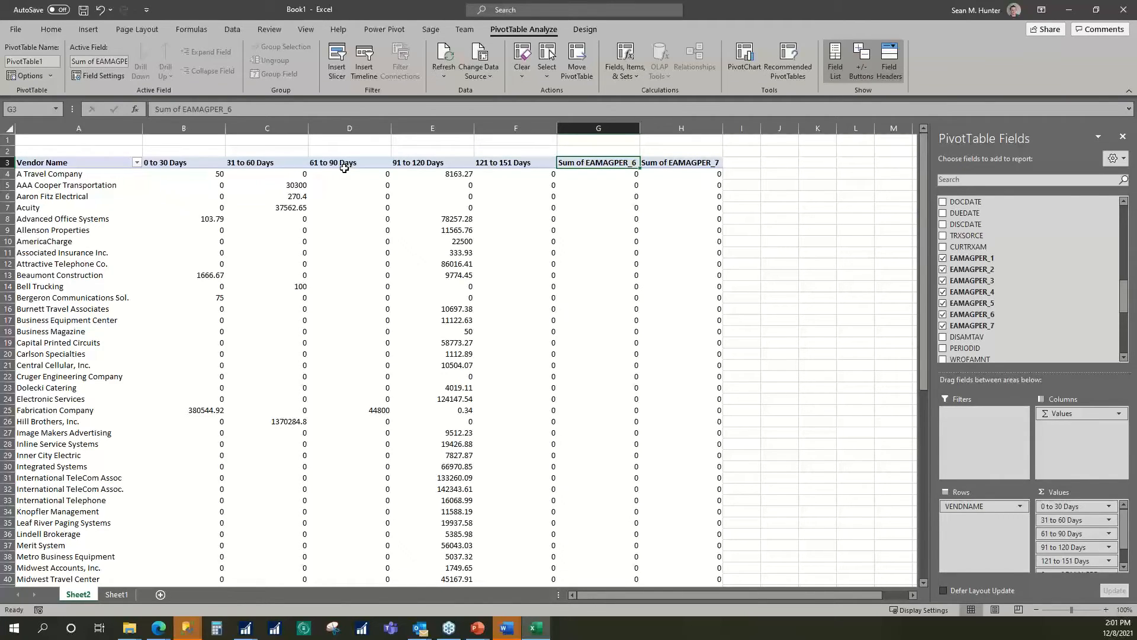
Rename the PivotTable's last two value headers as 151 to 180 days and 181 and over
type("1")
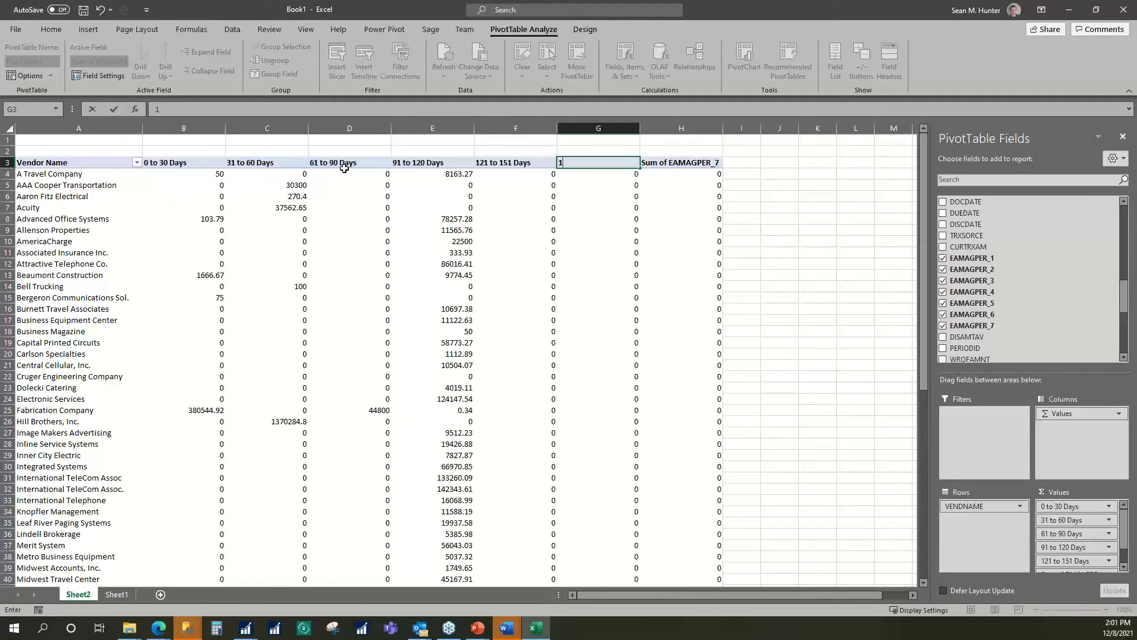
type("51 to 180 days")
key("Tab")
type("181")
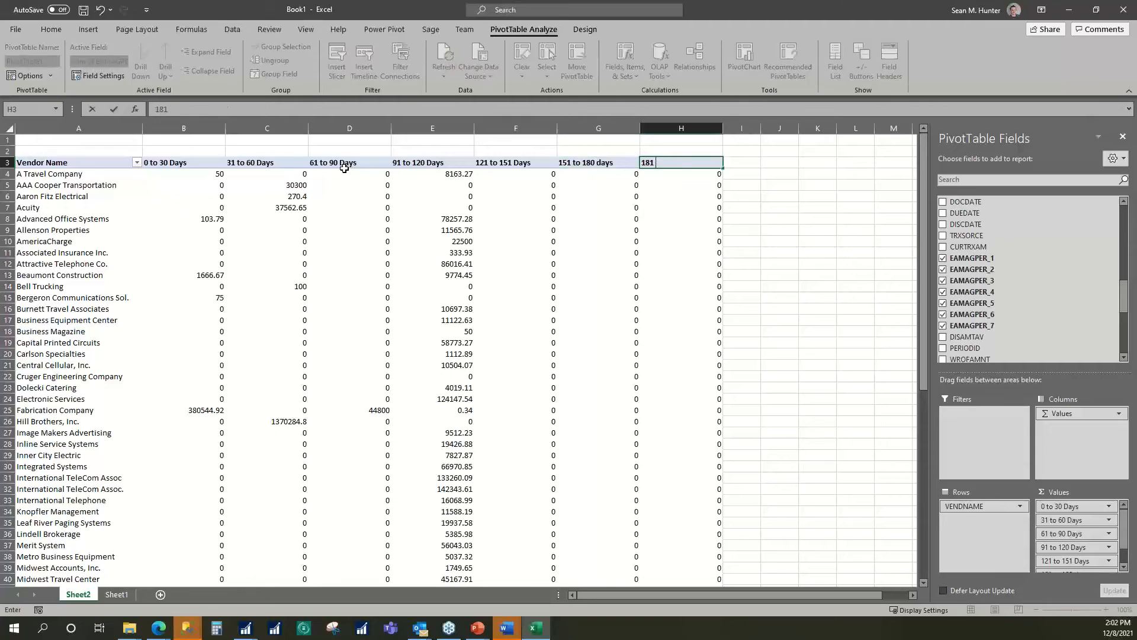
type(" and over")
left_click(350, 241)
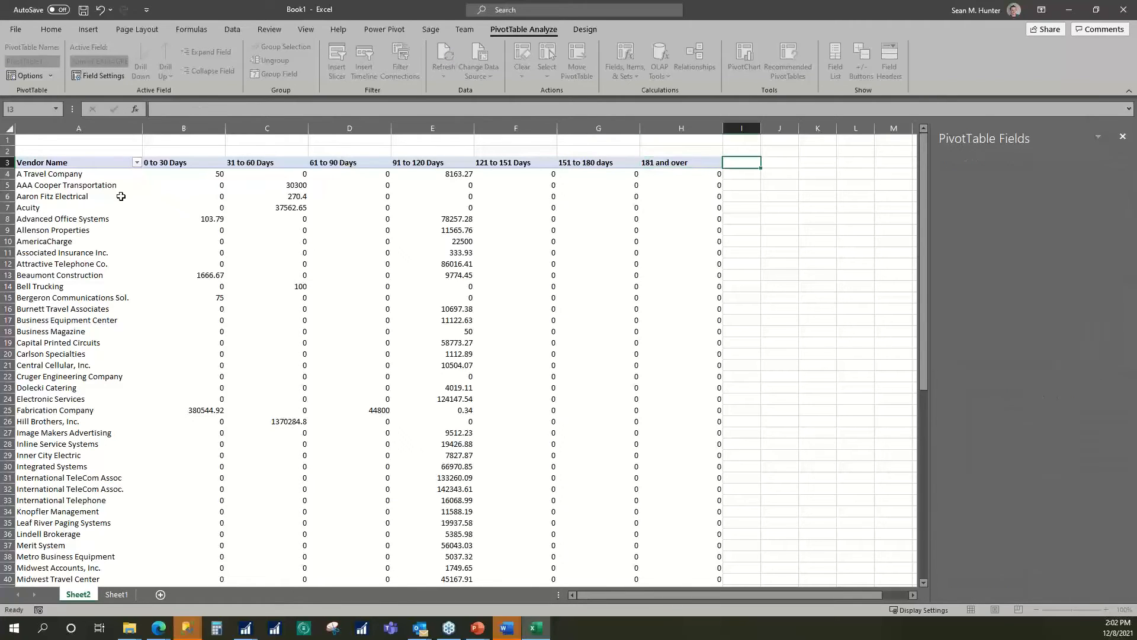
left_click(215, 276)
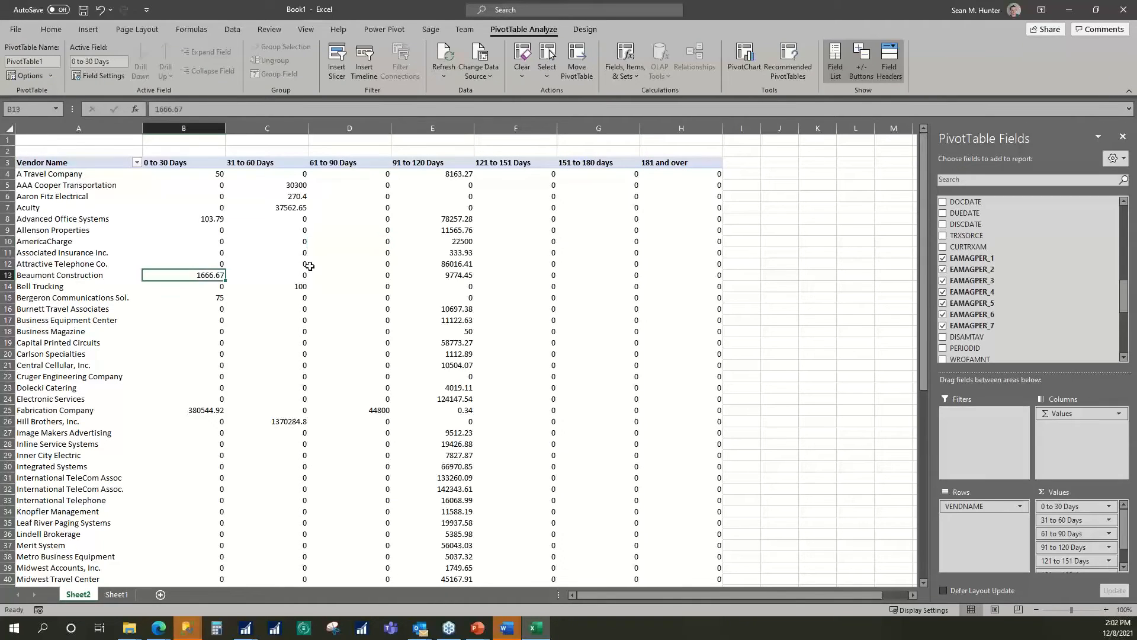
left_click(190, 421)
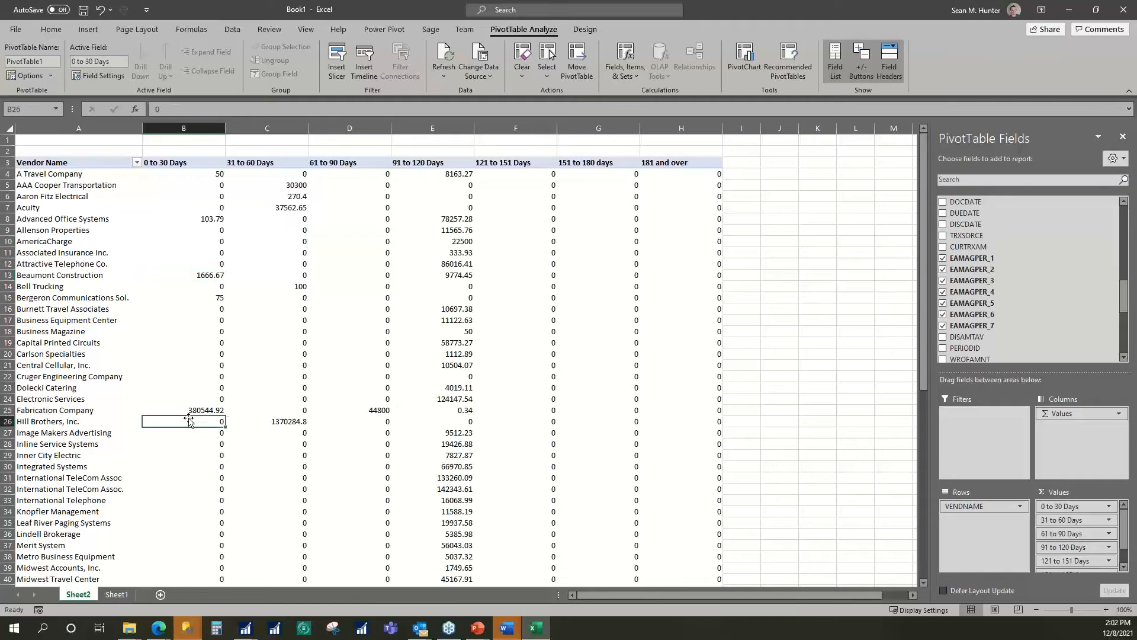
left_click(1109, 506)
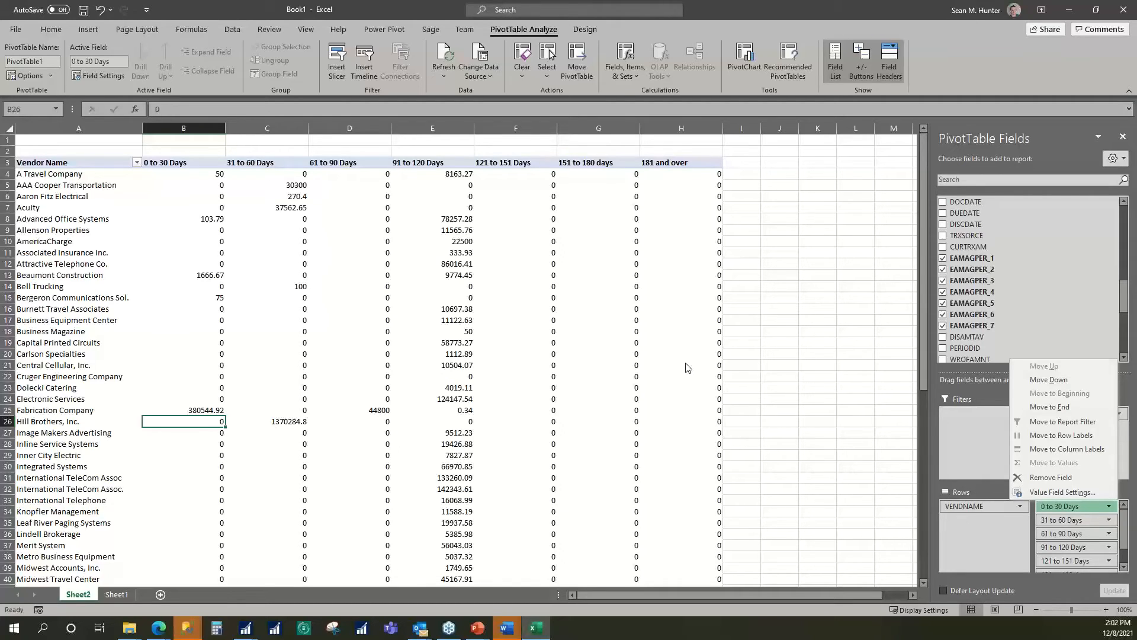
left_click(396, 275)
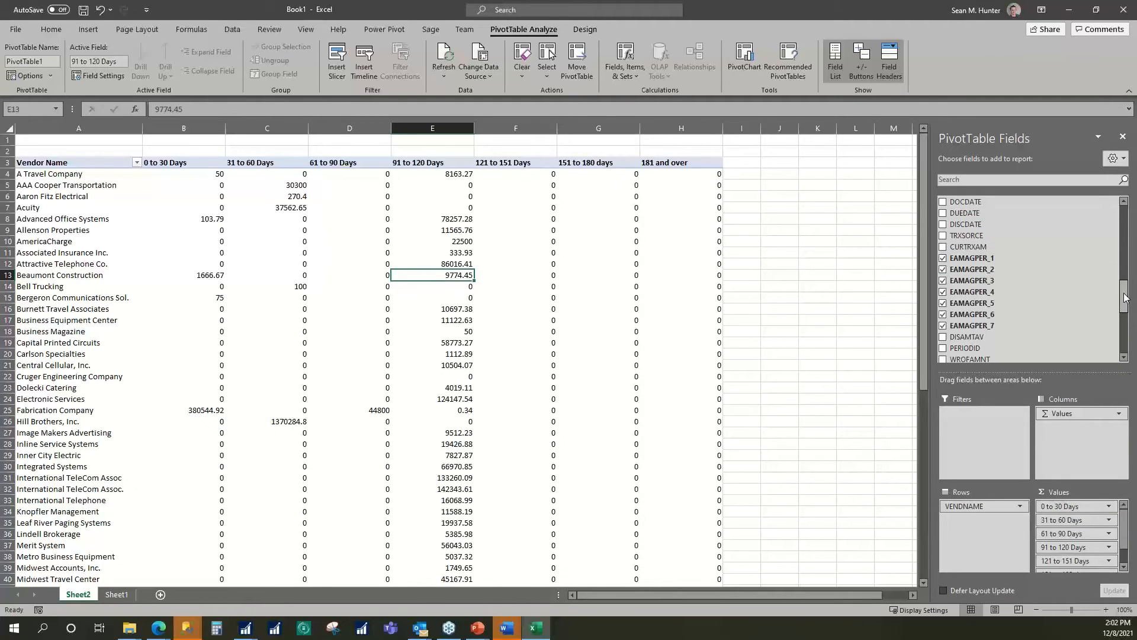
left_click_drag(1126, 298, 1124, 221)
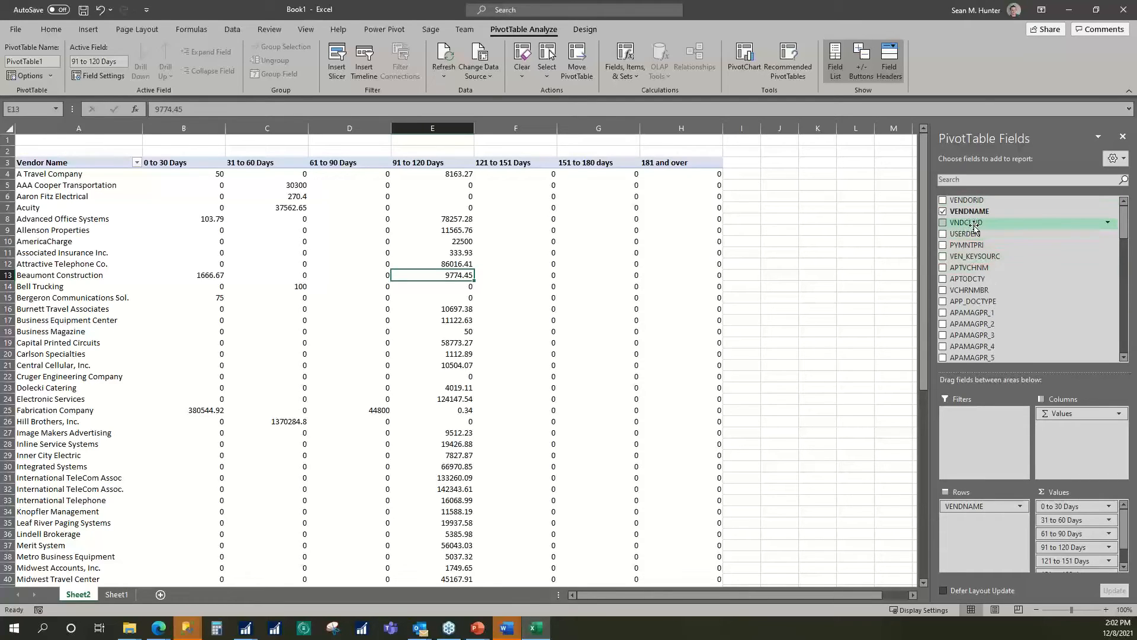
left_click(407, 422)
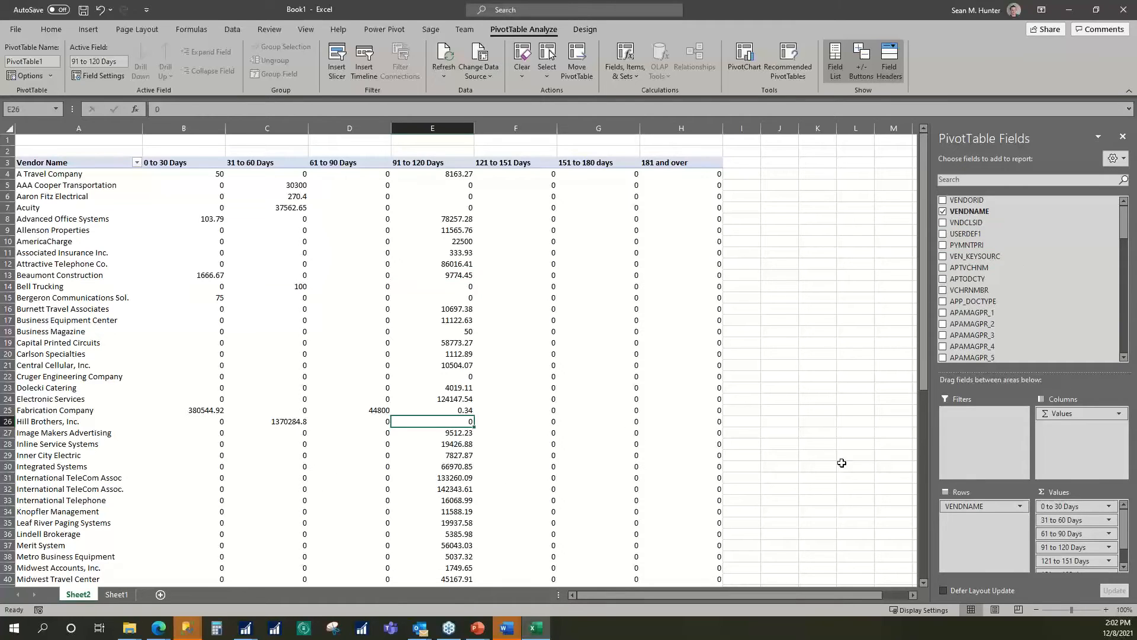
Format the values of the PivotTable's 0 to 30 Days field as Currency
left_click(1108, 506)
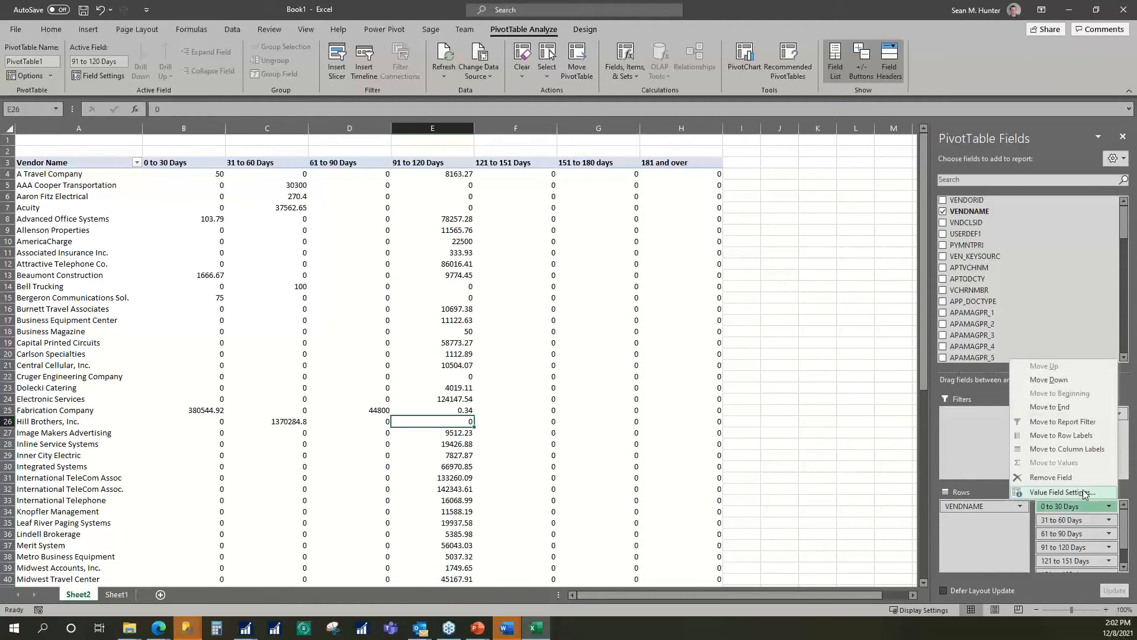
left_click(1060, 492)
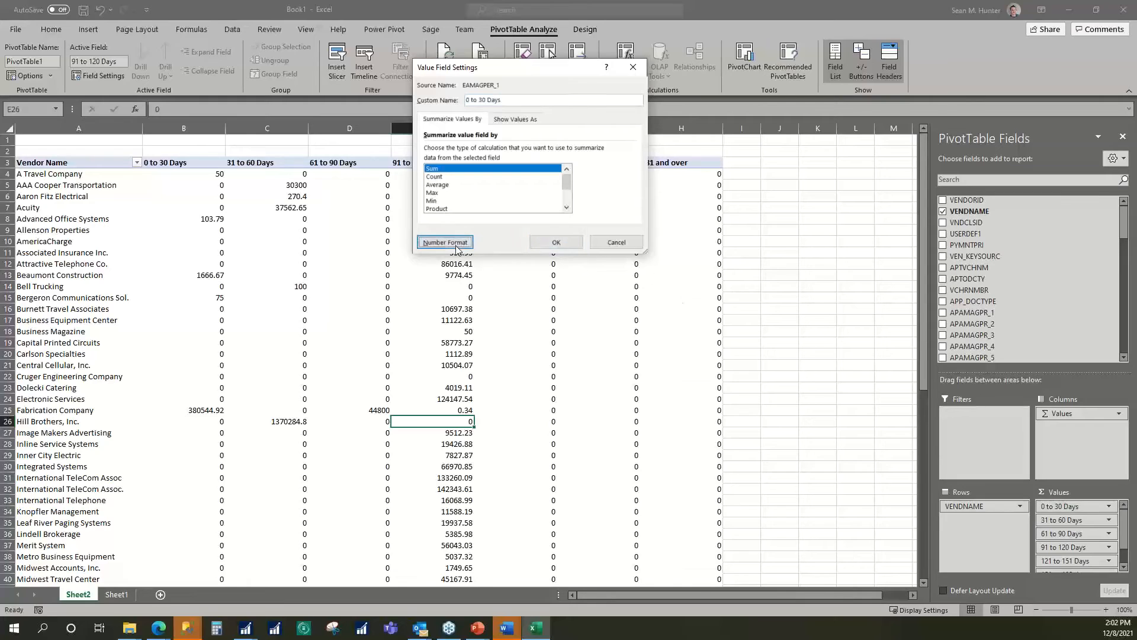
left_click(455, 244)
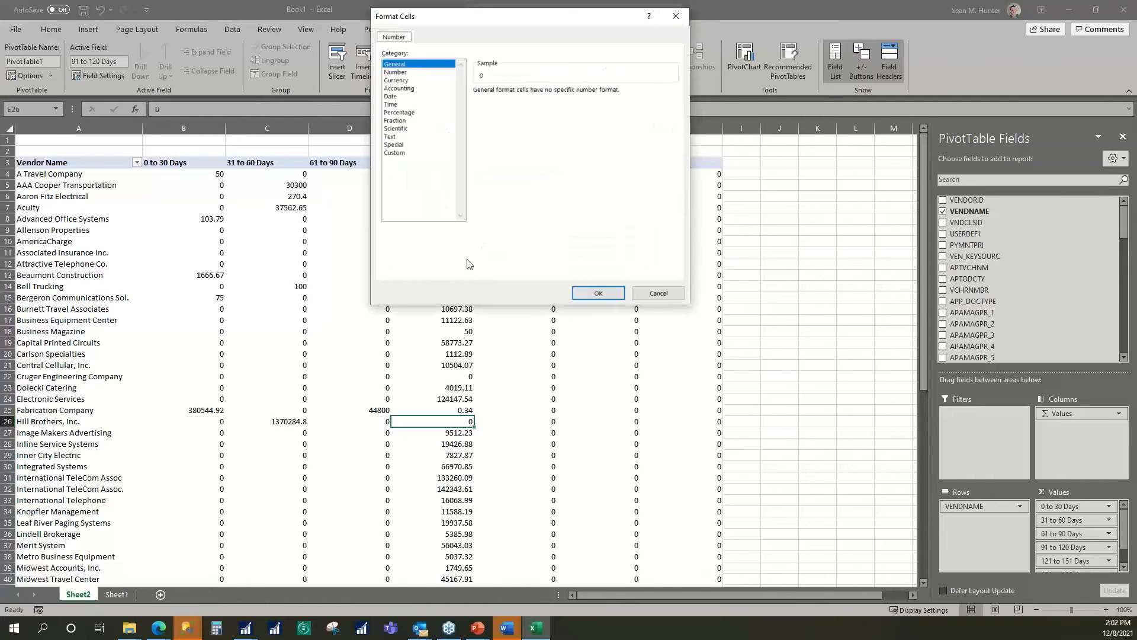
left_click(398, 80)
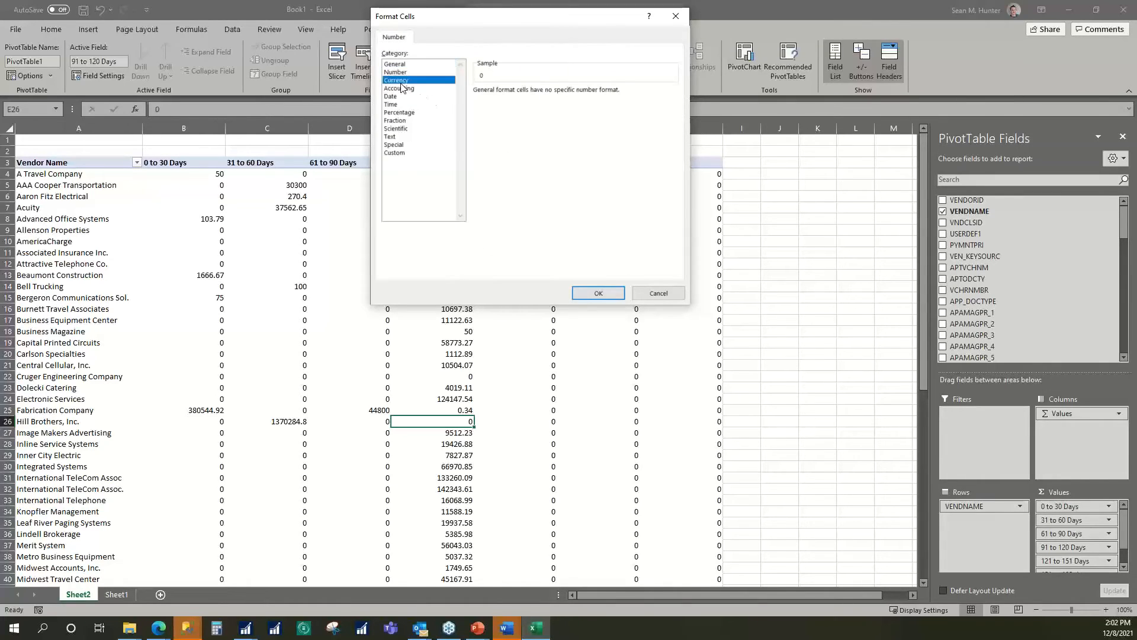
left_click(598, 294)
left_click(562, 244)
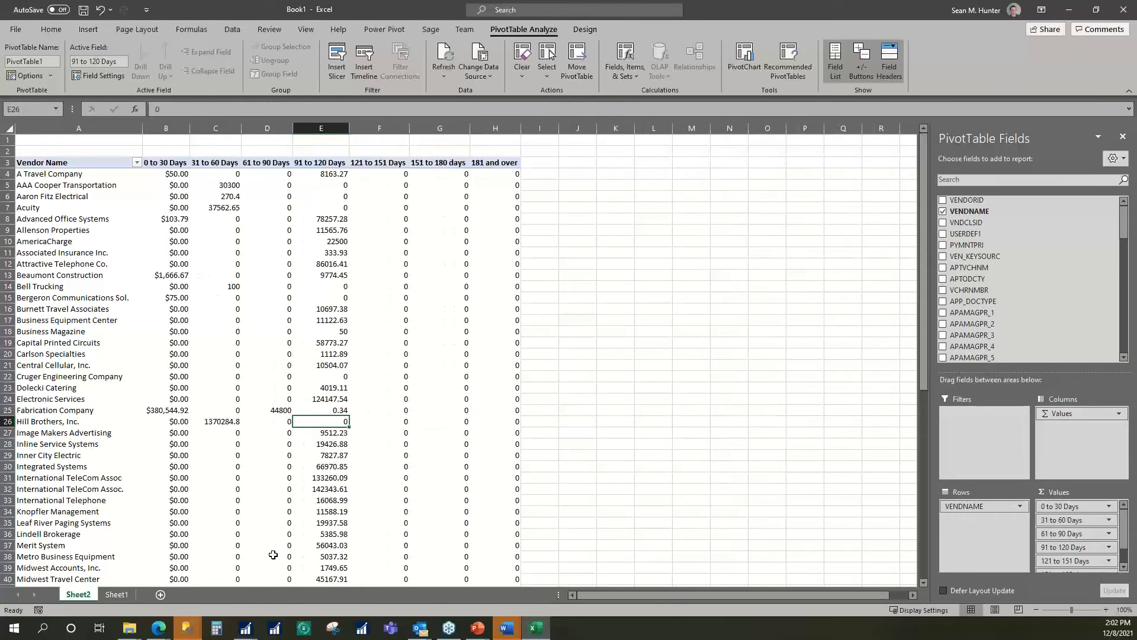
left_click(377, 230)
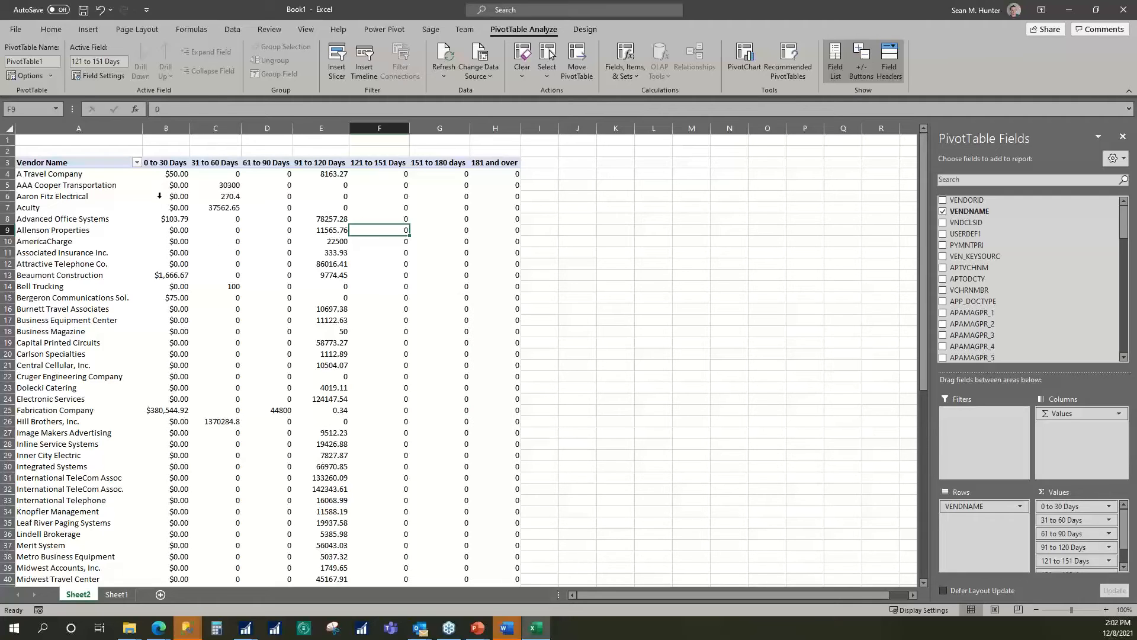
Rename Sheet1, which holds the imported query table, as Data
left_click(111, 596)
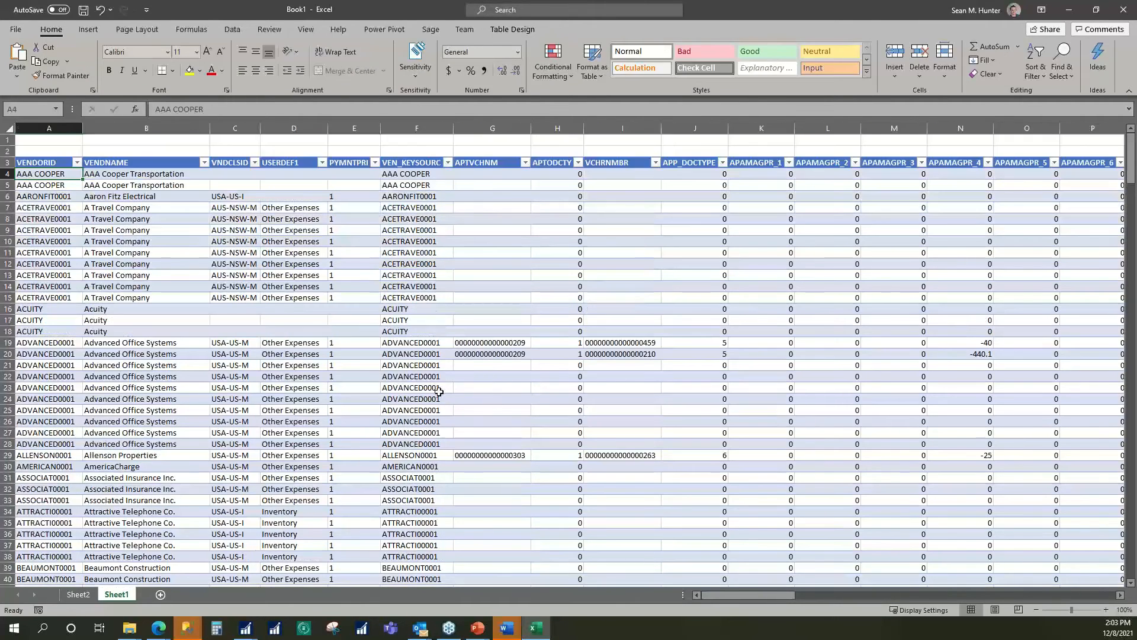
left_click_drag(789, 596, 1021, 592)
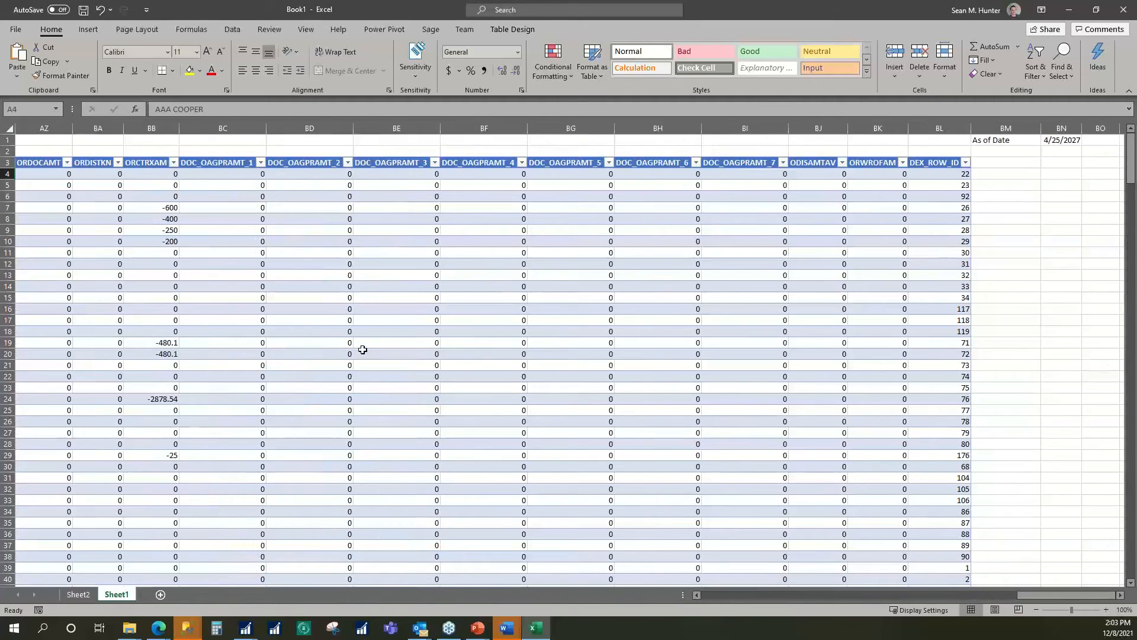
double_click(121, 594)
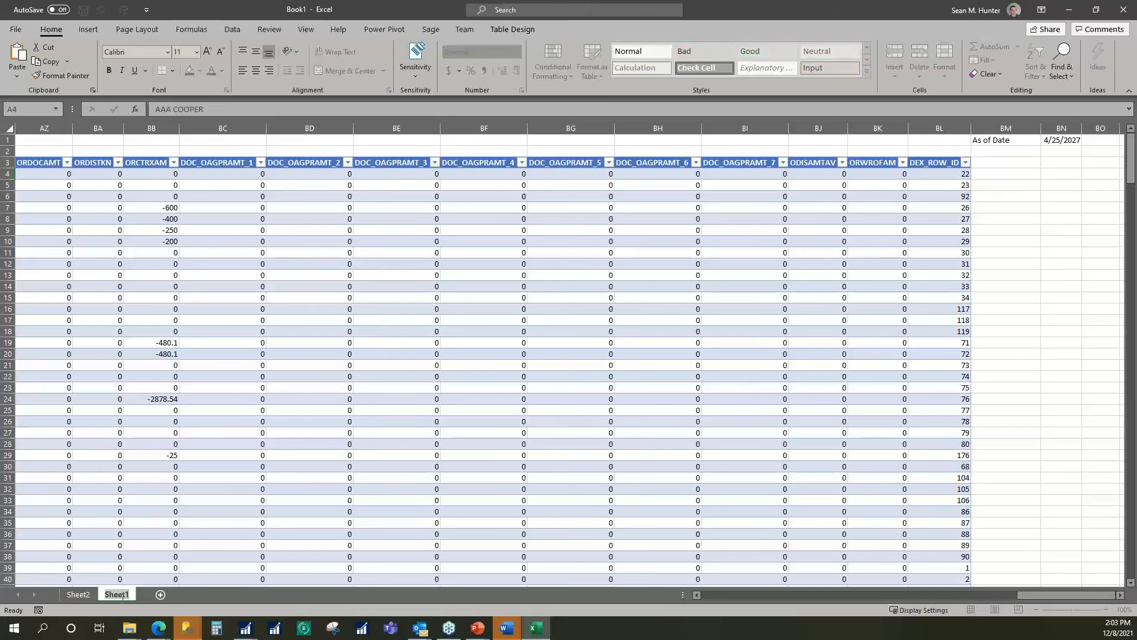
left_click(987, 190)
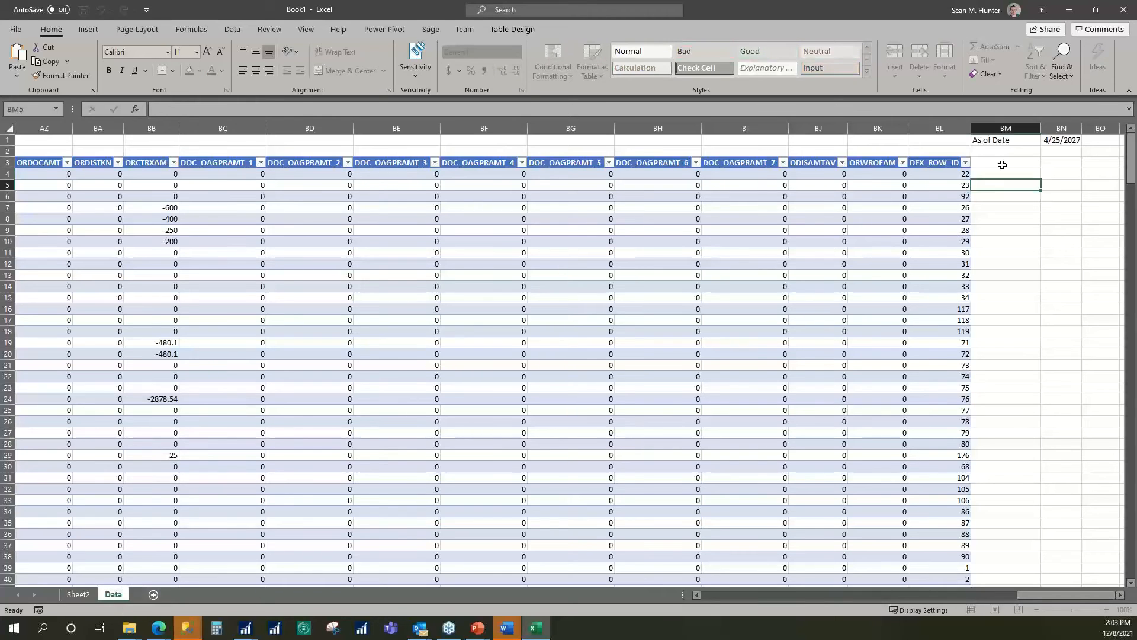
Copy the As of Date label and its date from BM1:BN1 of the Data sheet to cell A1 above the PivotTable
left_click(993, 142)
left_click_drag(1046, 143, 1060, 141)
left_click(1057, 149)
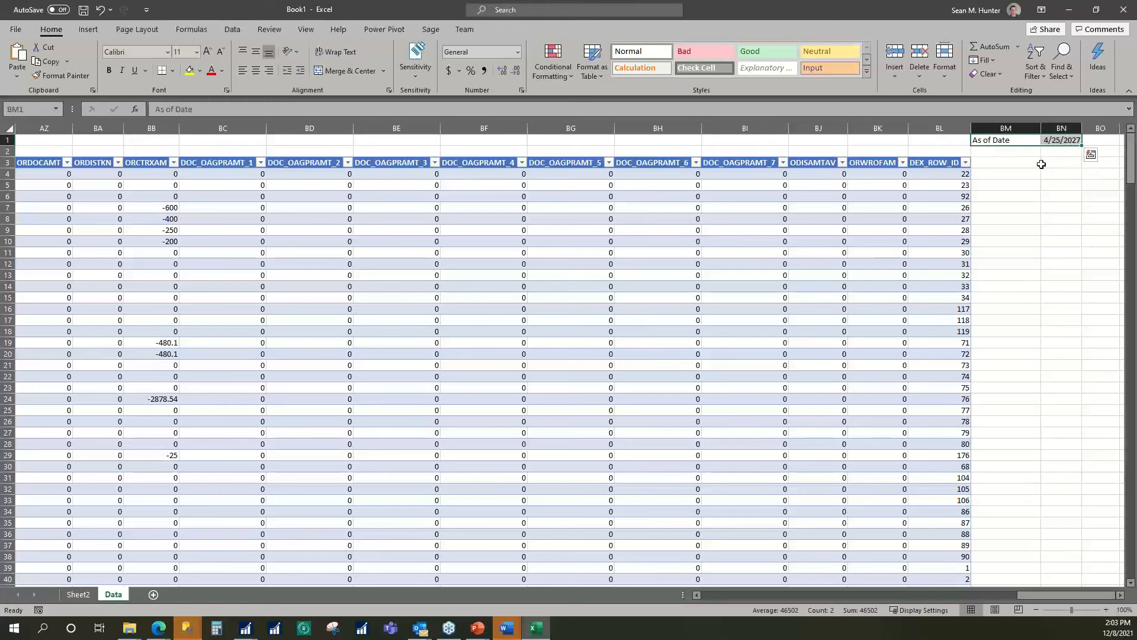
key("ctrl+c")
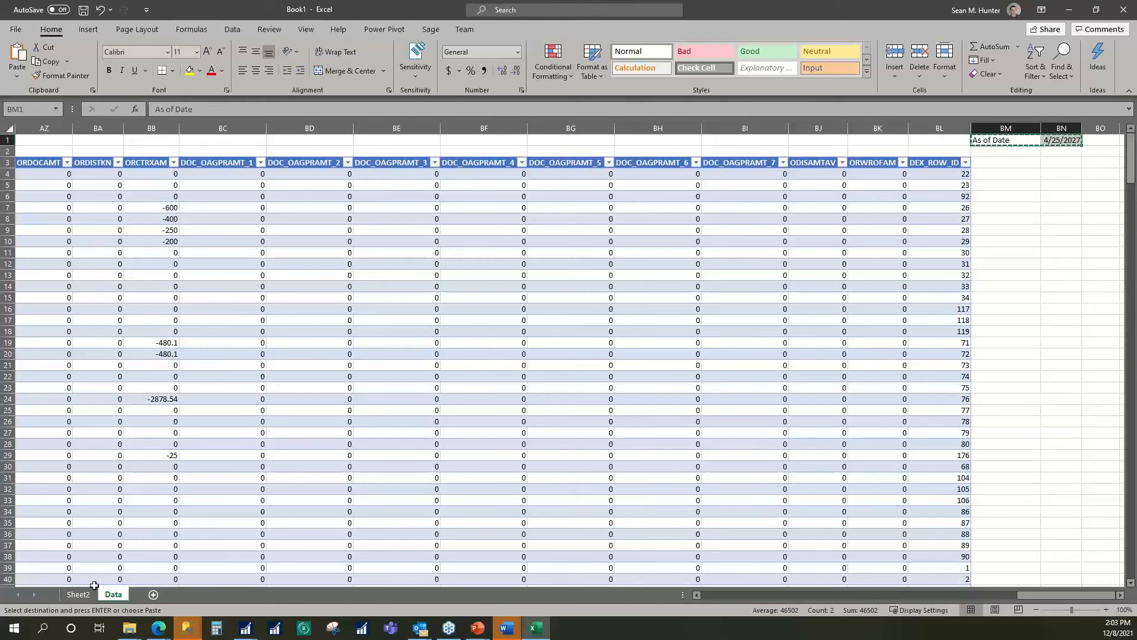
left_click(80, 595)
left_click(68, 144)
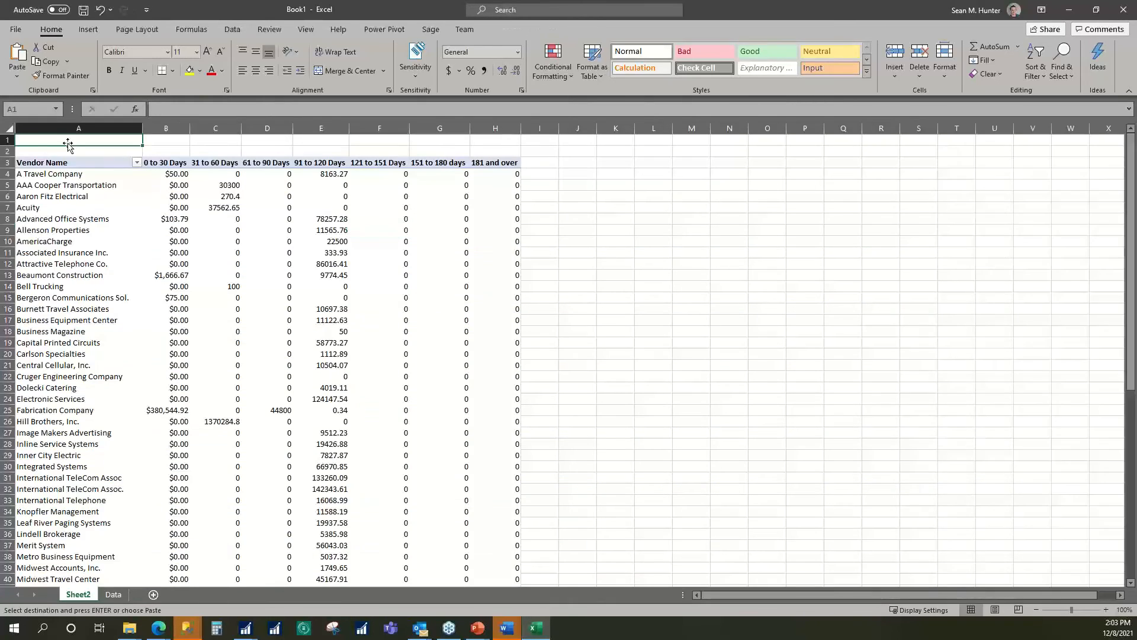
key("Return")
left_click(102, 151)
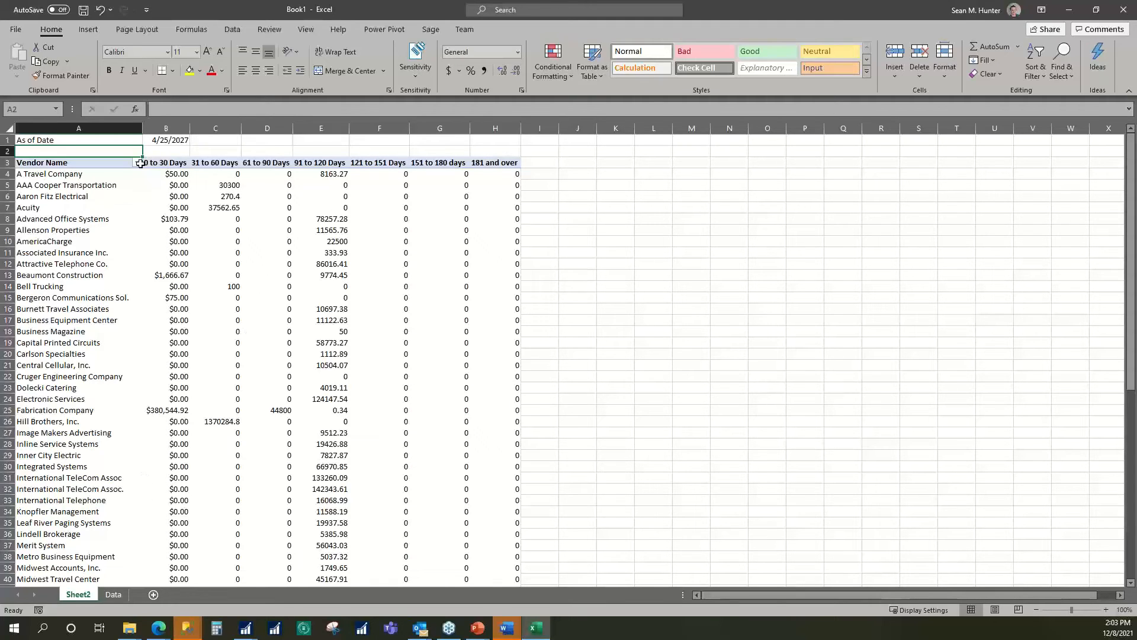
Rename the PivotTable's worksheet as Summary
double_click(78, 594)
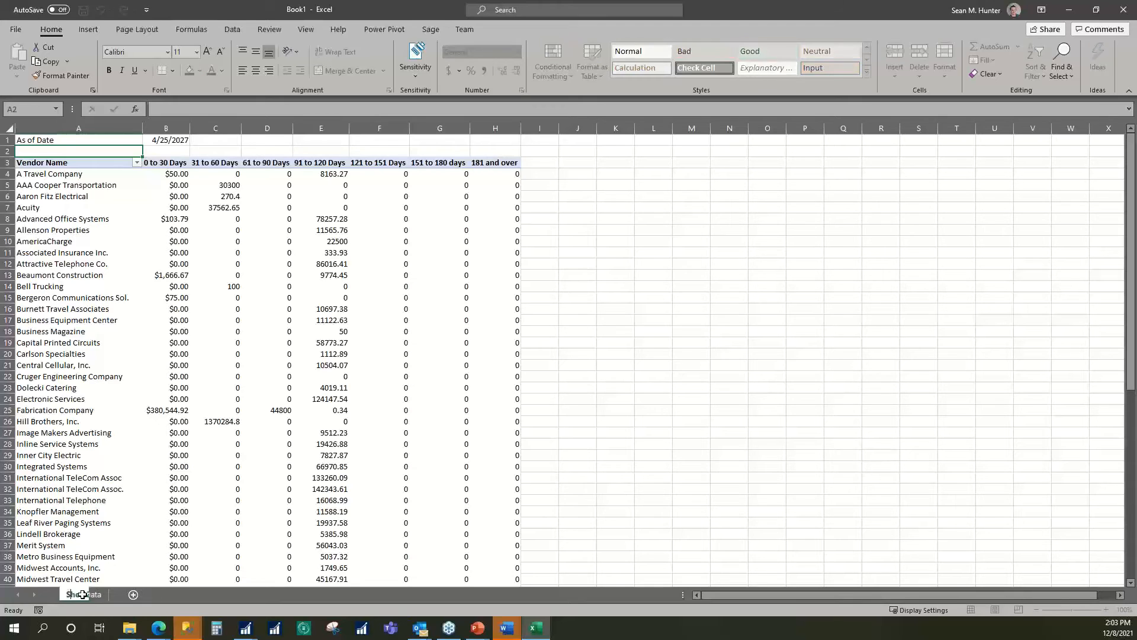
type("Summary")
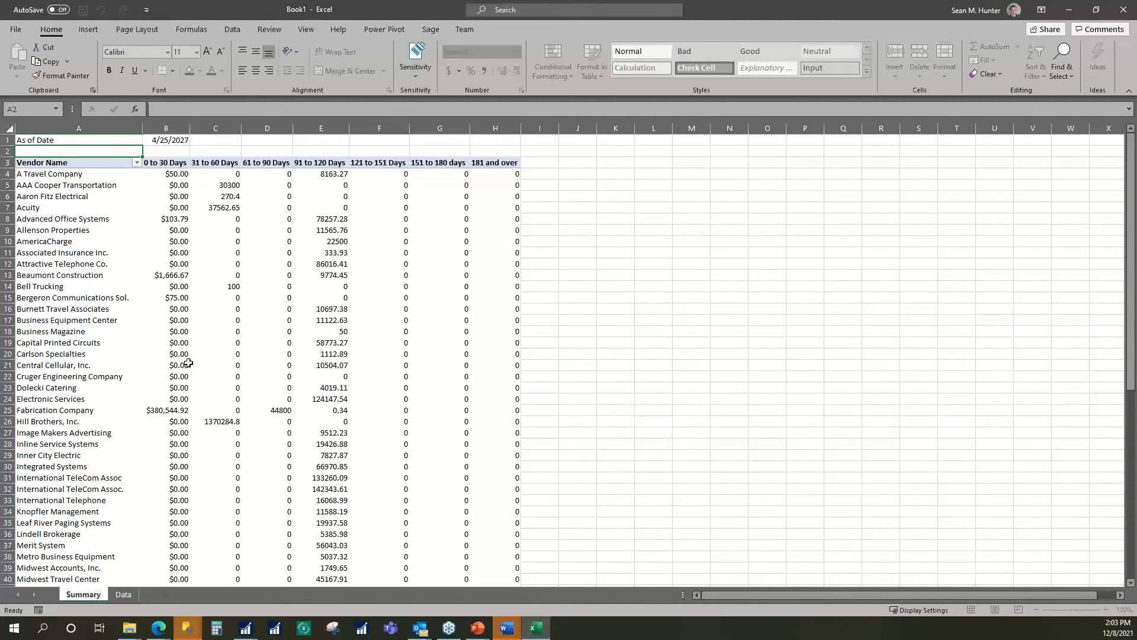
left_click(155, 264)
Set the As of Date in cell B1 of the Summary sheet to 5/1/2027
left_click(172, 140)
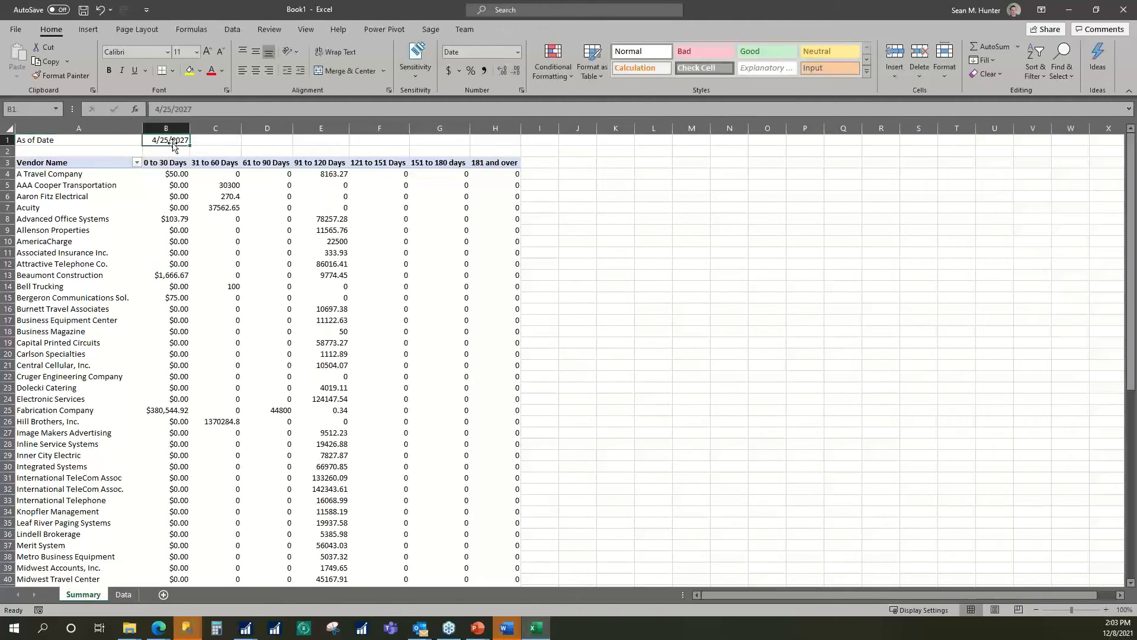
type("5-1-")
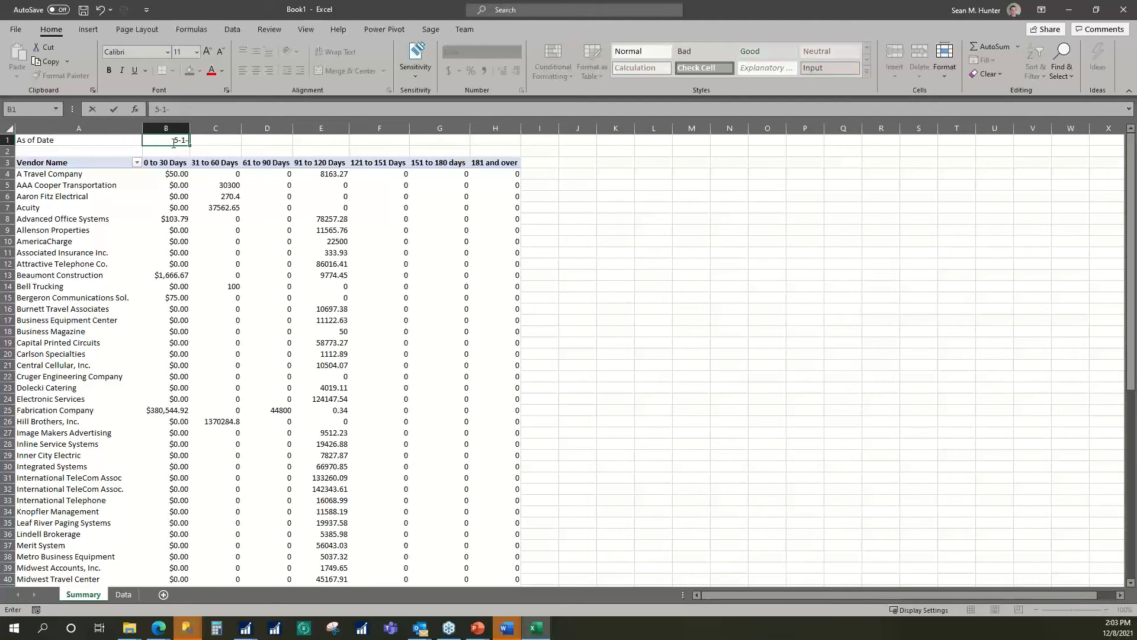
type("2027")
key("Tab")
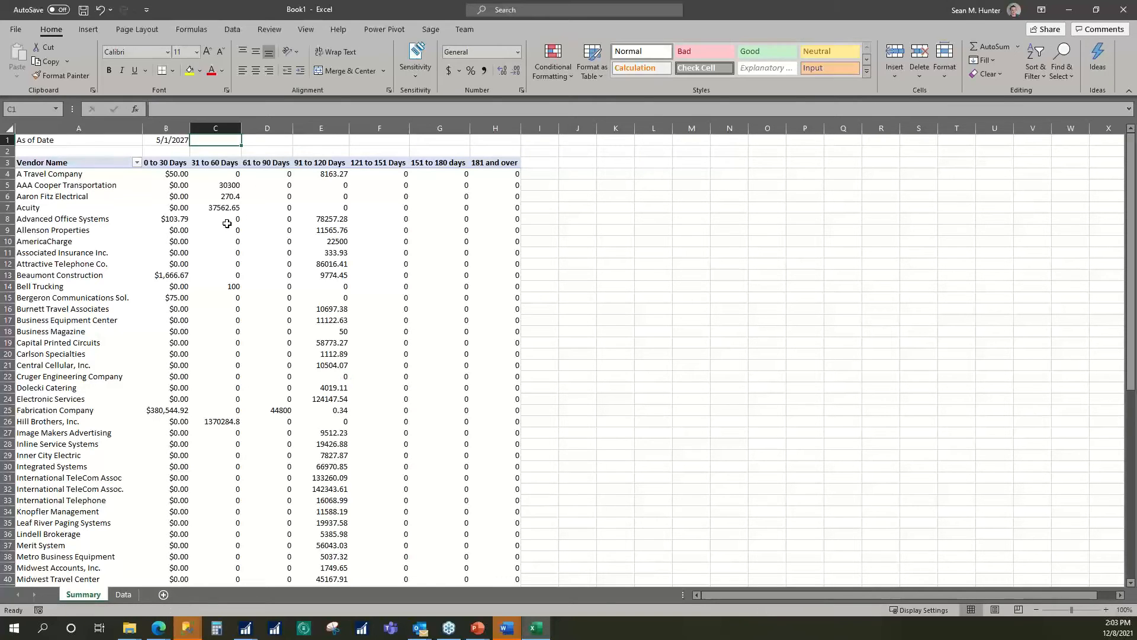
Refresh all of the workbook's data so the vendor aging PivotTable on the Summary sheet uses the current As of Date
left_click(221, 196)
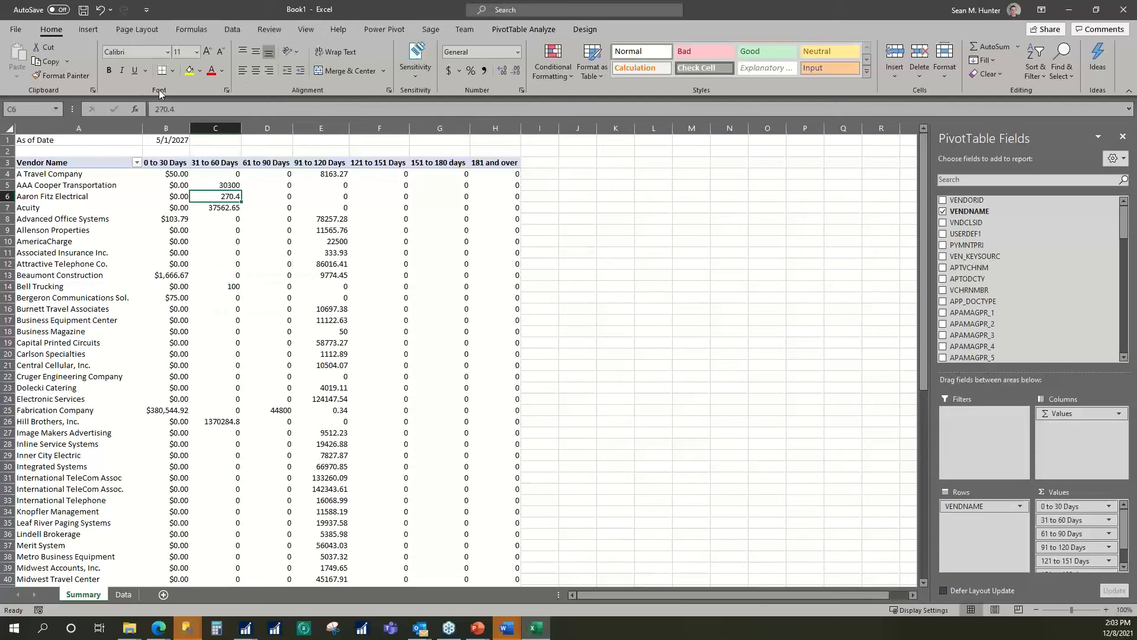
left_click(232, 29)
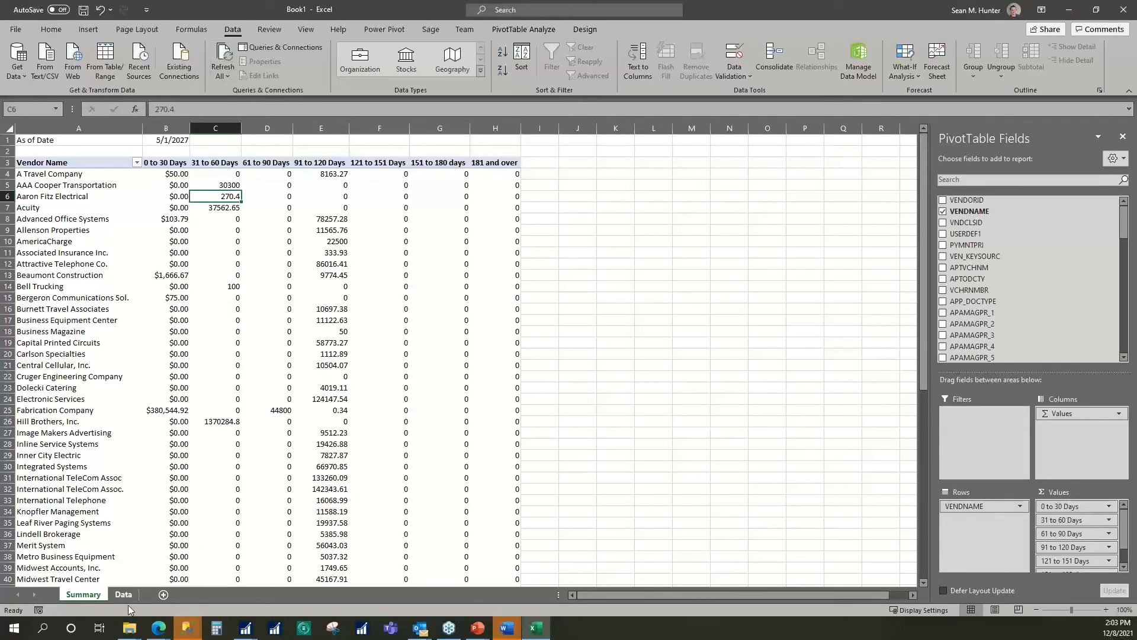
left_click(222, 53)
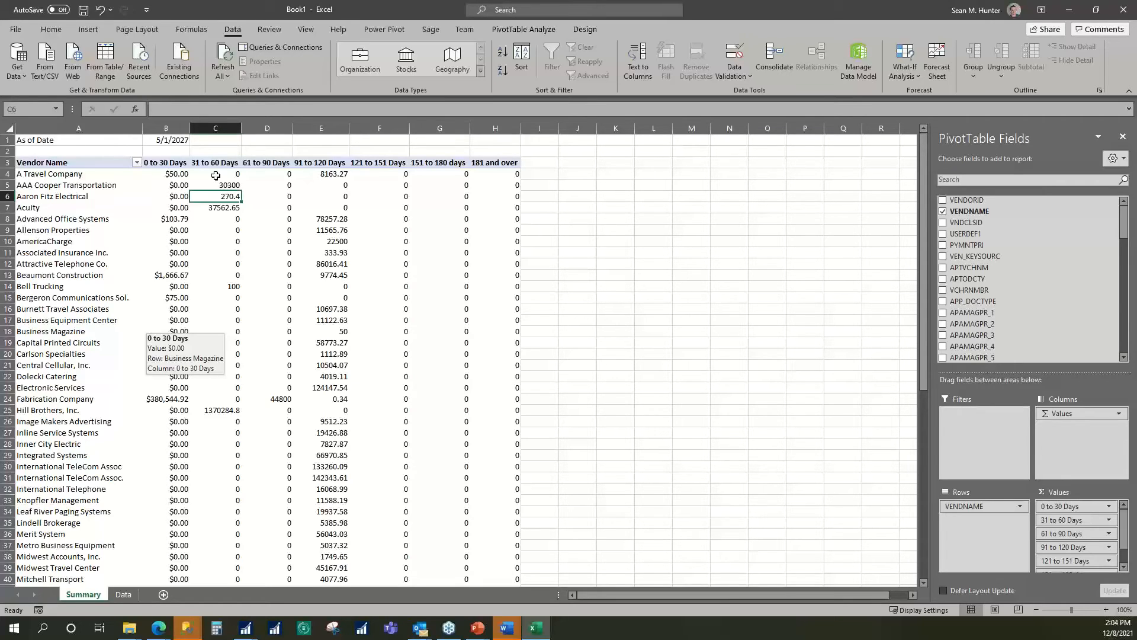
left_click(496, 363)
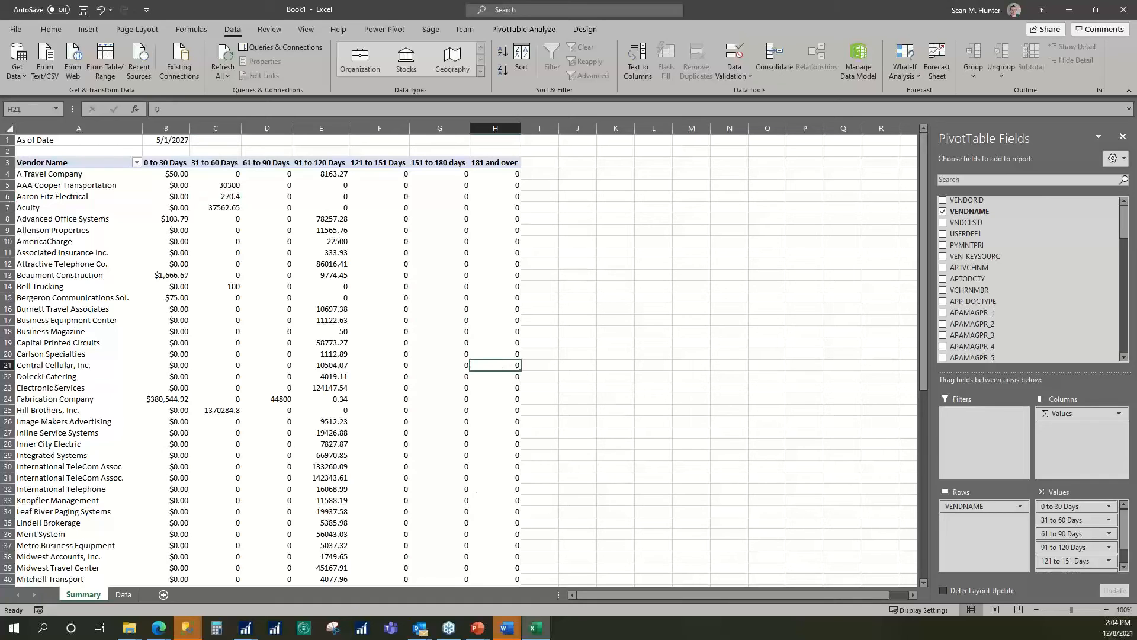
Switch to the AP Month Trial Balance presentation in PowerPoint and review the slides on adding the data and the ODBC connection
mouse_move(479, 635)
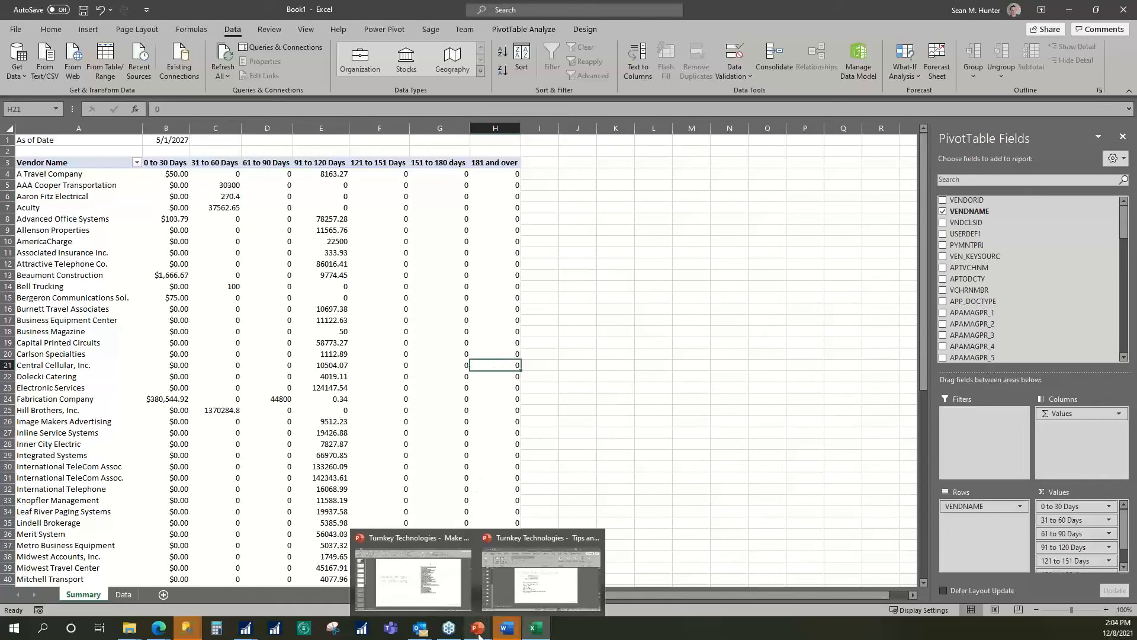
left_click(462, 599)
left_click(54, 363)
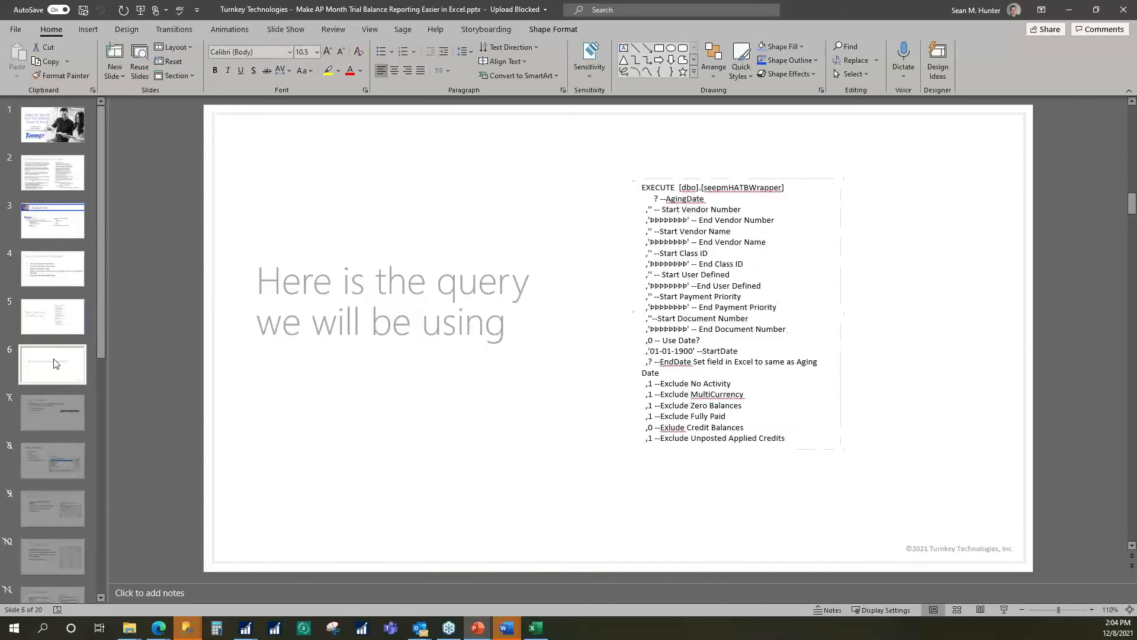
left_click(73, 398)
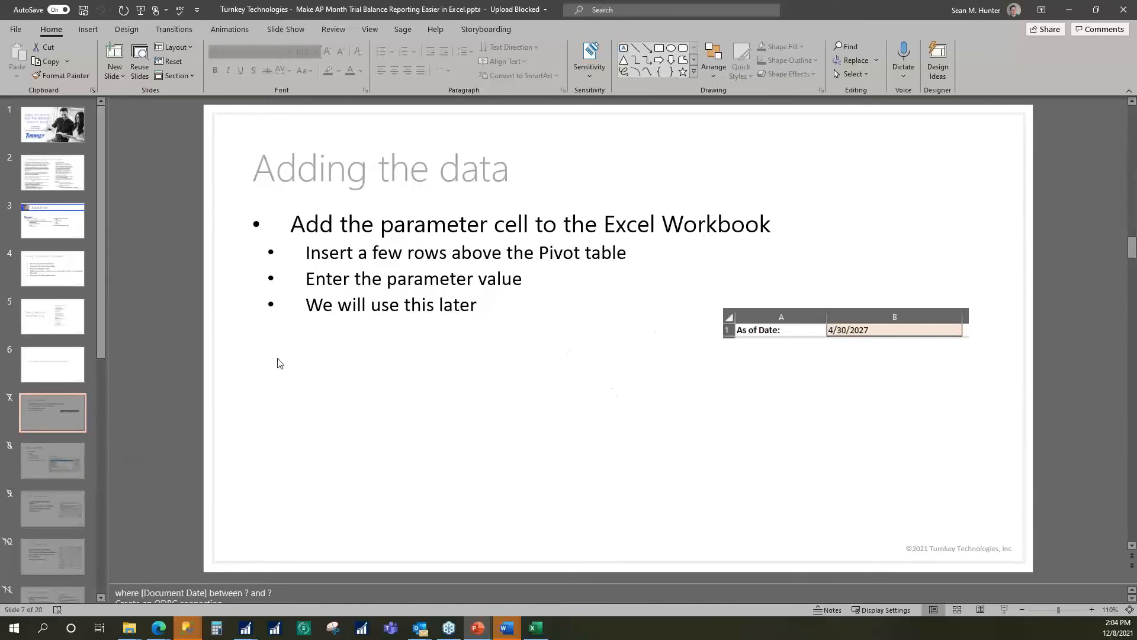
left_click(58, 496)
scroll(57, 492, "down", 1)
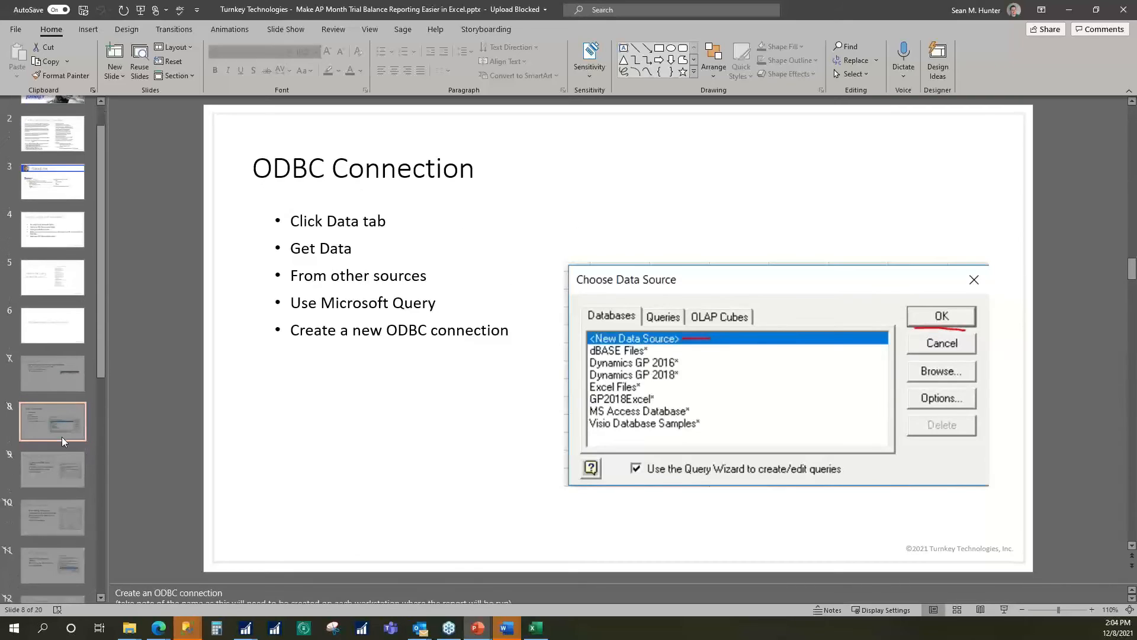